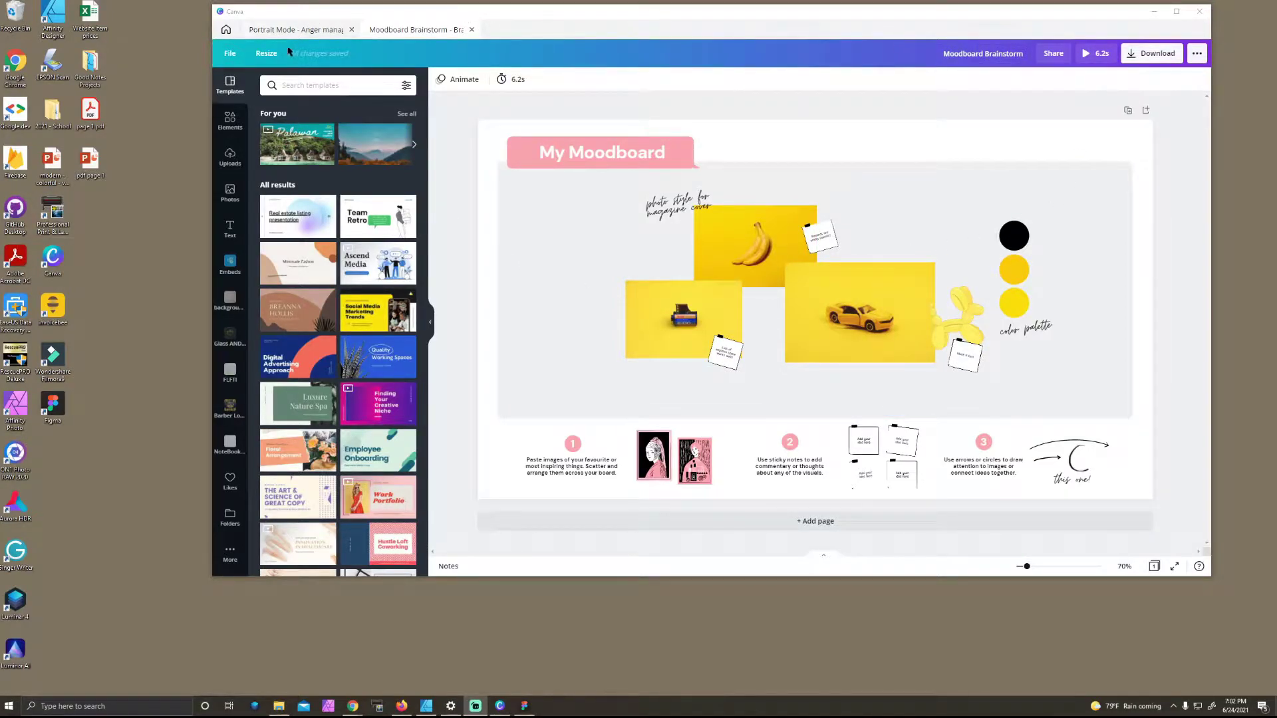
Visit the Canva home page, then return to the Moodboard Brainstorm design
{"action": "left_click", "coordinate": [225, 30]}
{"action": "scroll", "coordinate": [736, 428], "scroll_direction": "down", "scroll_amount": 15}
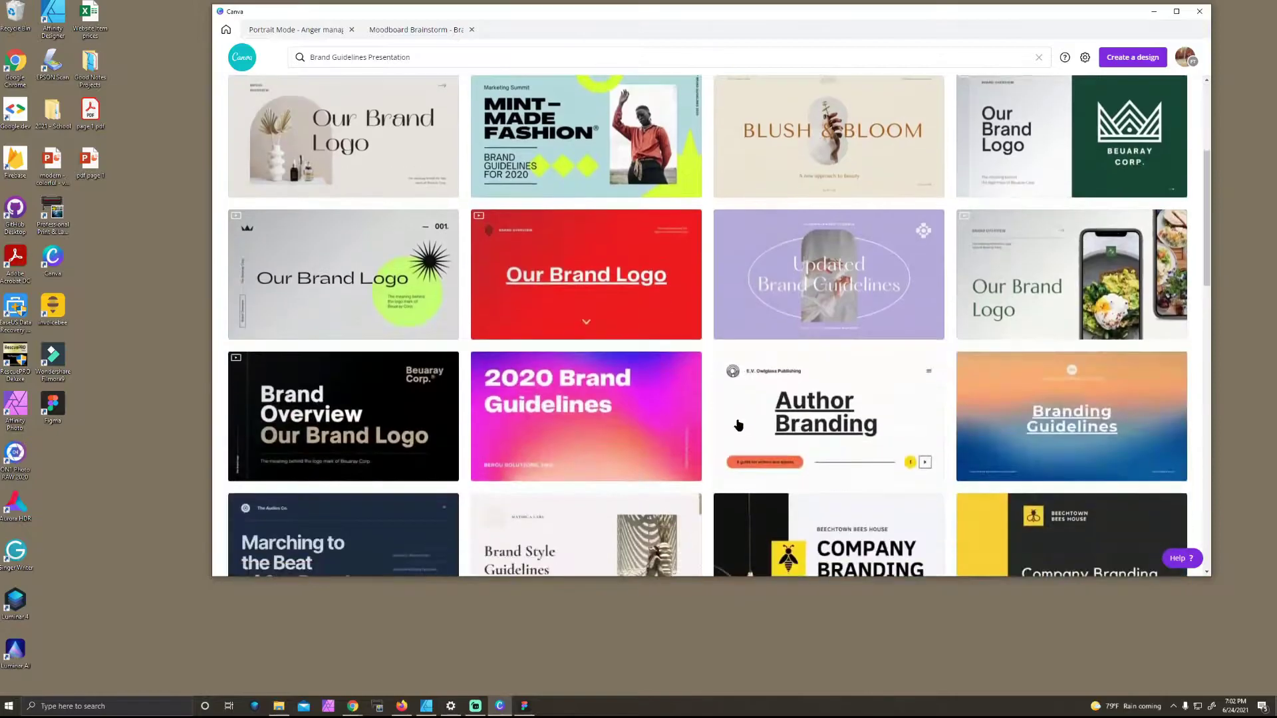
{"action": "scroll", "coordinate": [736, 428], "scroll_direction": "up", "scroll_amount": 15}
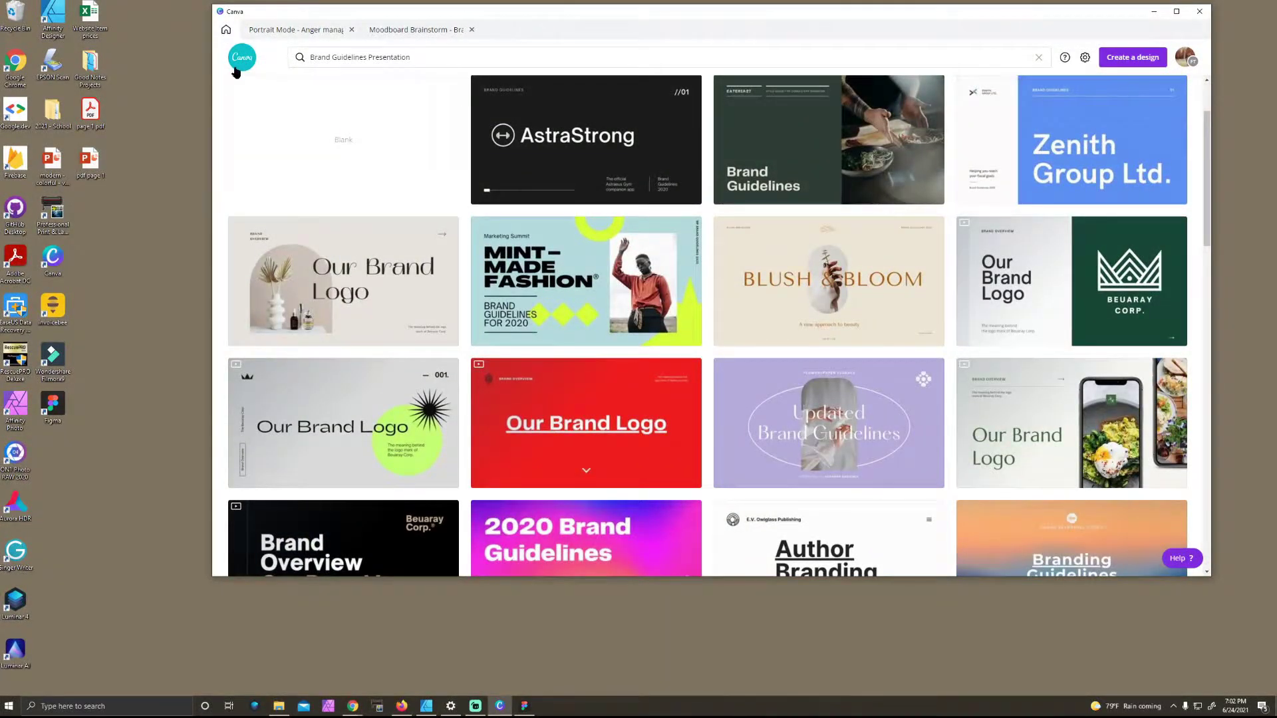
{"action": "left_click", "coordinate": [401, 31]}
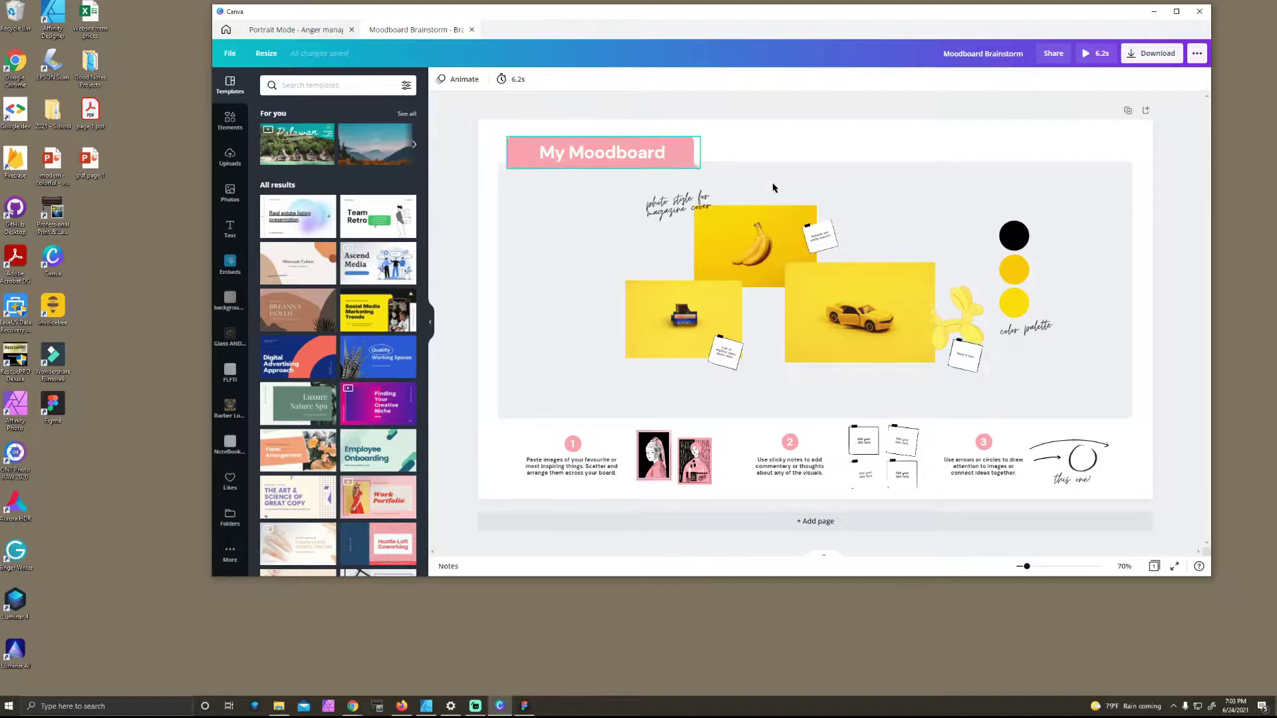
Look over the available download file types without exporting
{"action": "left_click", "coordinate": [1150, 61]}
{"action": "left_click", "coordinate": [1155, 123]}
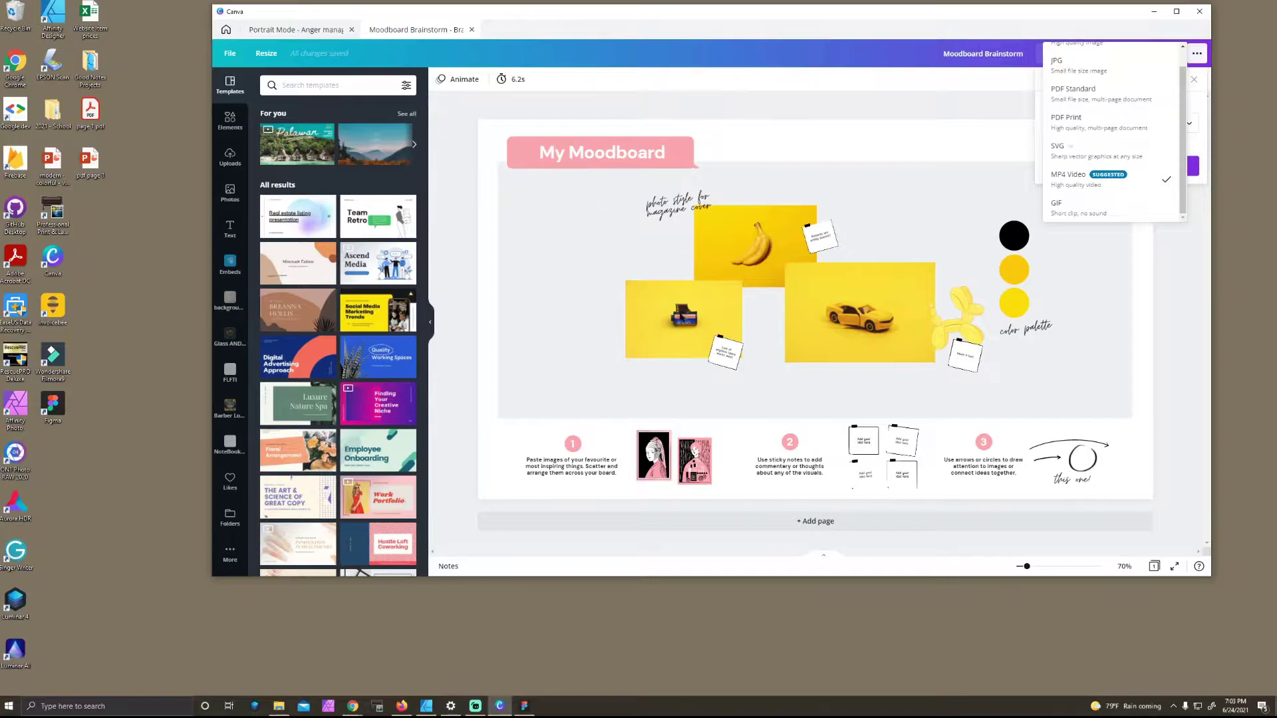
{"action": "left_click", "coordinate": [659, 311]}
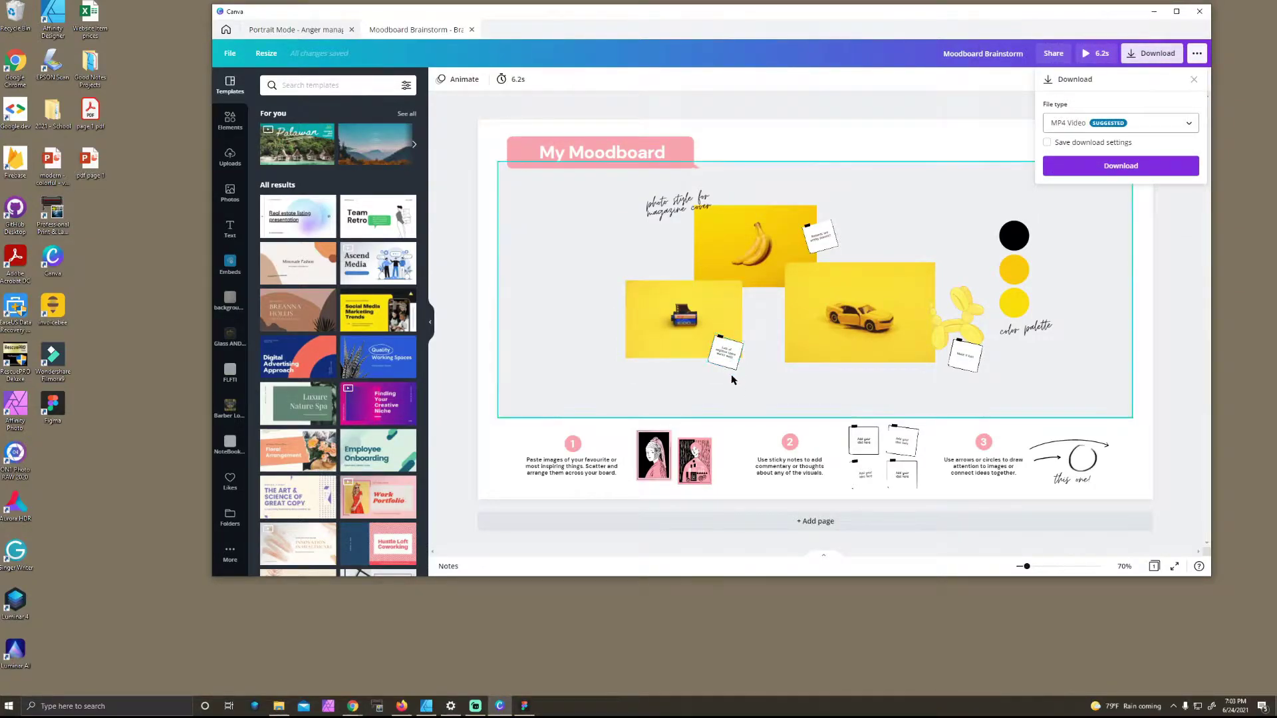
Change the My Moodboard title text to the light pink document colour
{"action": "left_click", "coordinate": [531, 152]}
{"action": "left_click", "coordinate": [440, 79]}
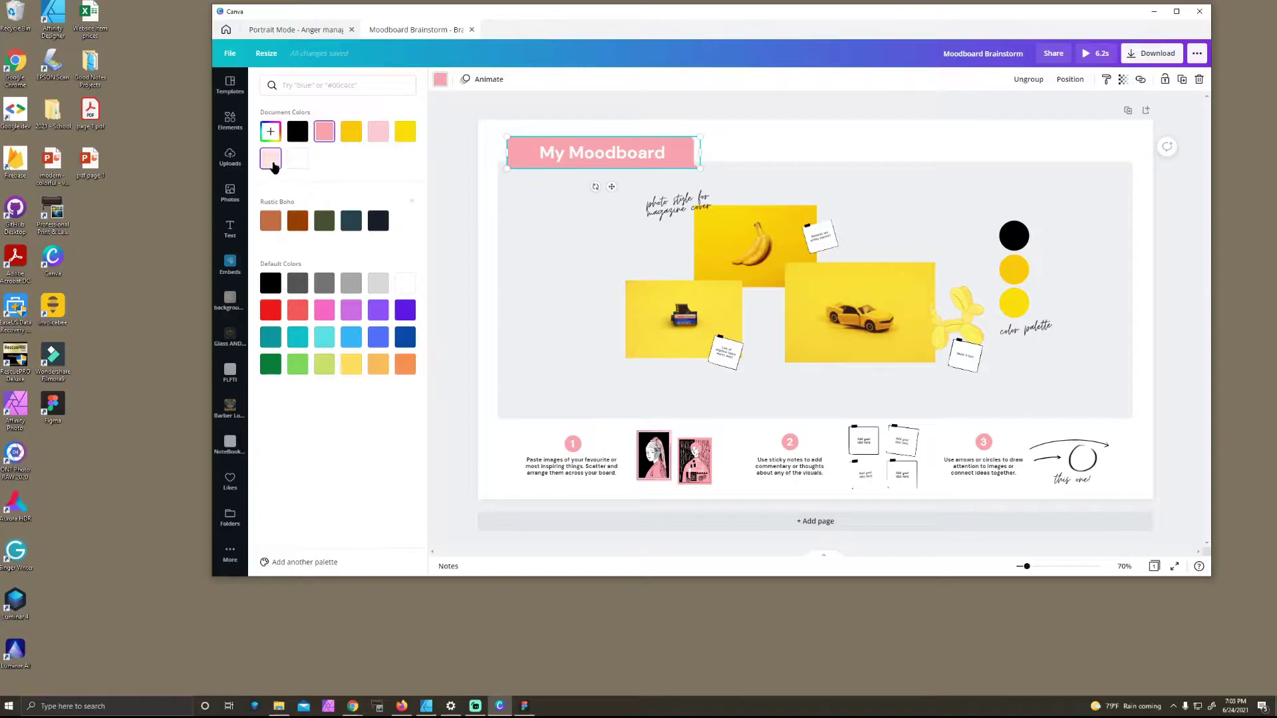
{"action": "left_click", "coordinate": [275, 159]}
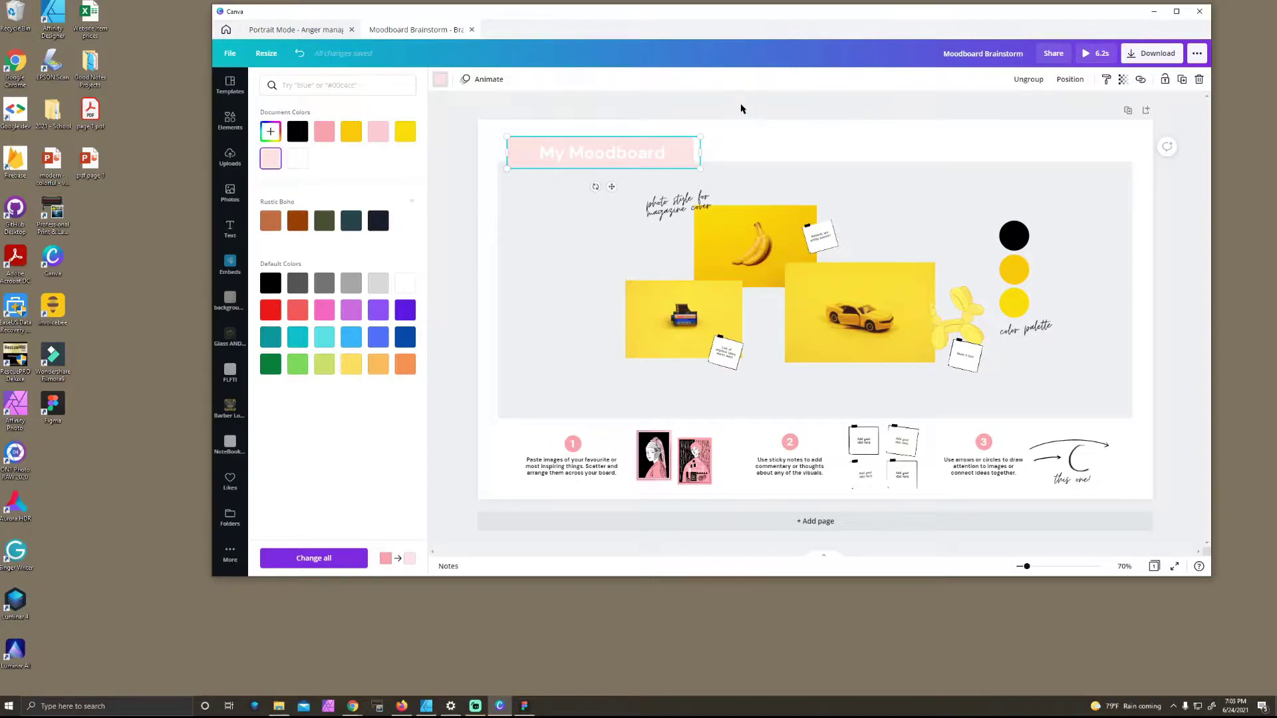
{"action": "key", "text": "Escape"}
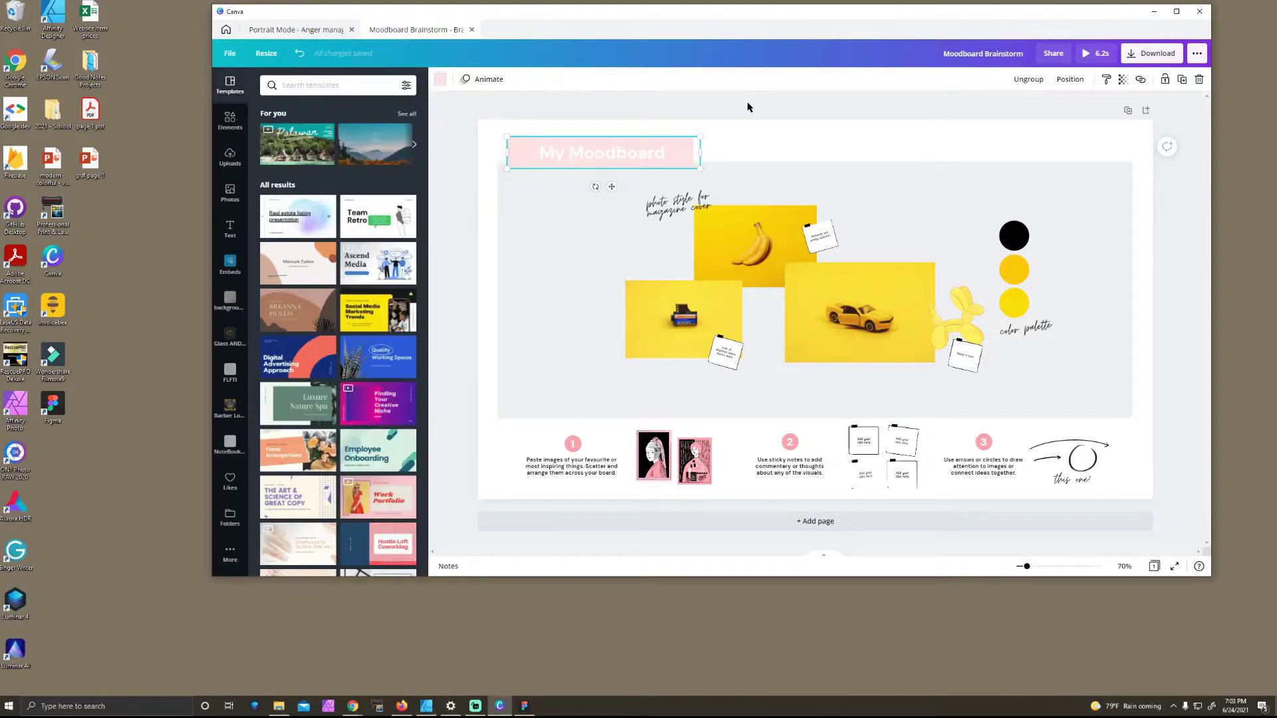
Download the Moodboard Brainstorm design with the PDF Print file type
{"action": "left_click", "coordinate": [1197, 54]}
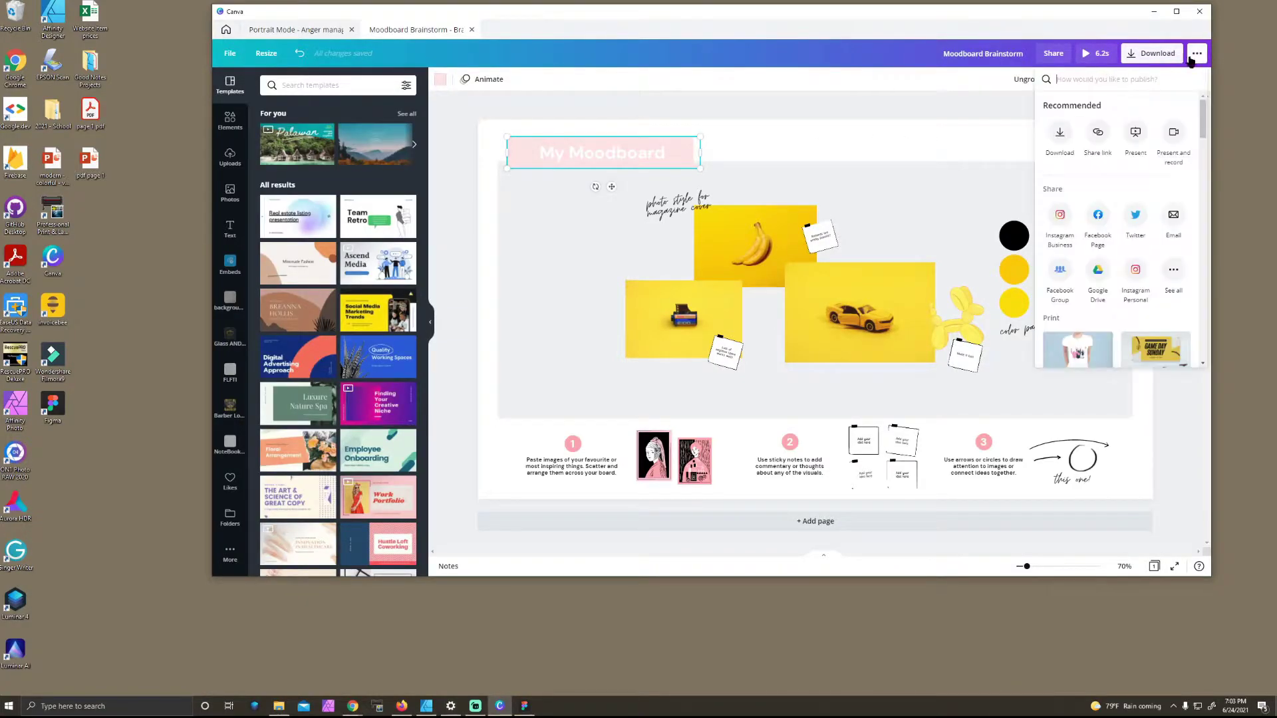
{"action": "left_click", "coordinate": [1059, 135]}
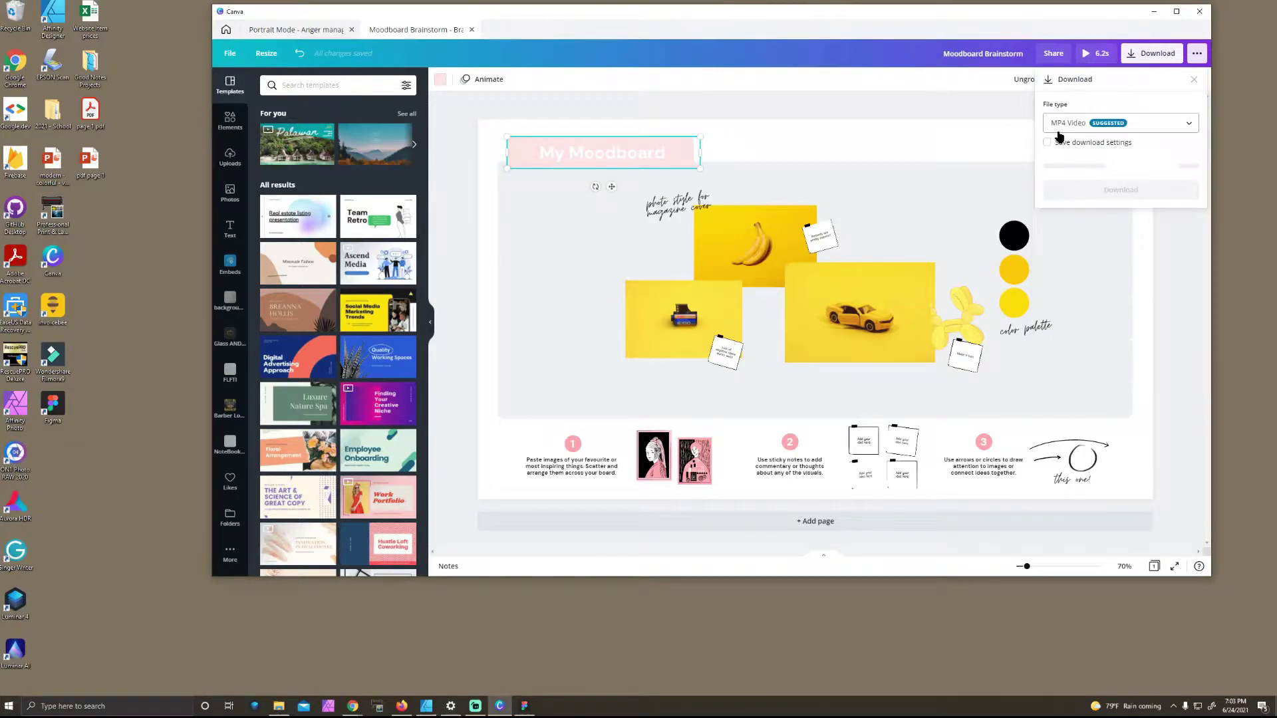
{"action": "left_click", "coordinate": [1109, 125]}
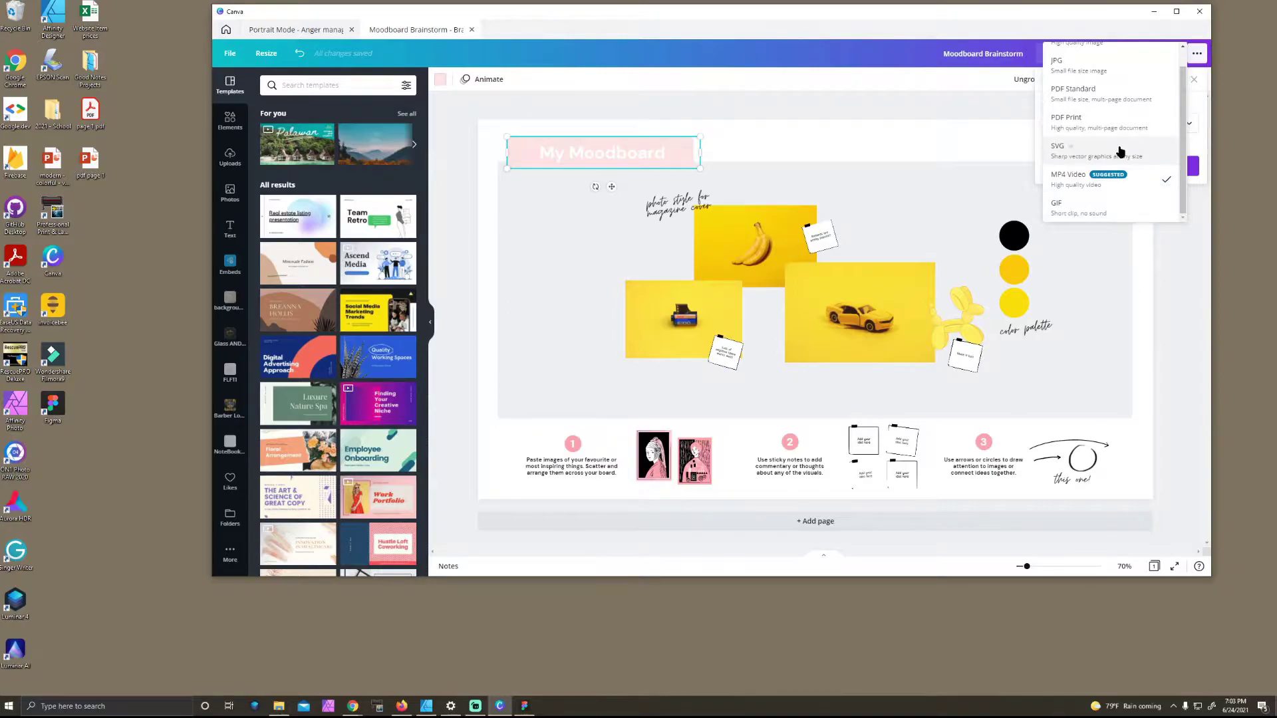
{"action": "scroll", "coordinate": [1130, 82], "scroll_direction": "up", "scroll_amount": 1}
{"action": "scroll", "coordinate": [1131, 80], "scroll_direction": "down", "scroll_amount": 1}
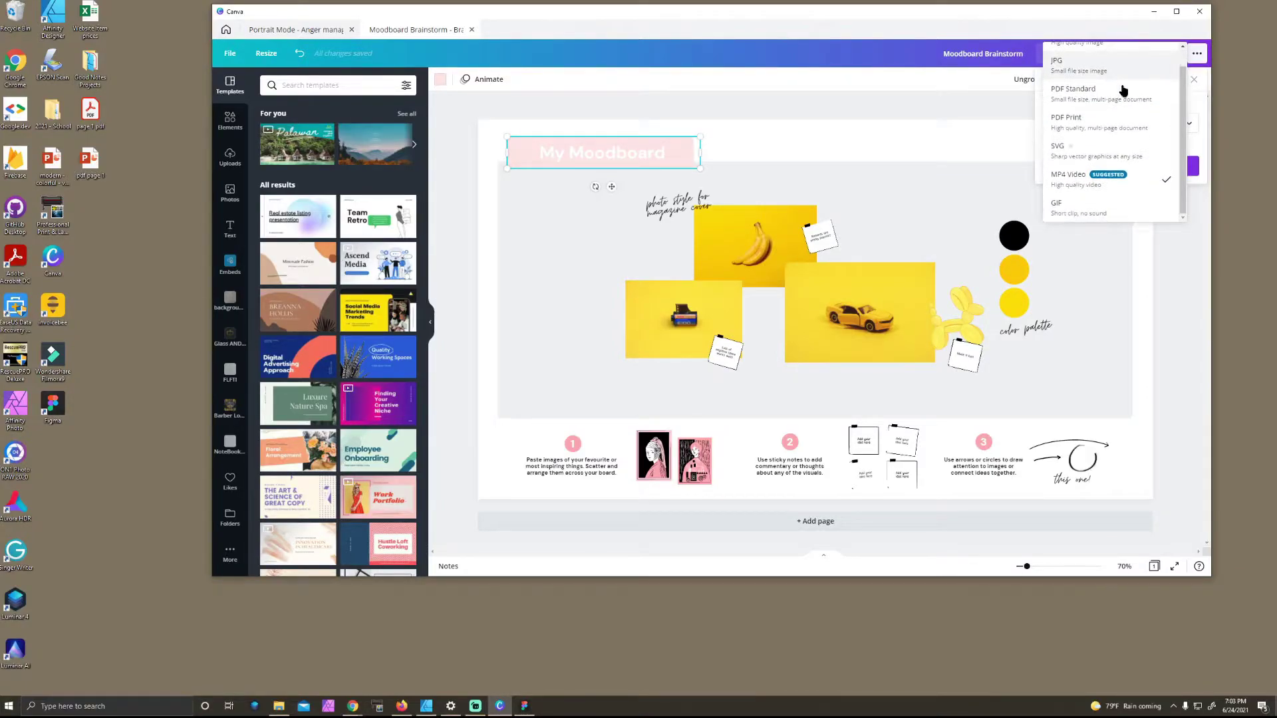
{"action": "left_click", "coordinate": [1082, 132]}
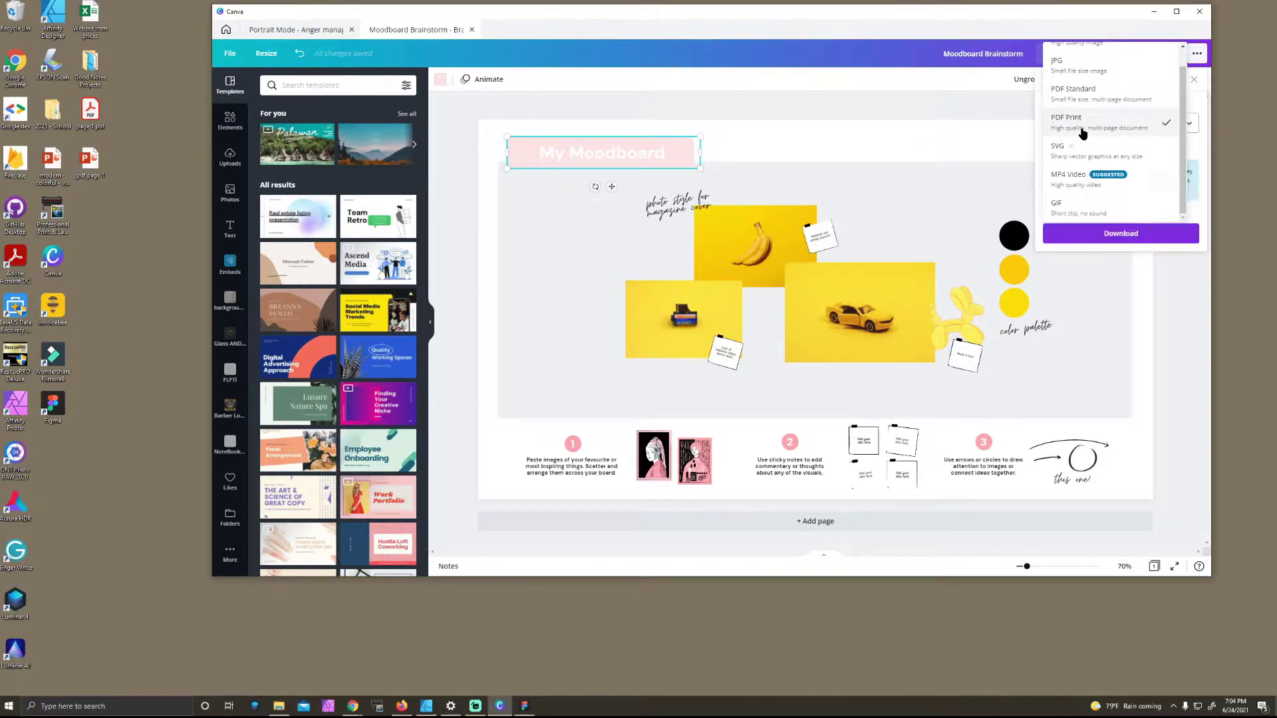
{"action": "left_click", "coordinate": [1121, 234]}
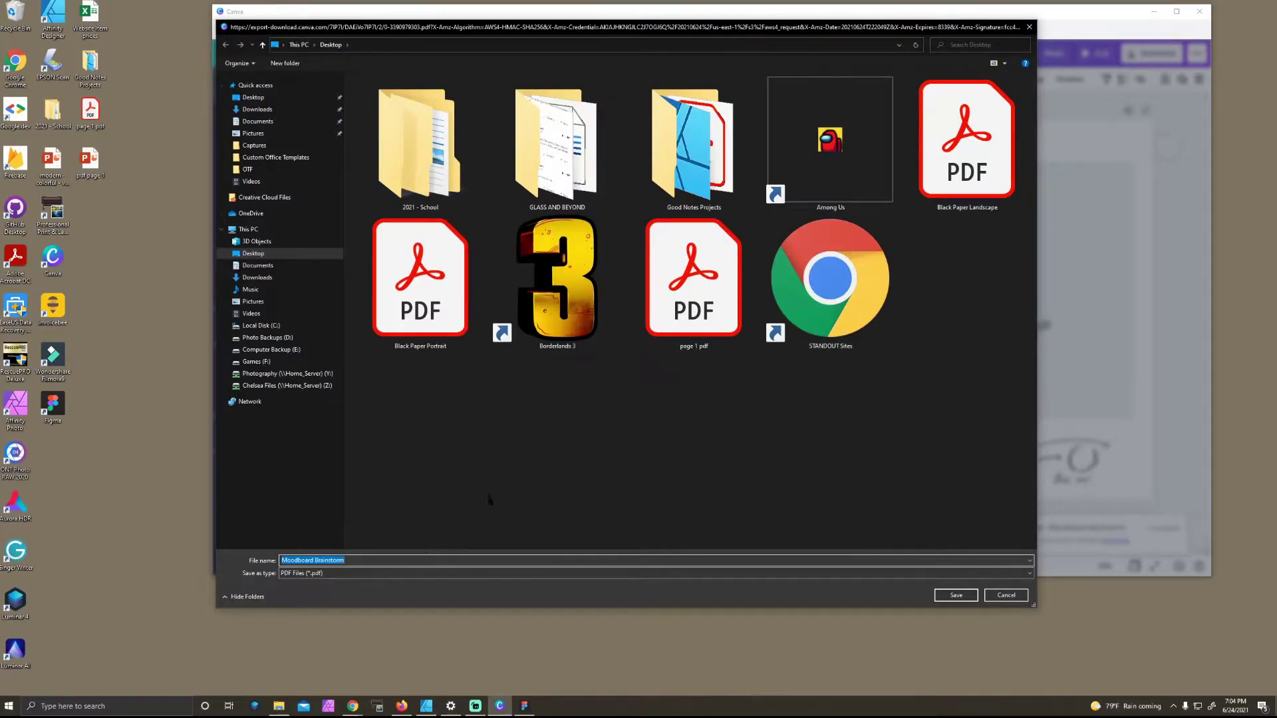
Save the PDF to the Desktop as 'Moodboard Brainstorm canva pdf export'
{"action": "left_click", "coordinate": [366, 560]}
{"action": "type", "text": "anva.pdf export"}
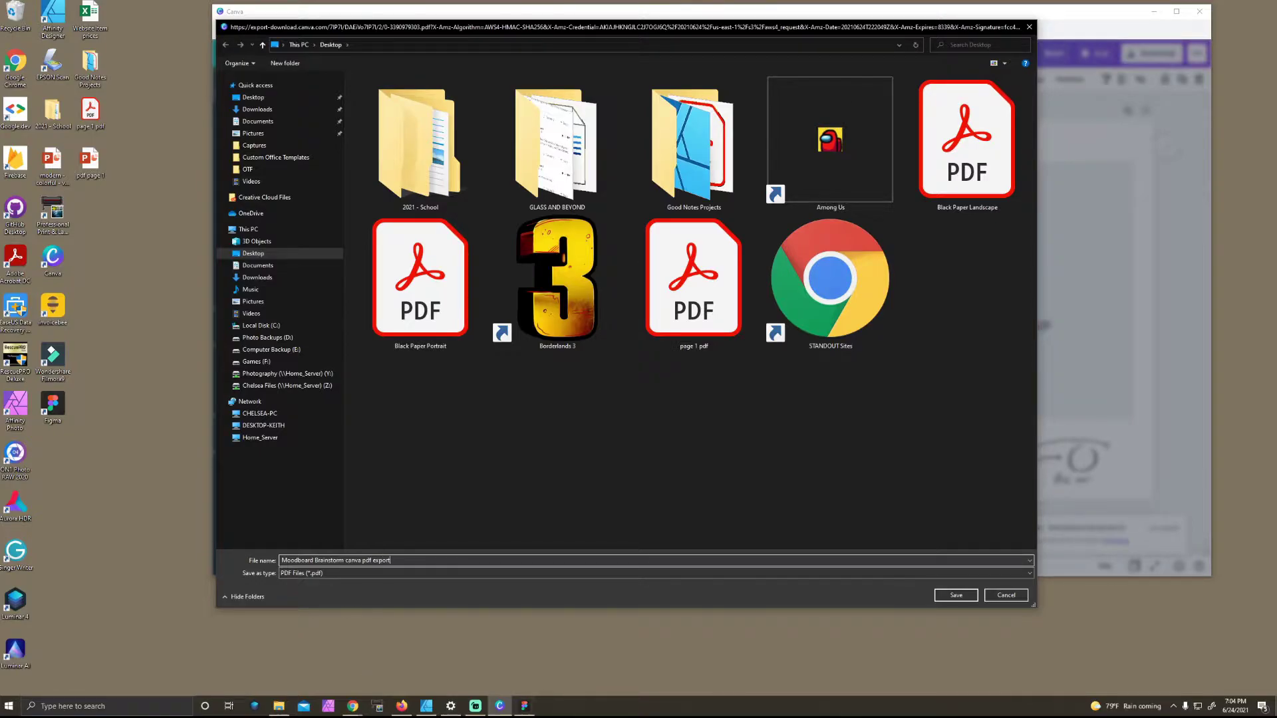
{"action": "left_click", "coordinate": [955, 594]}
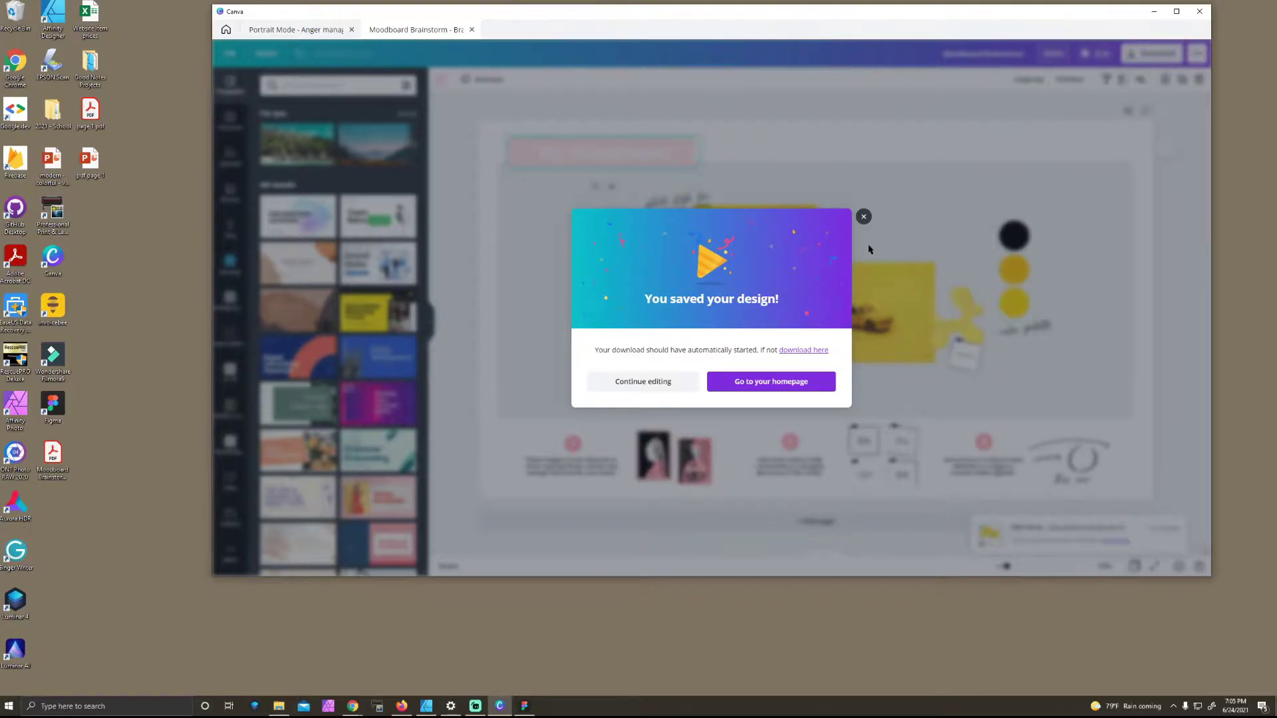
Dismiss Canva's saved message and open the exported PDF from the desktop in Acrobat
{"action": "left_click", "coordinate": [863, 216]}
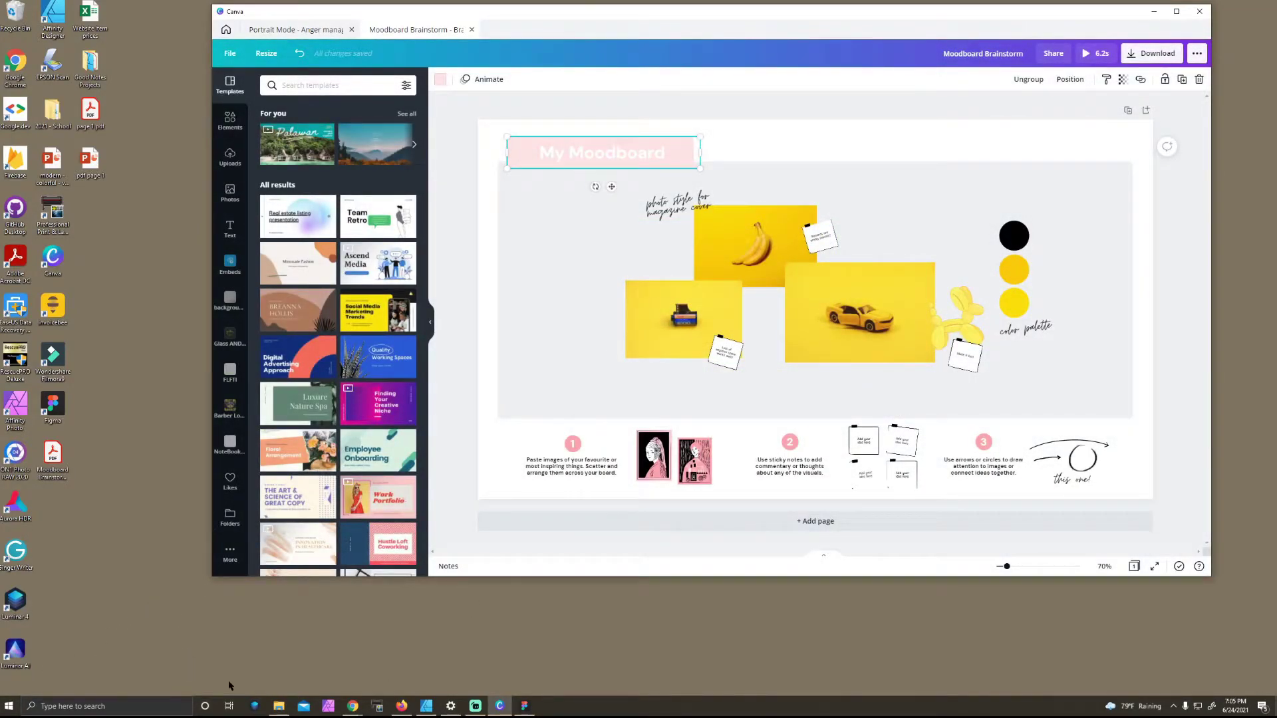
{"action": "double_click", "coordinate": [54, 456]}
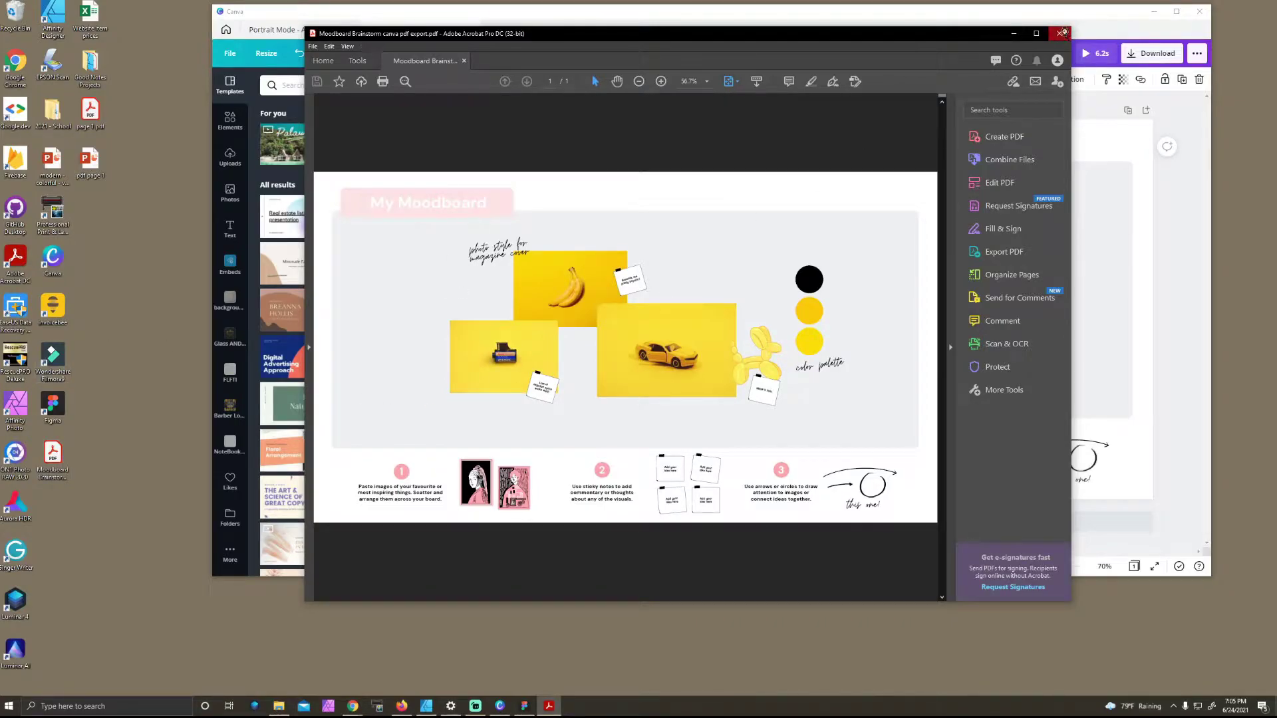
{"action": "left_click", "coordinate": [1061, 32]}
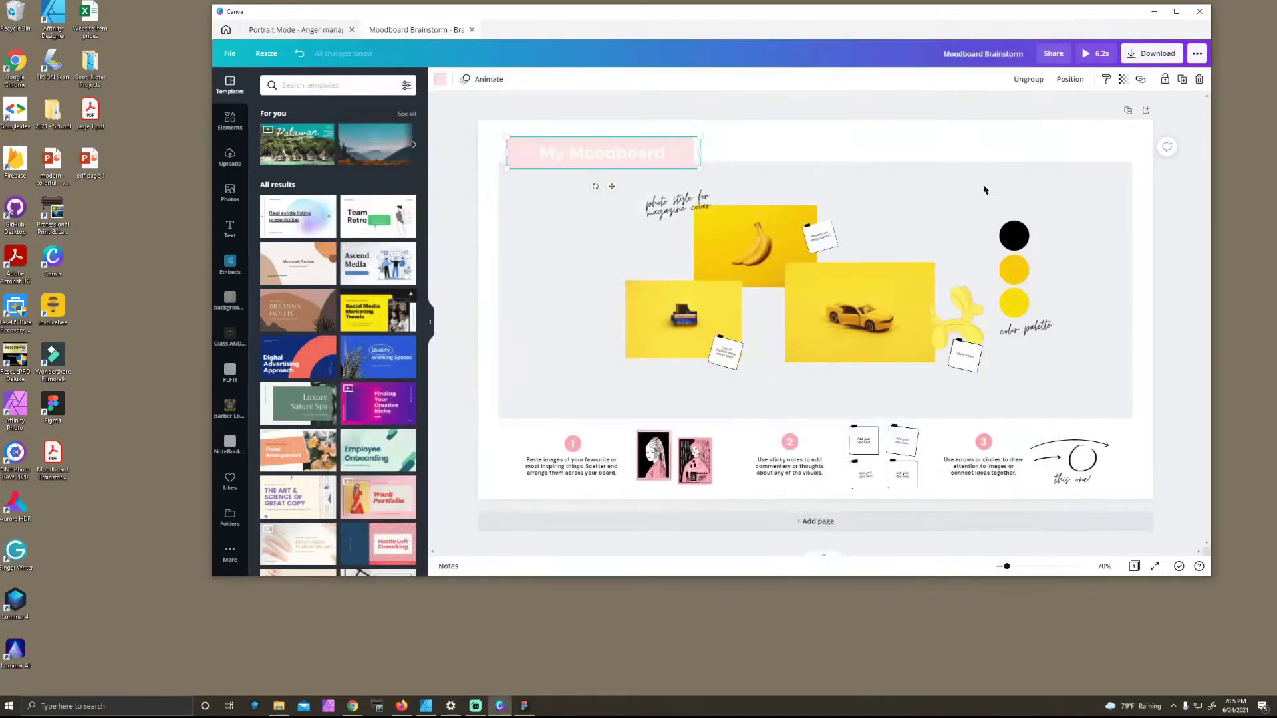
{"action": "double_click", "coordinate": [53, 459]}
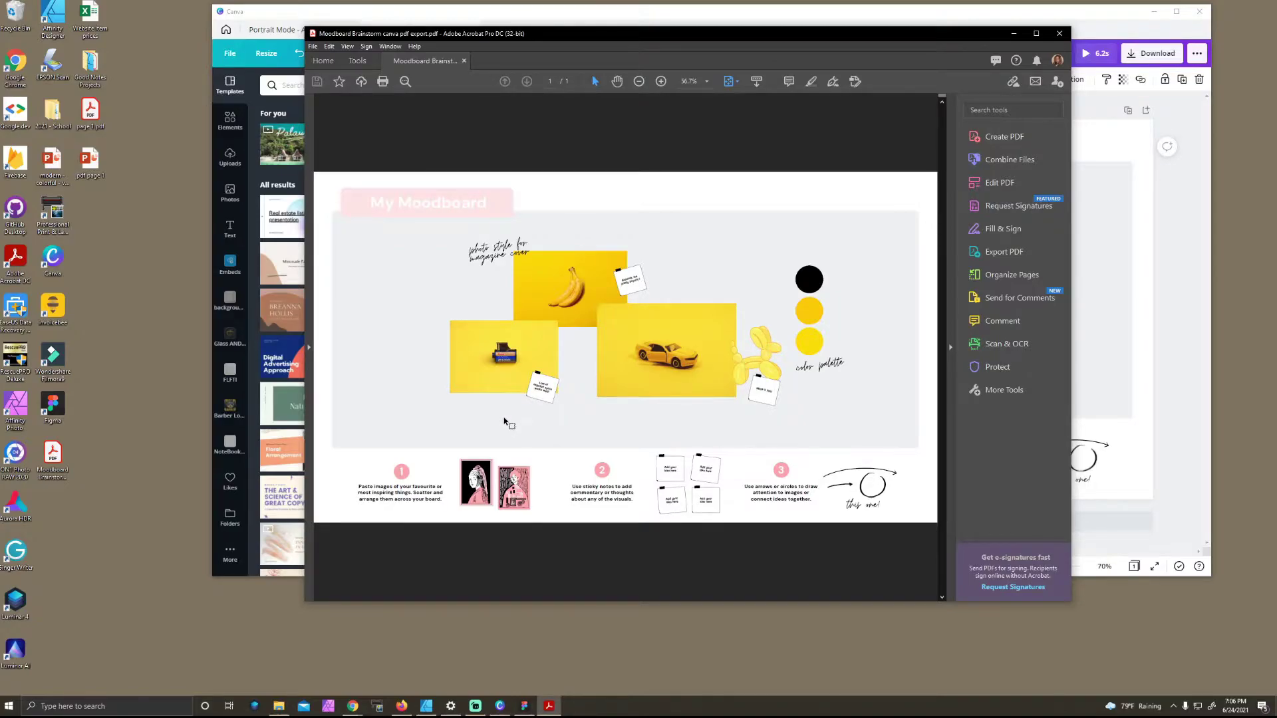
Turn on Edit PDF and select the background and balloon images as separate objects
{"action": "left_click", "coordinate": [999, 182]}
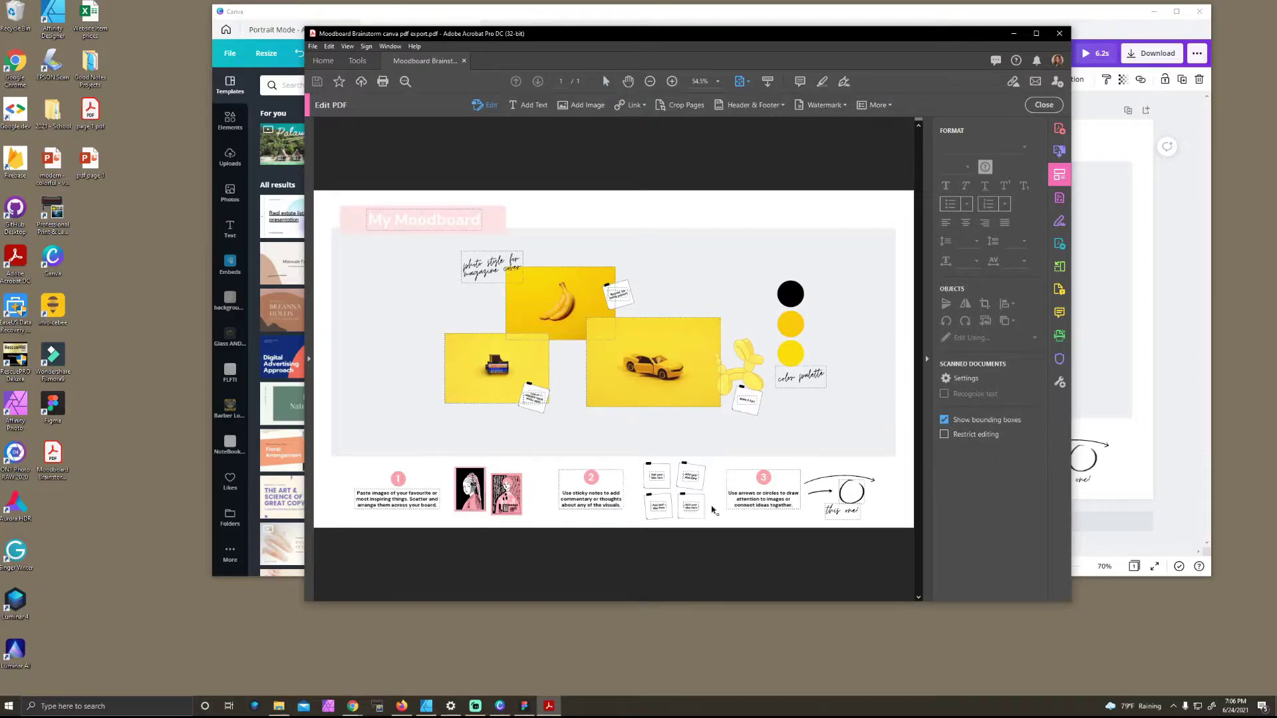
{"action": "left_click", "coordinate": [767, 245]}
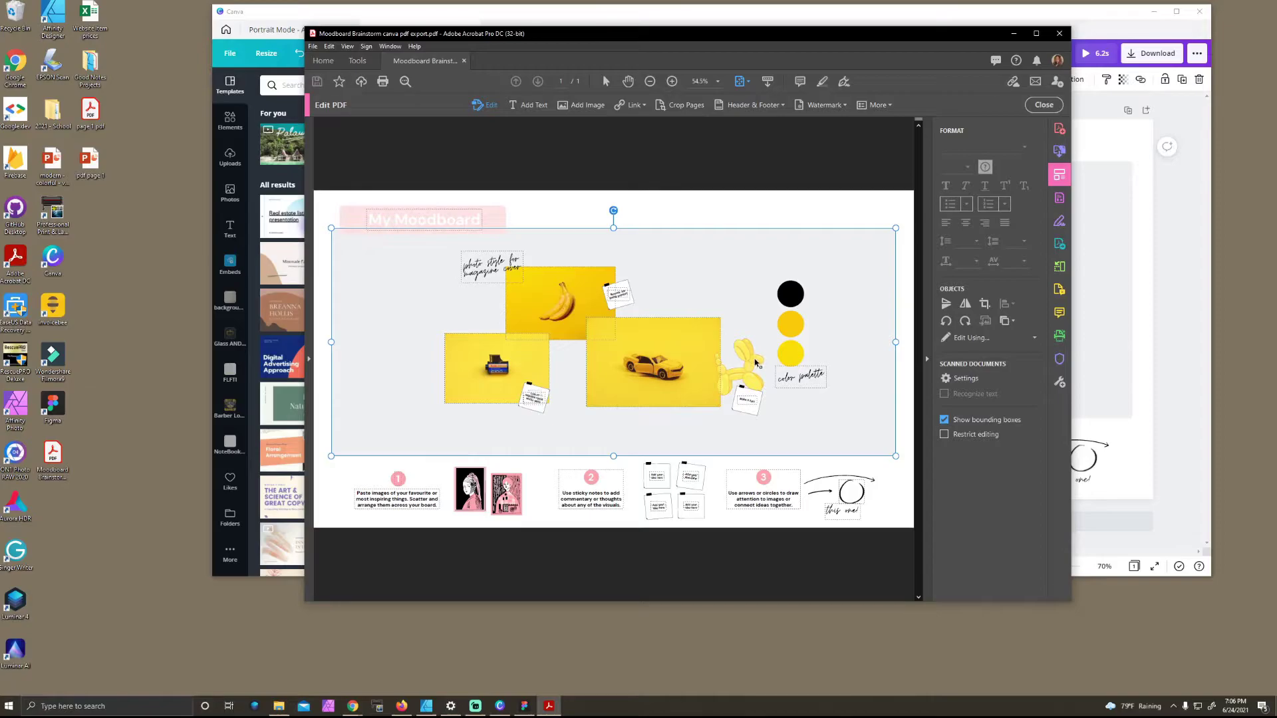
{"action": "left_click", "coordinate": [749, 365]}
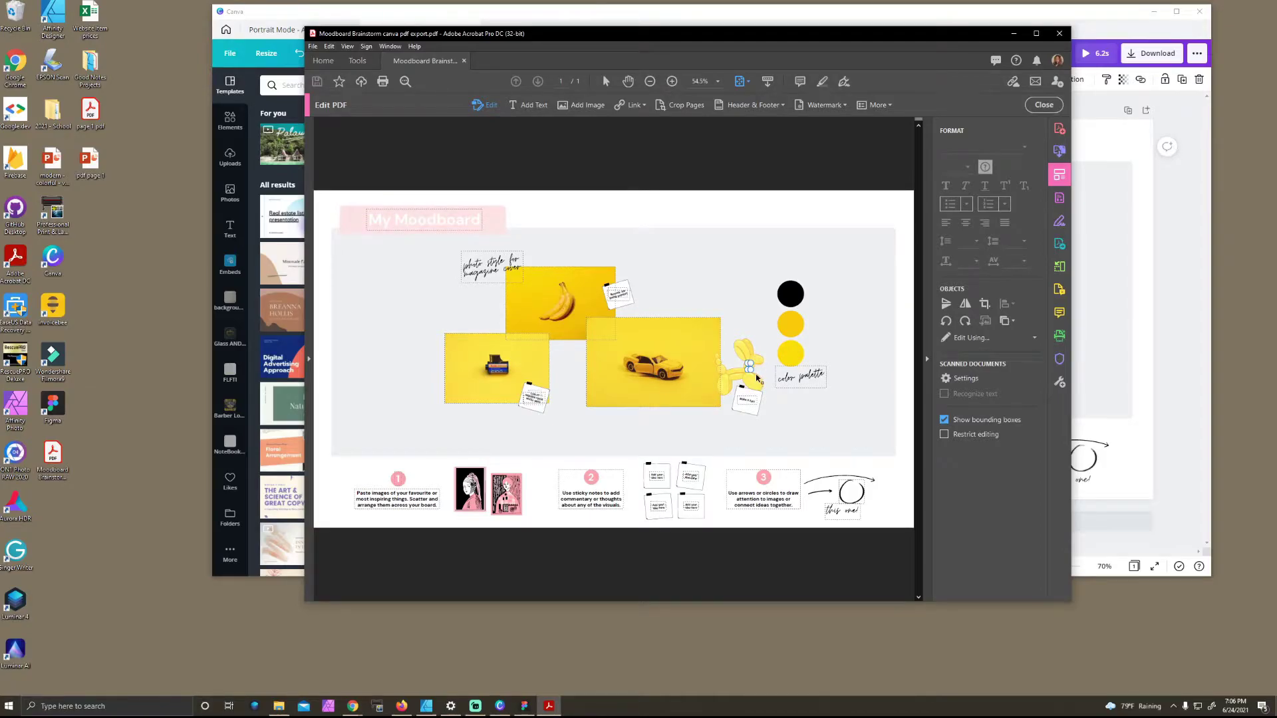
{"action": "scroll", "coordinate": [758, 379], "scroll_direction": "up", "scroll_amount": 5}
{"action": "scroll", "coordinate": [760, 344], "scroll_direction": "up", "scroll_amount": 10}
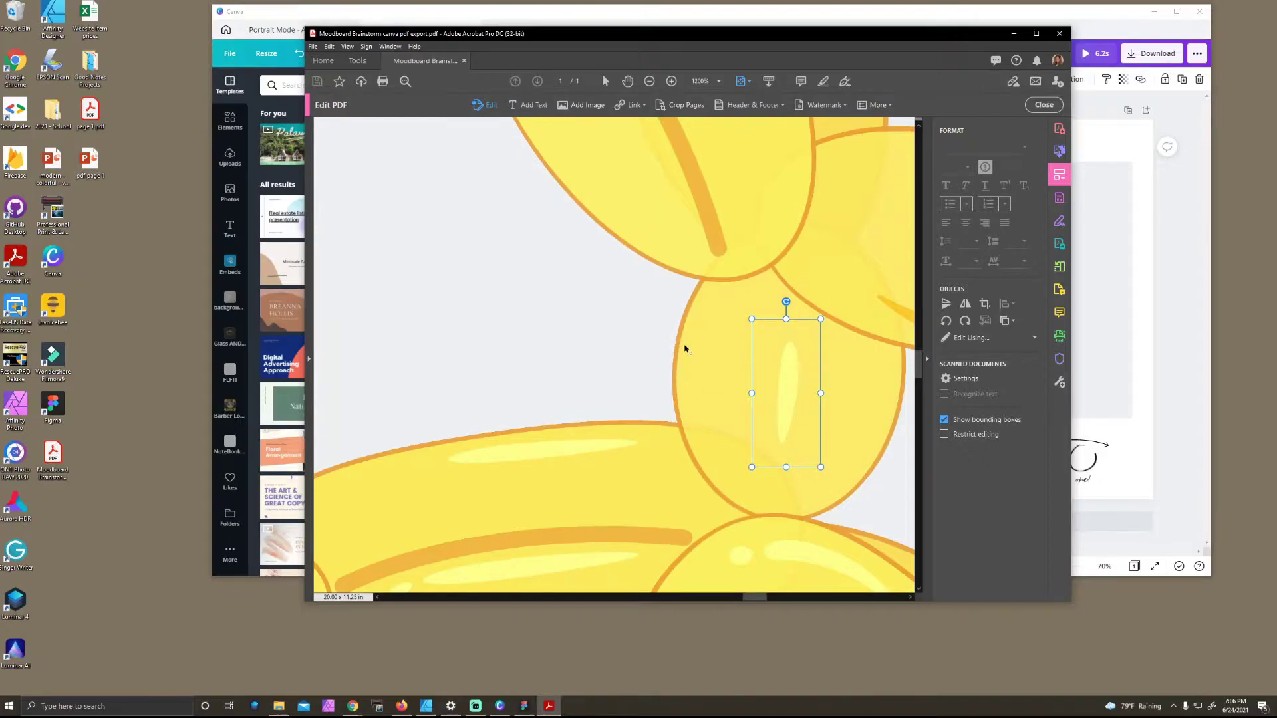
{"action": "left_click", "coordinate": [687, 345]}
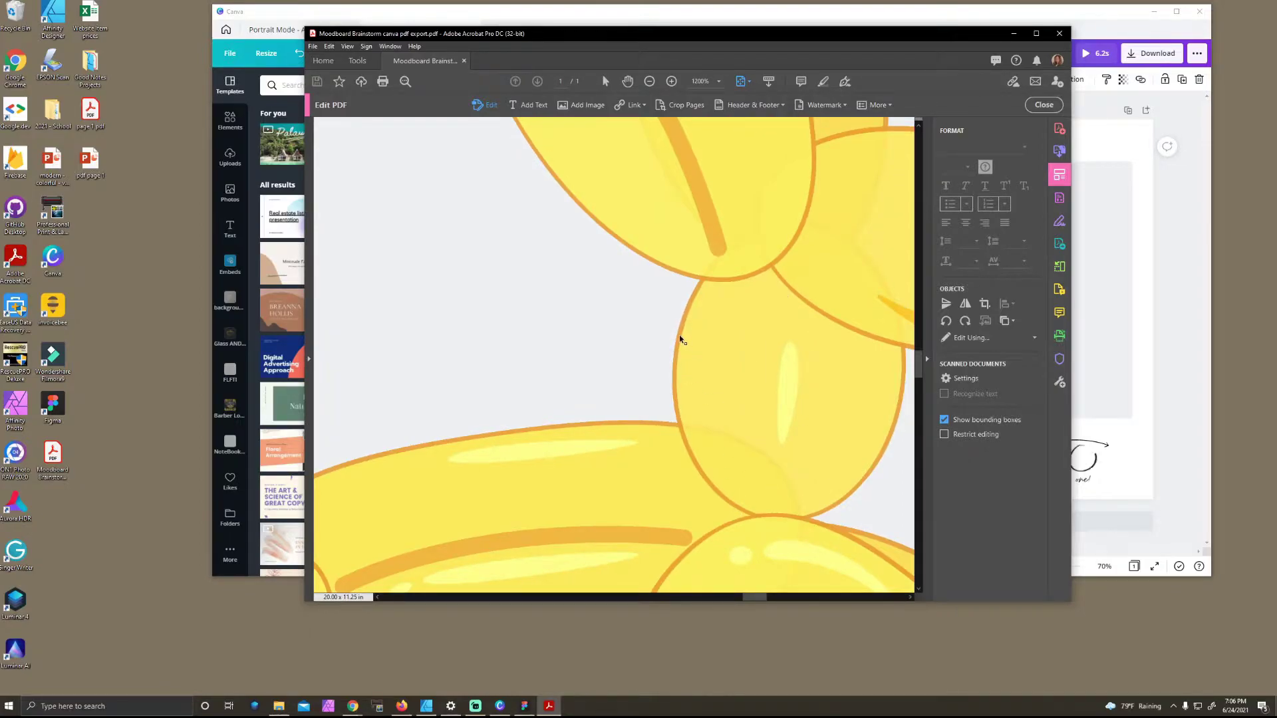
{"action": "scroll", "coordinate": [681, 341], "scroll_direction": "down", "scroll_amount": 14}
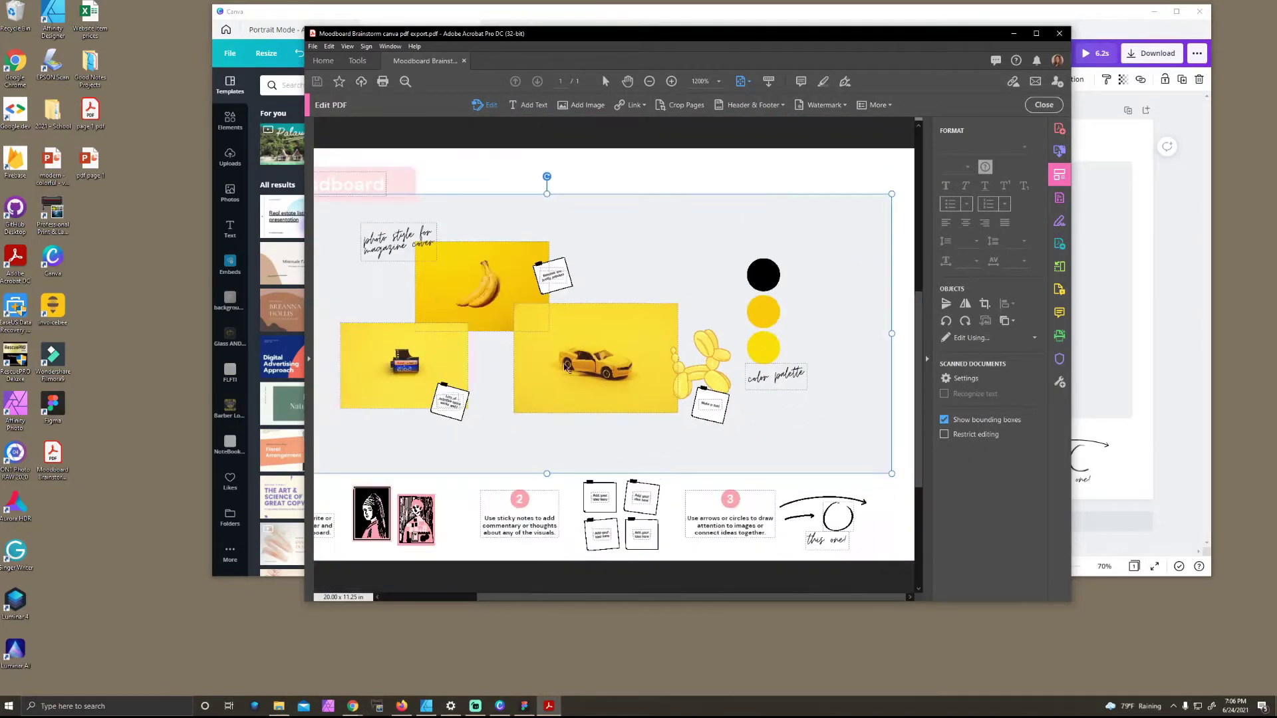
{"action": "scroll", "coordinate": [551, 365], "scroll_direction": "down", "scroll_amount": 2}
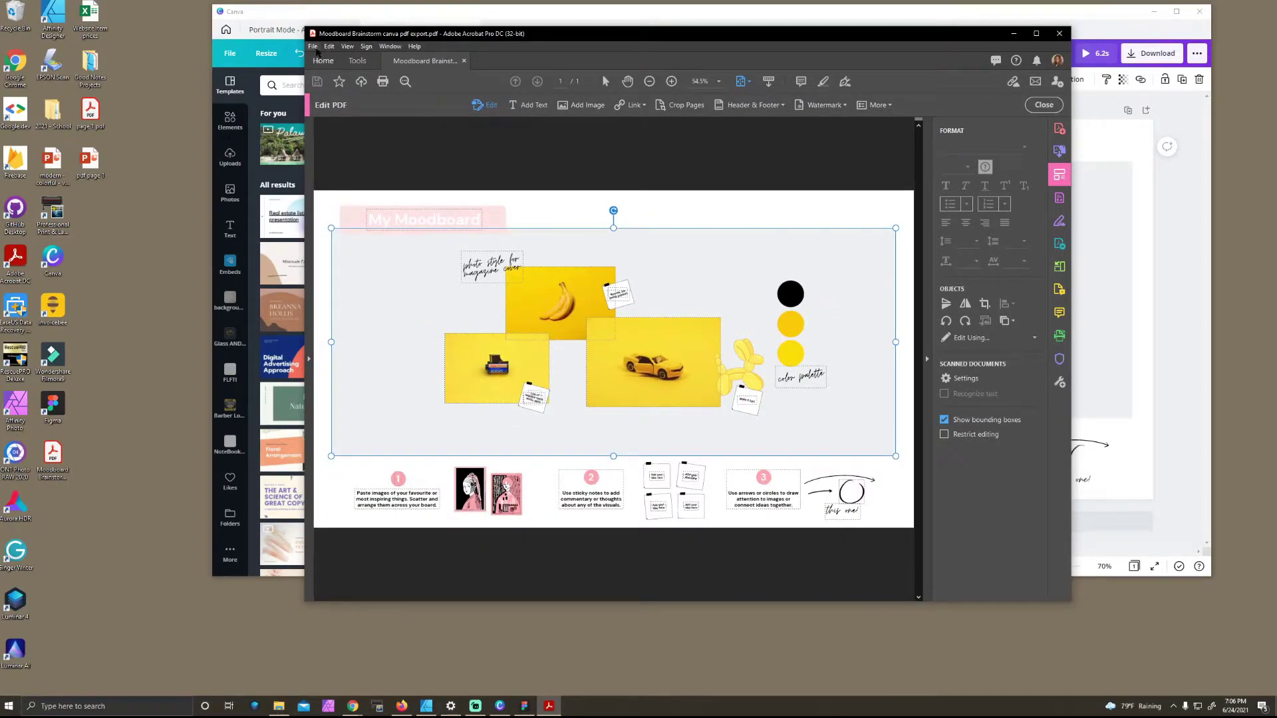
Export the PDF as Encapsulated PostScript from the File menu
{"action": "left_click", "coordinate": [312, 47]}
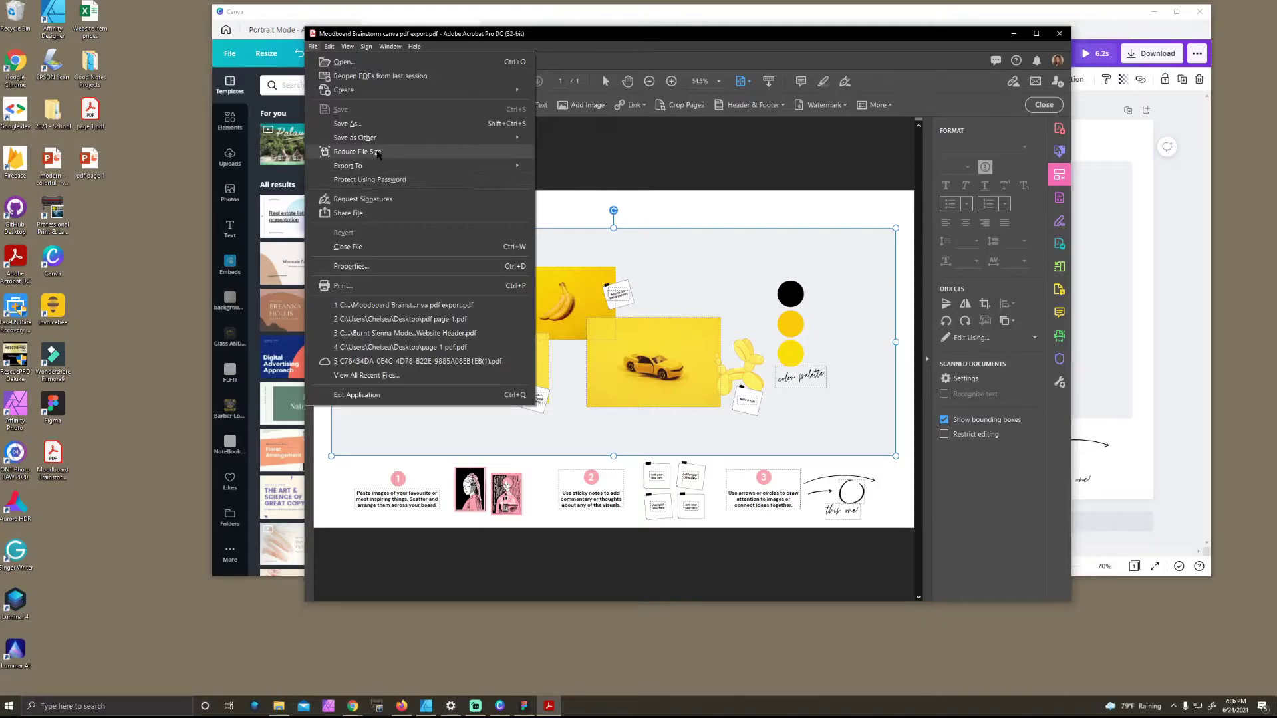
{"action": "mouse_move", "coordinate": [384, 167]}
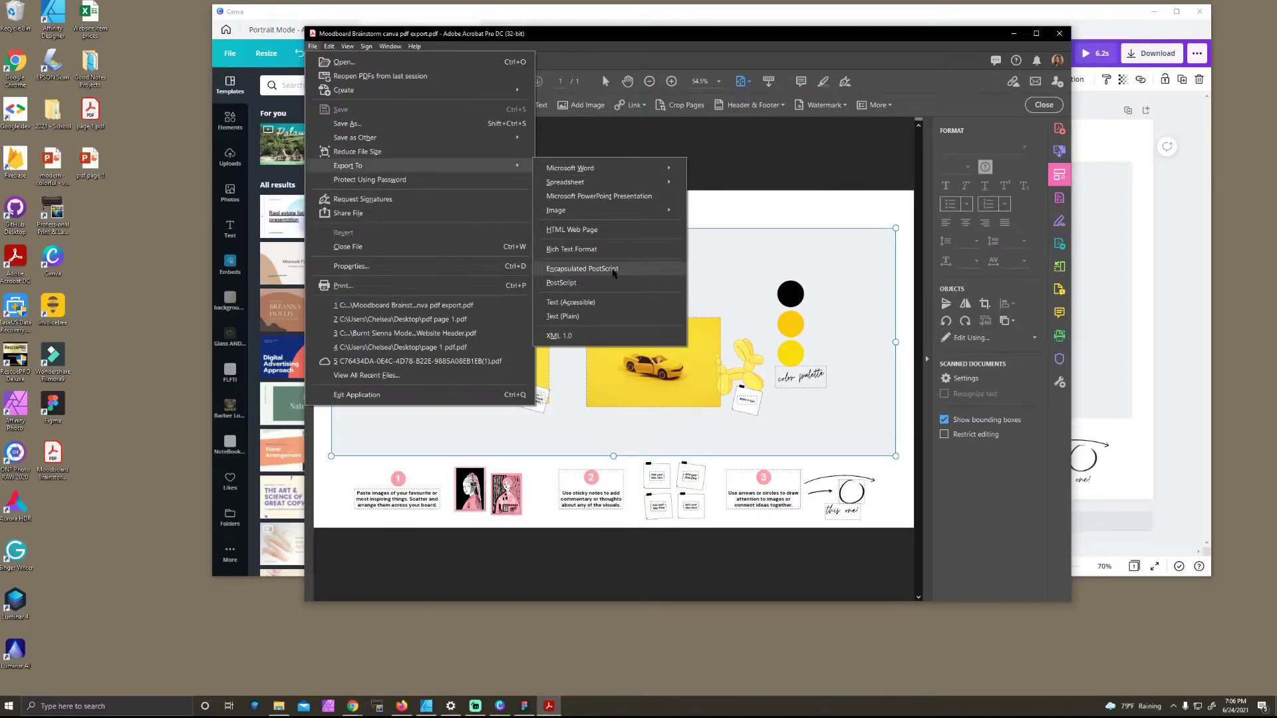
{"action": "left_click", "coordinate": [613, 270]}
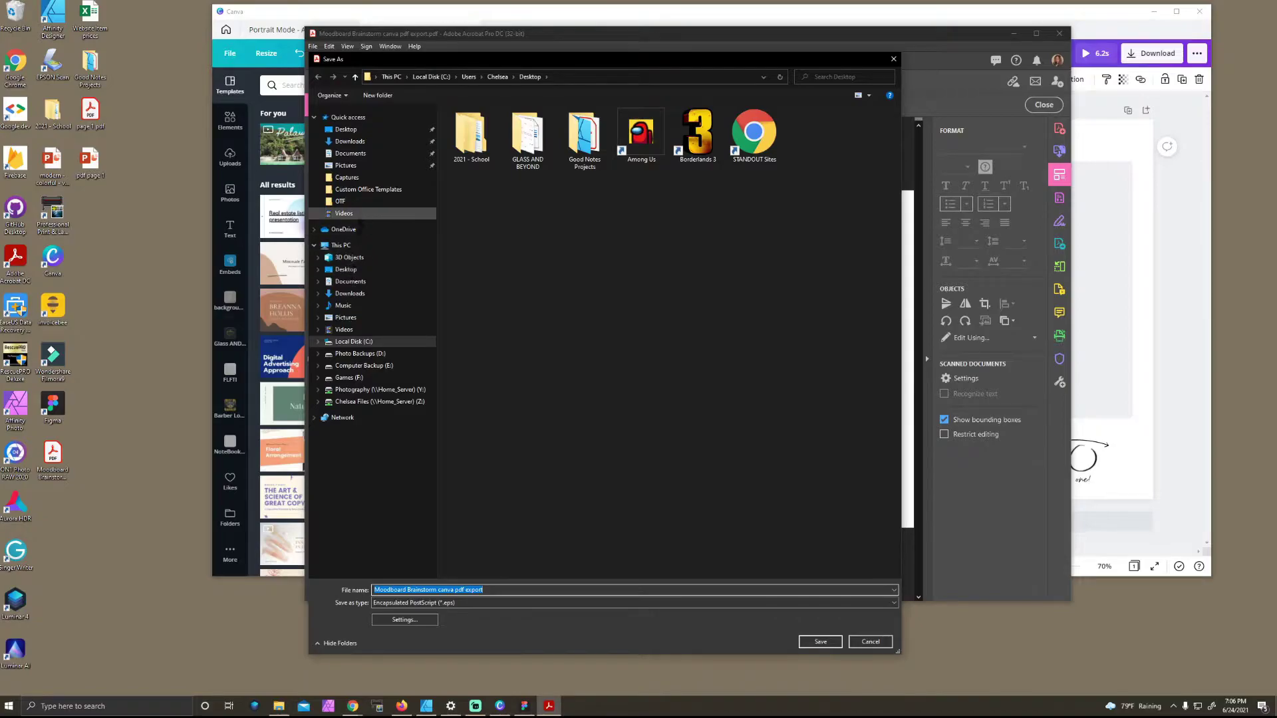
Target the Desktop and rename the file to 'Moodboard Brainstorm adobe pdf export'
{"action": "left_click", "coordinate": [346, 269]}
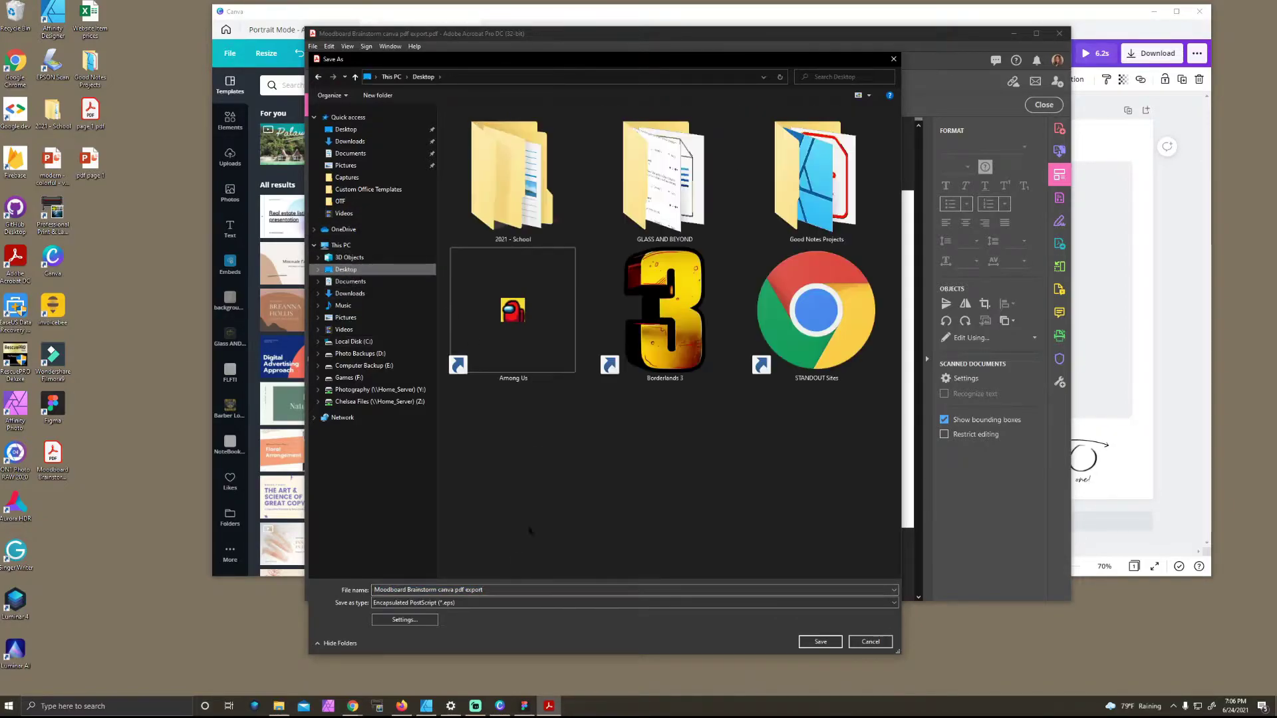
{"action": "left_click", "coordinate": [505, 592]}
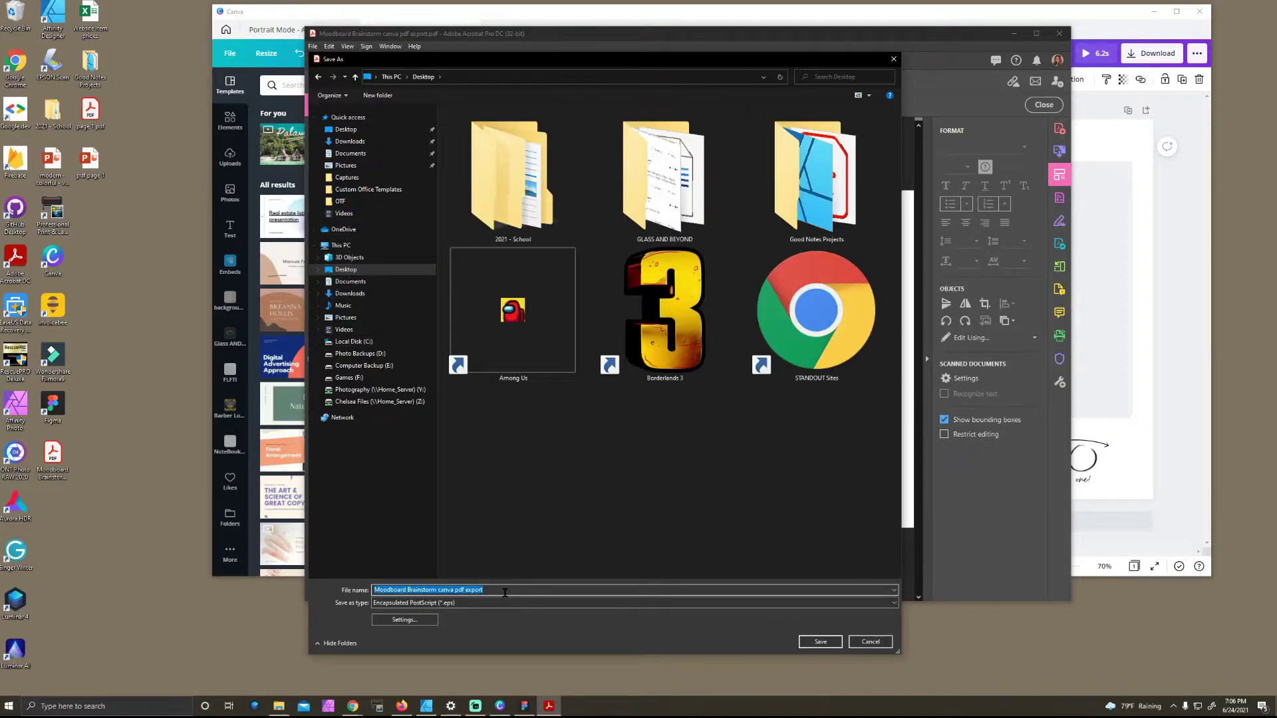
{"action": "left_click", "coordinate": [504, 591]}
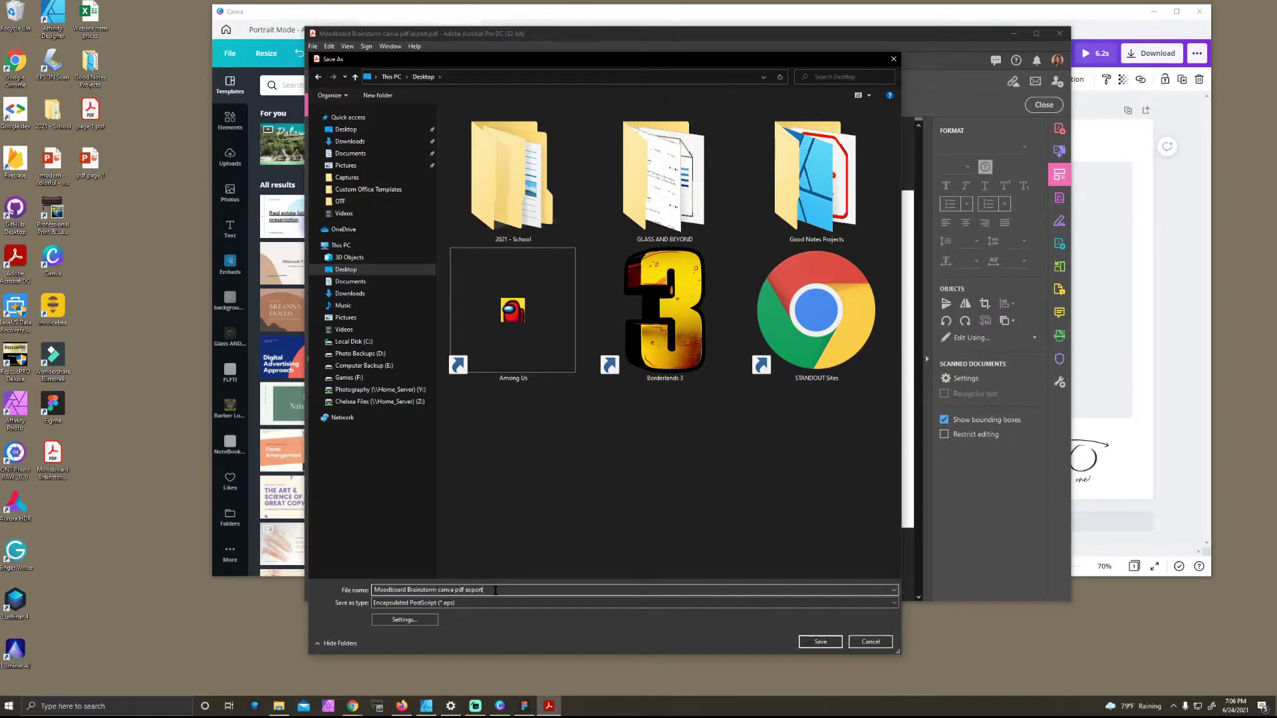
{"action": "key", "text": "BackSpace"}
{"action": "key", "text": "BackSpace"}
{"action": "key", "text": "BackSpace"}
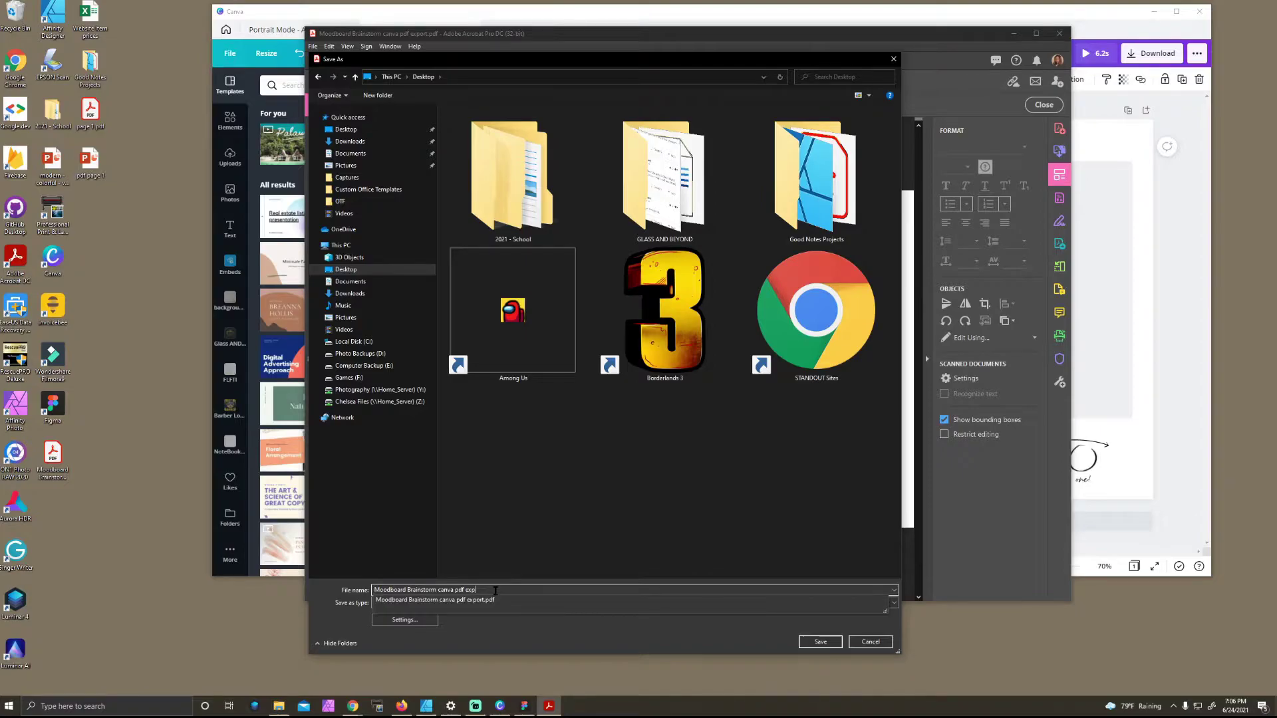
{"action": "key", "text": "BackSpace"}
{"action": "key", "text": "BackSpace"}
{"action": "key", "text": "BackSpace"}
{"action": "key", "text": "BackSpace"}
{"action": "key", "text": "BackSpace"}
{"action": "key", "text": "BackSpace"}
{"action": "key", "text": "BackSpace"}
{"action": "key", "text": "BackSpace"}
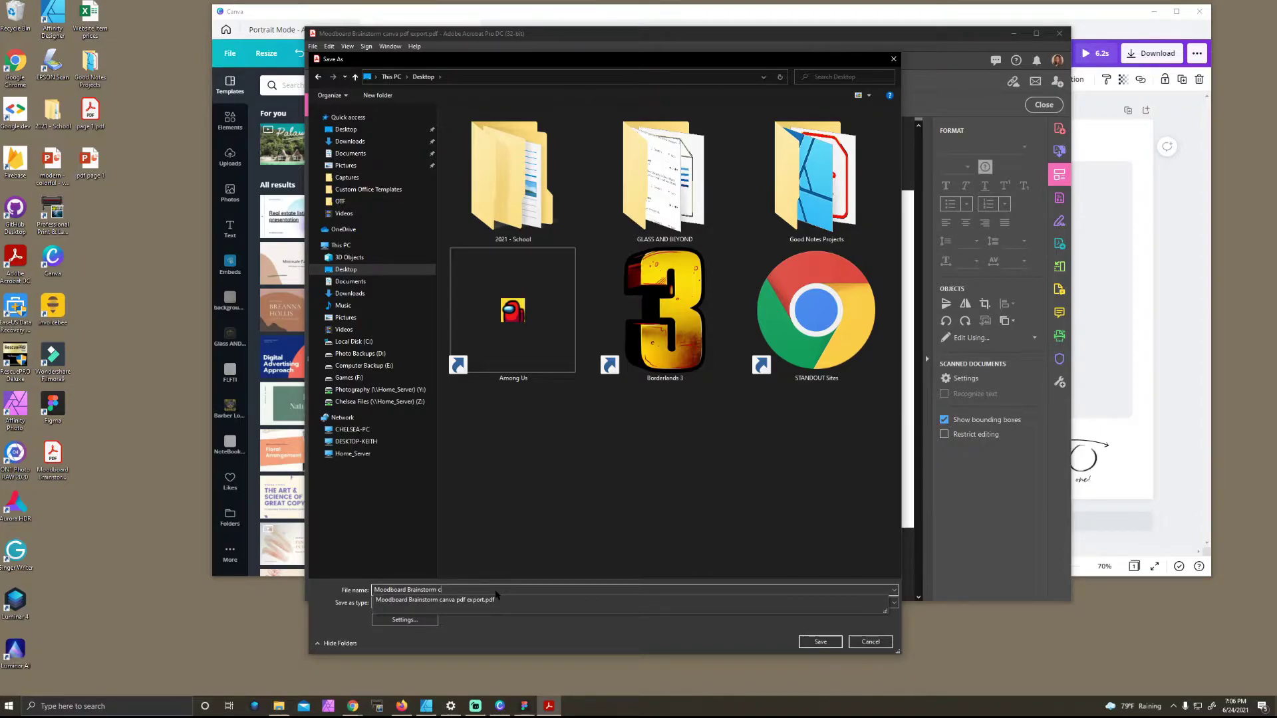
{"action": "key", "text": "BackSpace"}
{"action": "type", "text": "adobe"}
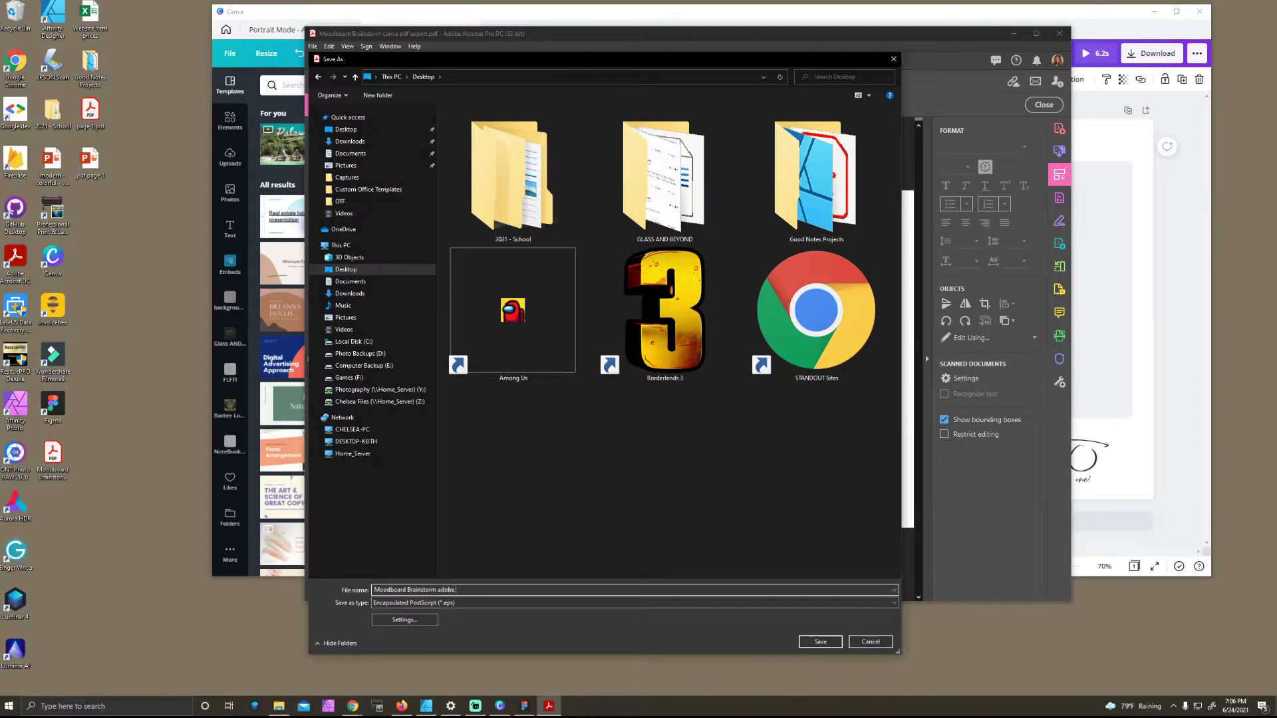
{"action": "type", "text": " pdf export"}
Save the EPS to the Desktop and open it in Affinity Designer
{"action": "left_click", "coordinate": [822, 642]}
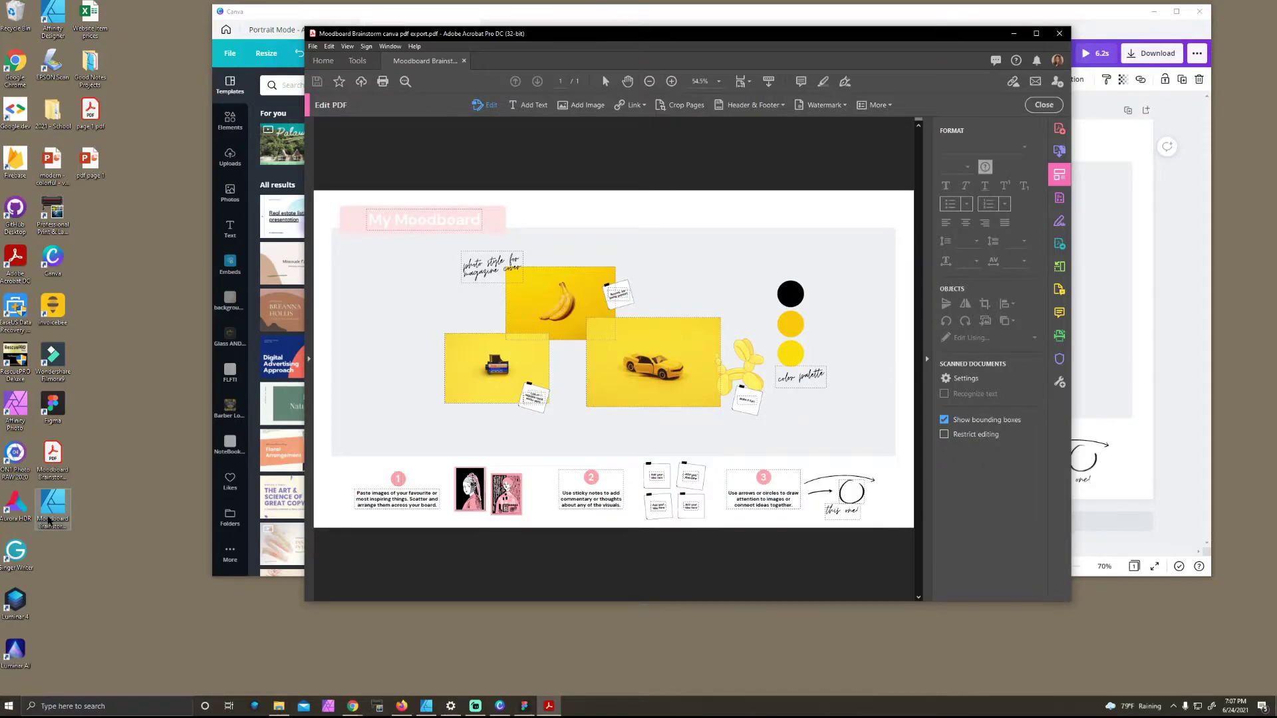
{"action": "left_click", "coordinate": [49, 522]}
{"action": "double_click", "coordinate": [51, 521]}
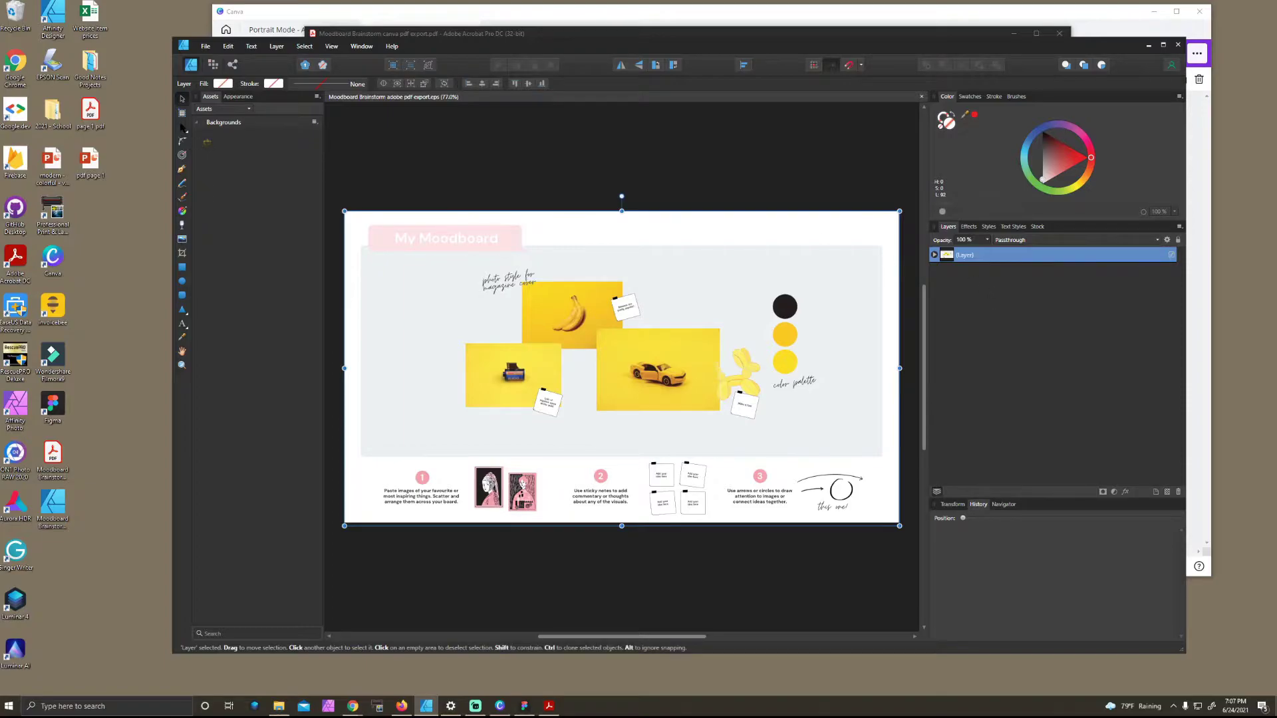
Insert an artboard, Artboard1, sized to the selected moodboard
{"action": "left_click", "coordinate": [183, 113]}
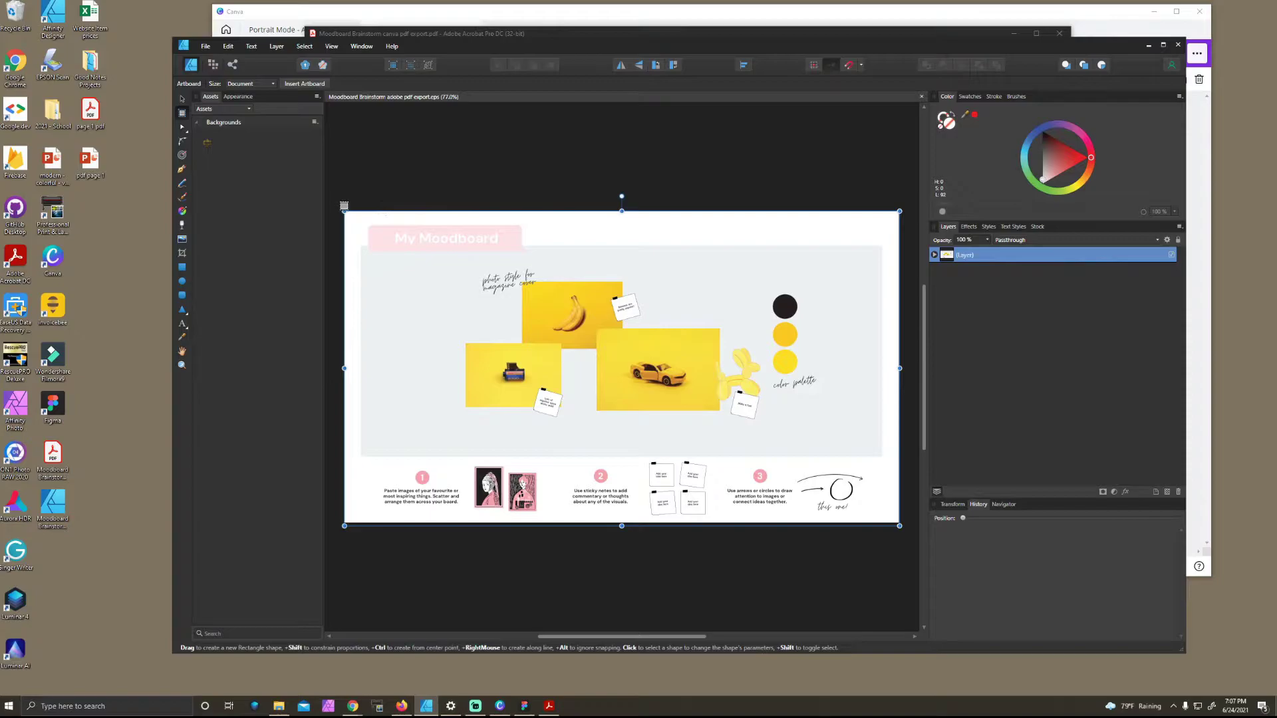
{"action": "left_click", "coordinate": [272, 84]}
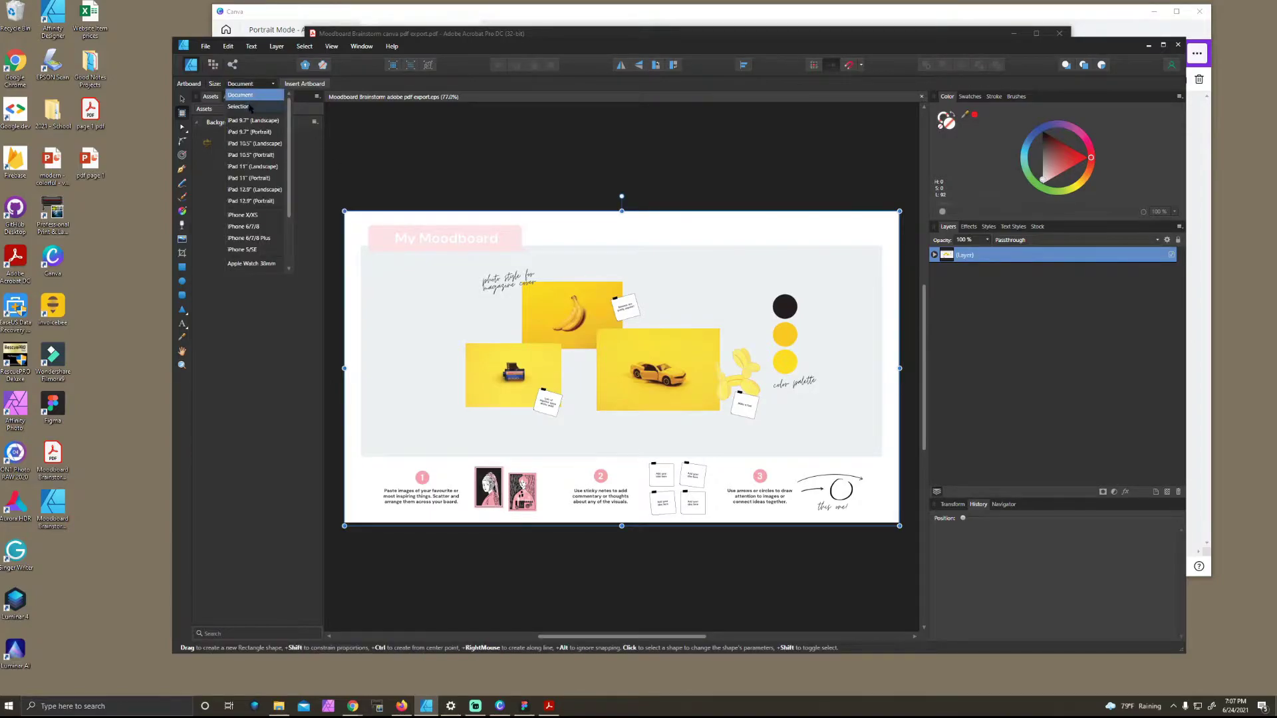
{"action": "left_click", "coordinate": [250, 107]}
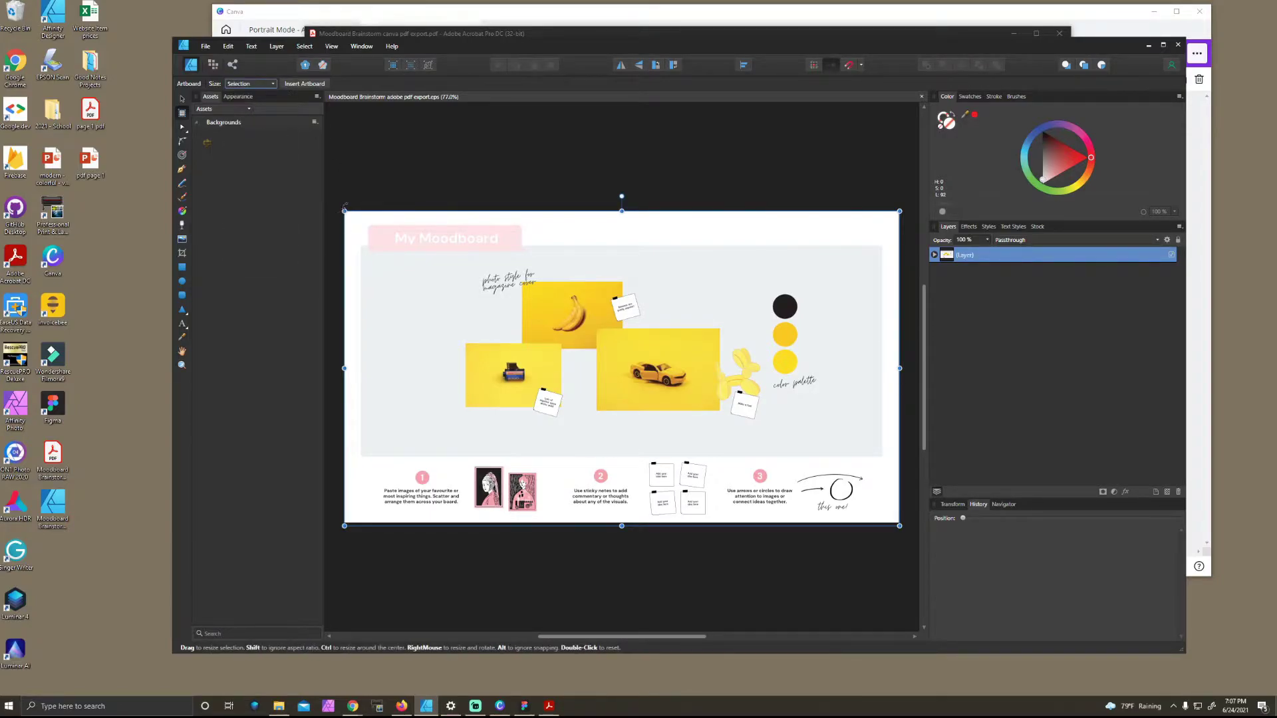
{"action": "left_click", "coordinate": [305, 84]}
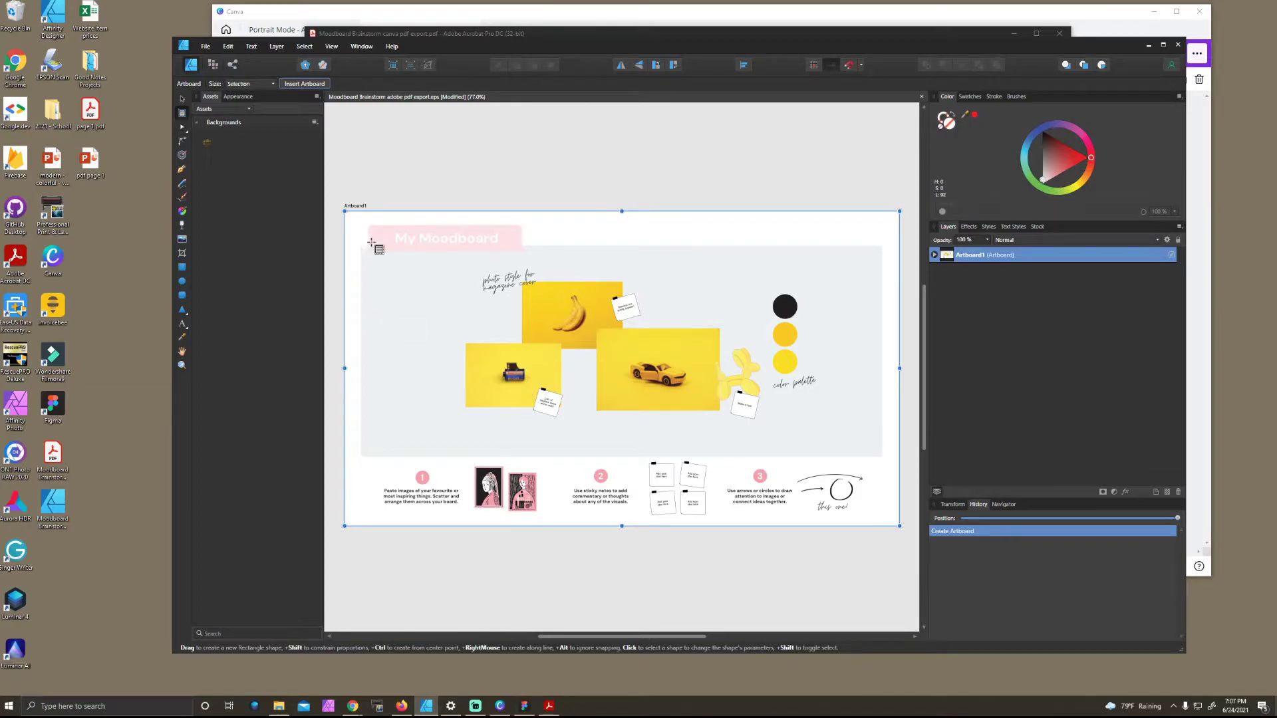
{"action": "left_click", "coordinate": [249, 84]}
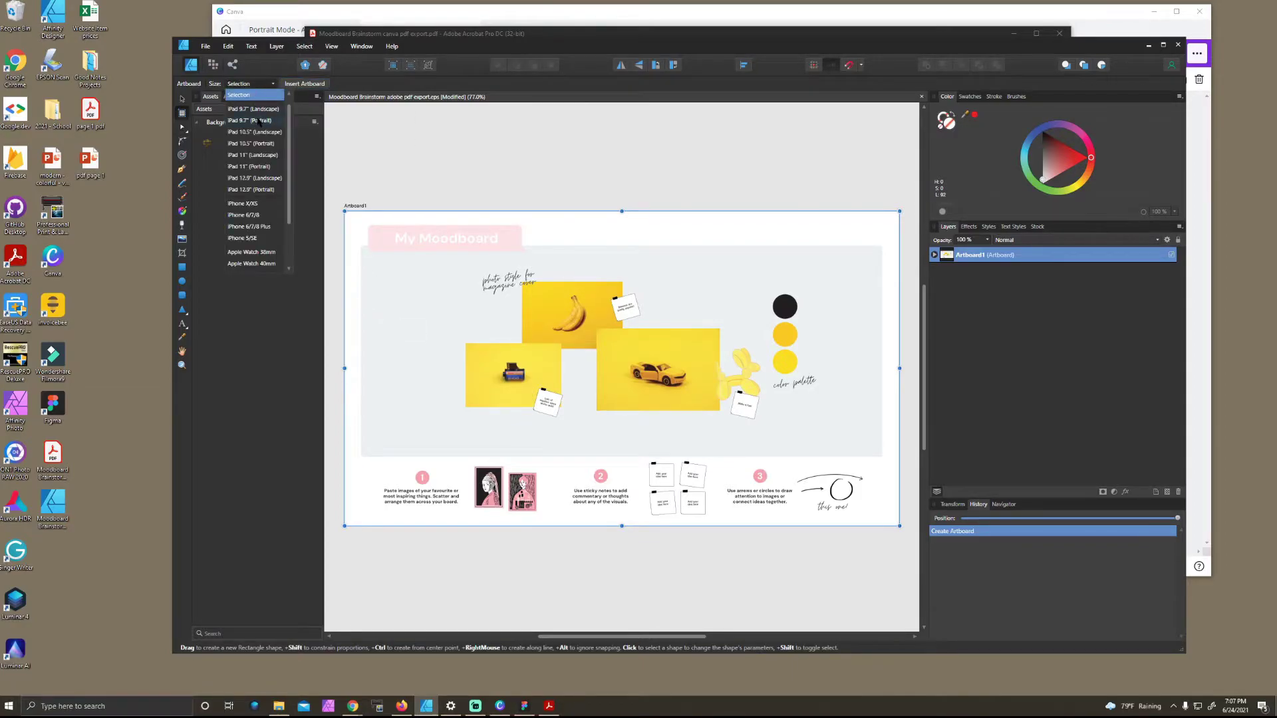
{"action": "scroll", "coordinate": [258, 115], "scroll_direction": "up", "scroll_amount": 1}
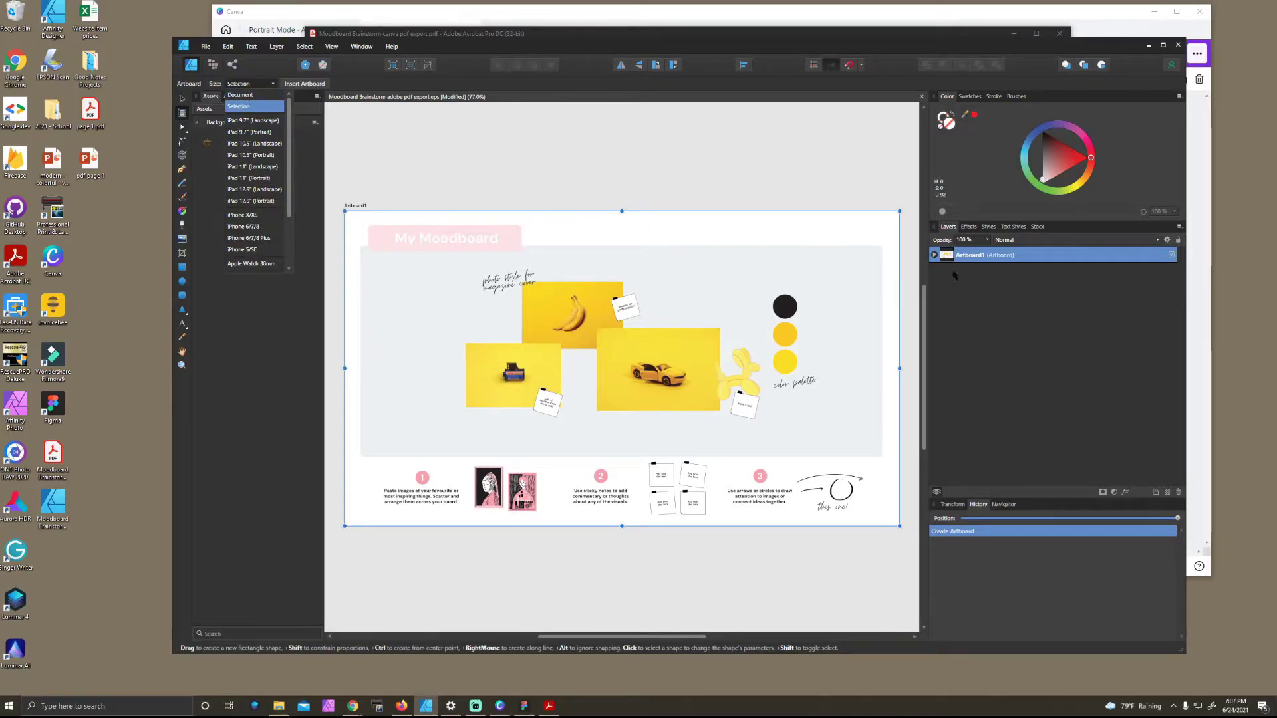
{"action": "left_click", "coordinate": [934, 257]}
Expand Artboard1's layer and a group to list the separate Curve, Image and Group objects
{"action": "left_click", "coordinate": [935, 257]}
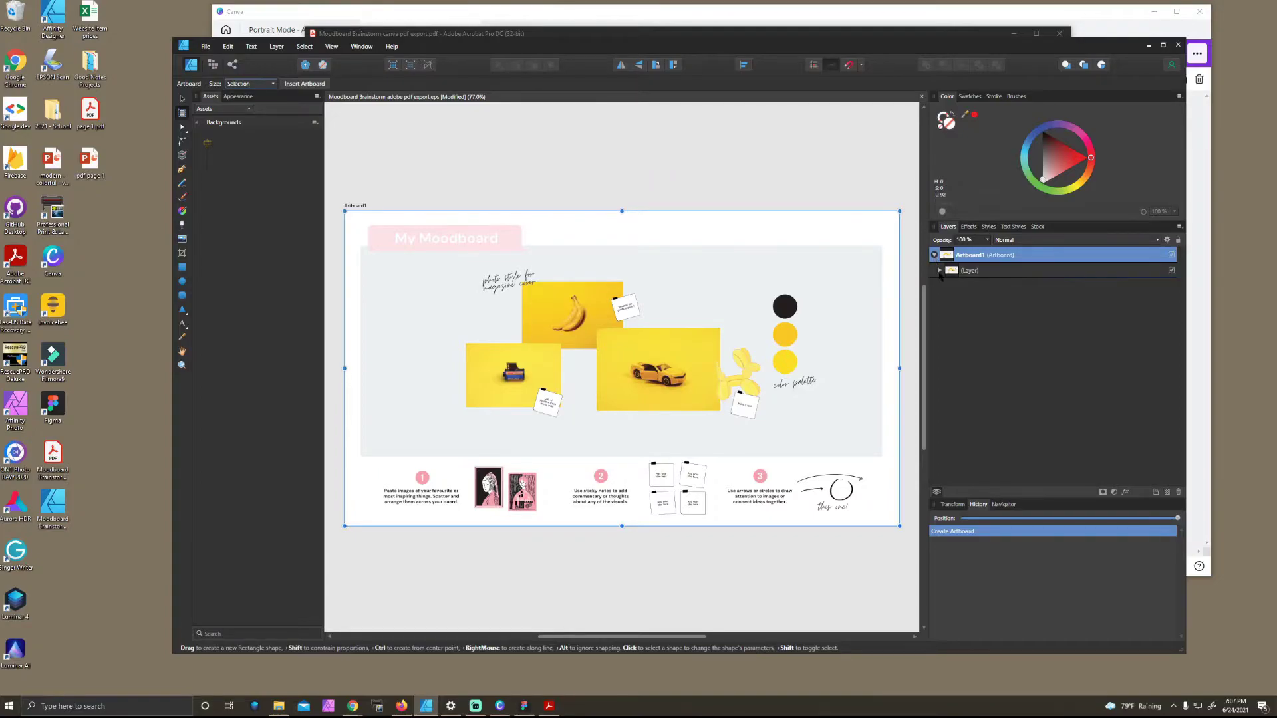
{"action": "left_click", "coordinate": [939, 271]}
{"action": "scroll", "coordinate": [981, 336], "scroll_direction": "down", "scroll_amount": 2}
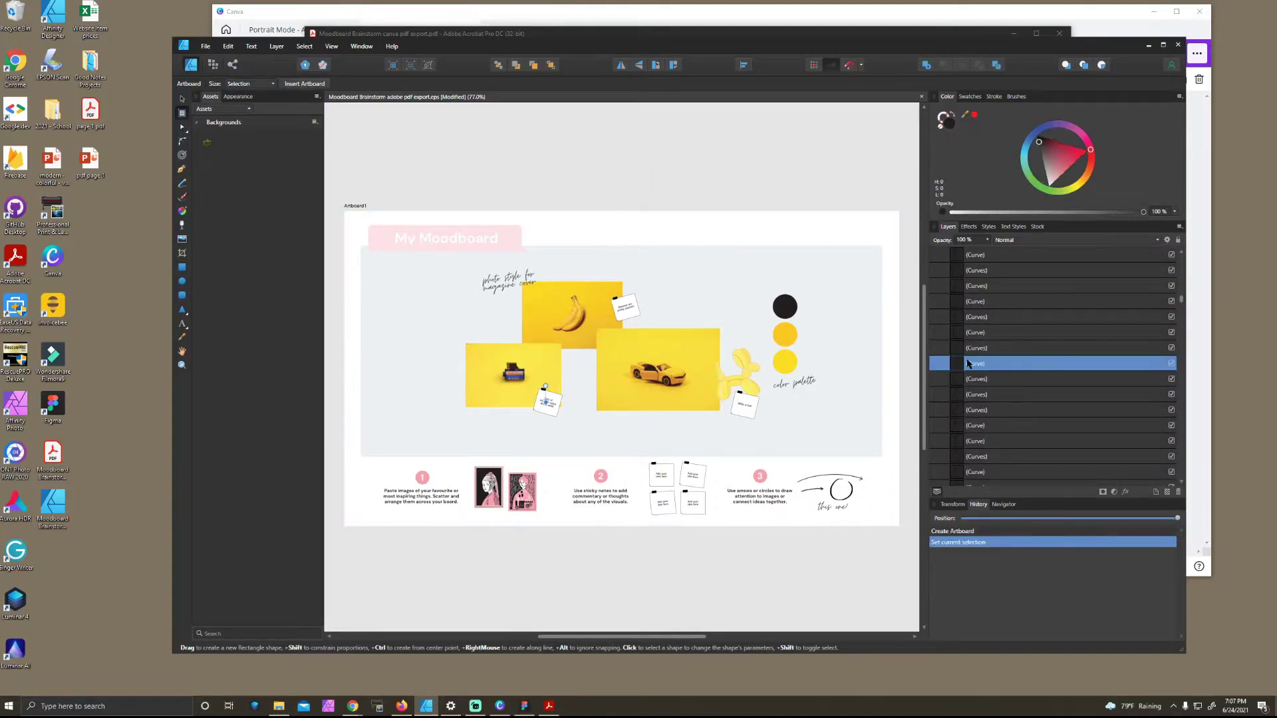
{"action": "left_click", "coordinate": [978, 395]}
{"action": "scroll", "coordinate": [980, 399], "scroll_direction": "down", "scroll_amount": 3}
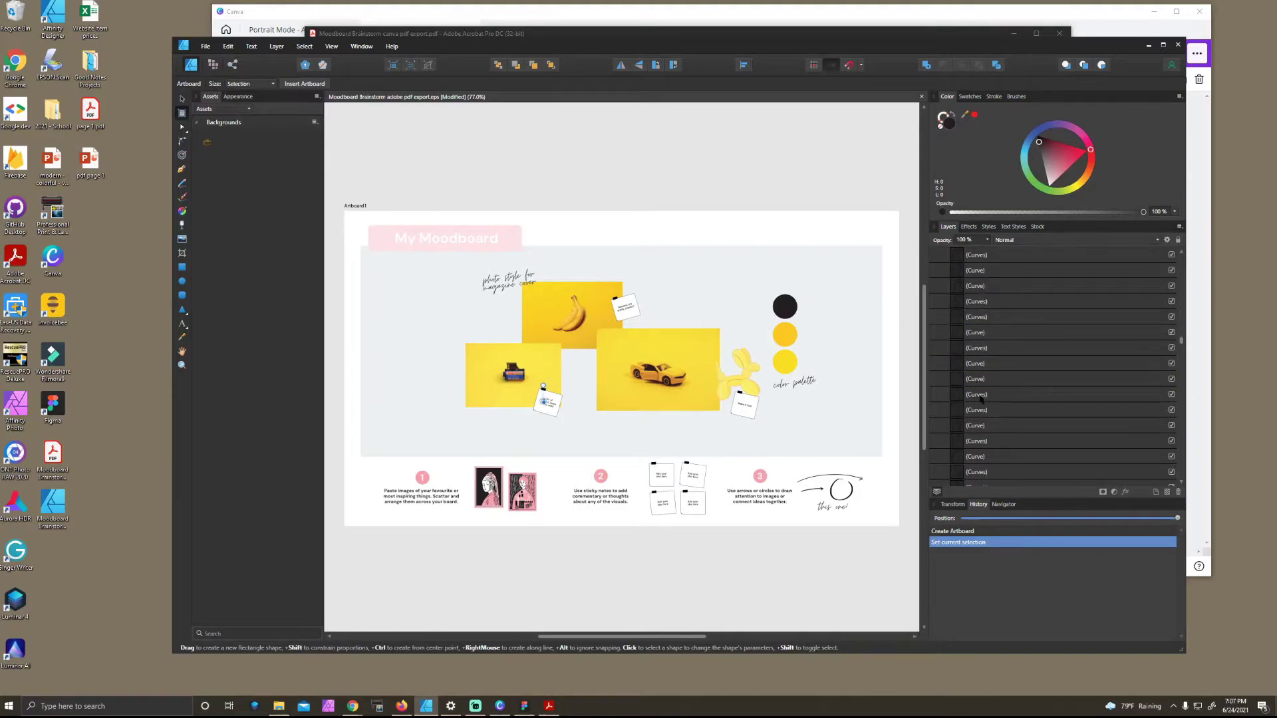
{"action": "scroll", "coordinate": [980, 397], "scroll_direction": "down", "scroll_amount": 3}
{"action": "scroll", "coordinate": [979, 387], "scroll_direction": "down", "scroll_amount": 3}
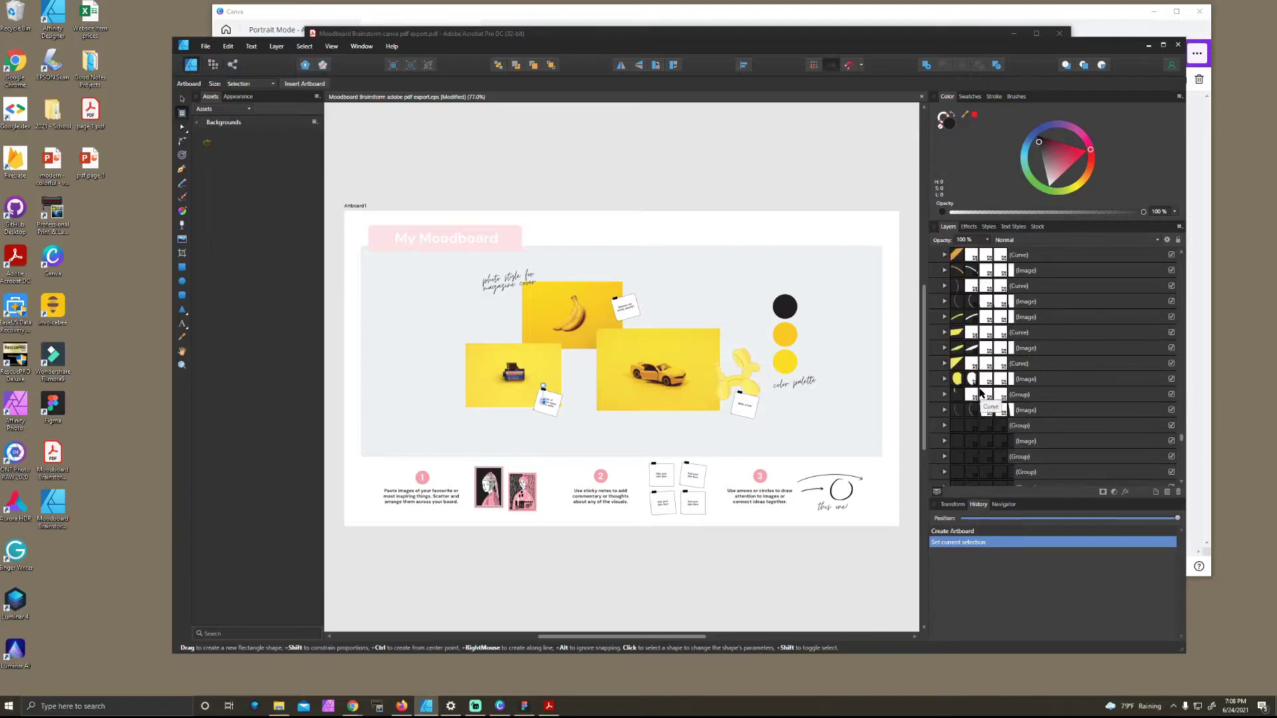
{"action": "left_click", "coordinate": [944, 395]}
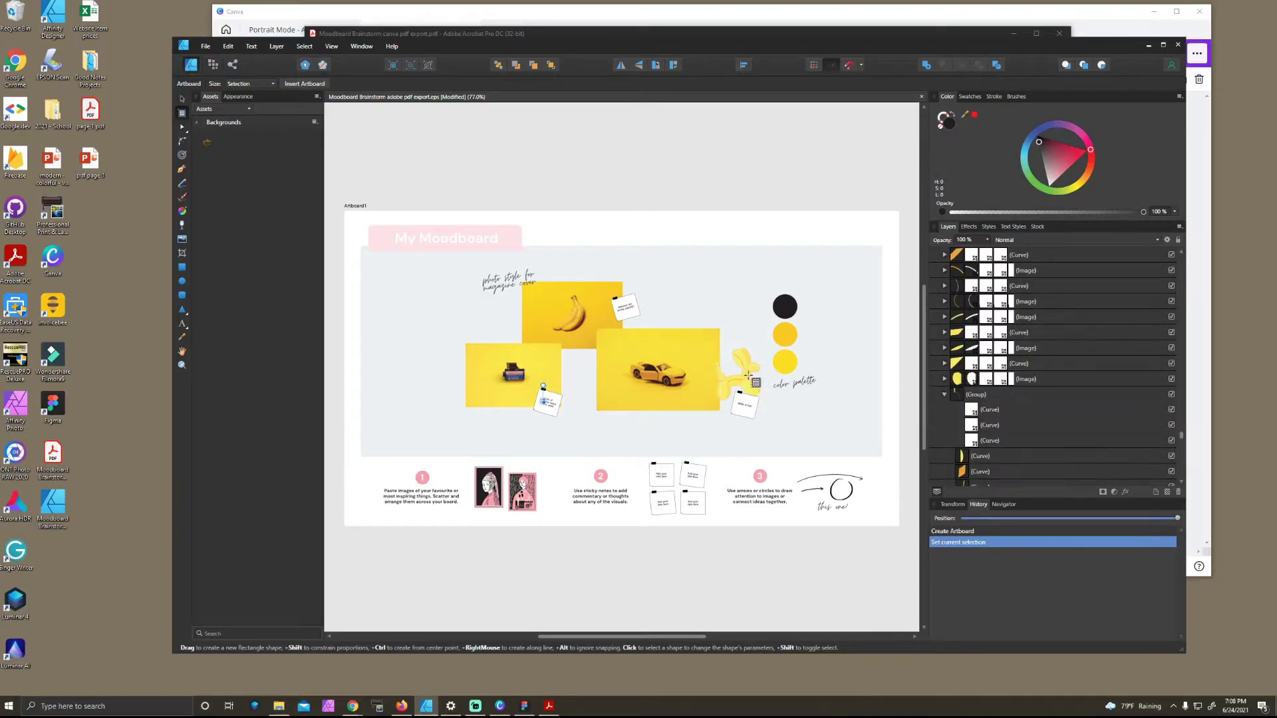
{"action": "left_click", "coordinate": [182, 99]}
{"action": "scroll", "coordinate": [765, 399], "scroll_direction": "up", "scroll_amount": 5}
Select into the balloon dog group and drag the body balloon's top node
{"action": "scroll", "coordinate": [702, 381], "scroll_direction": "up", "scroll_amount": 3}
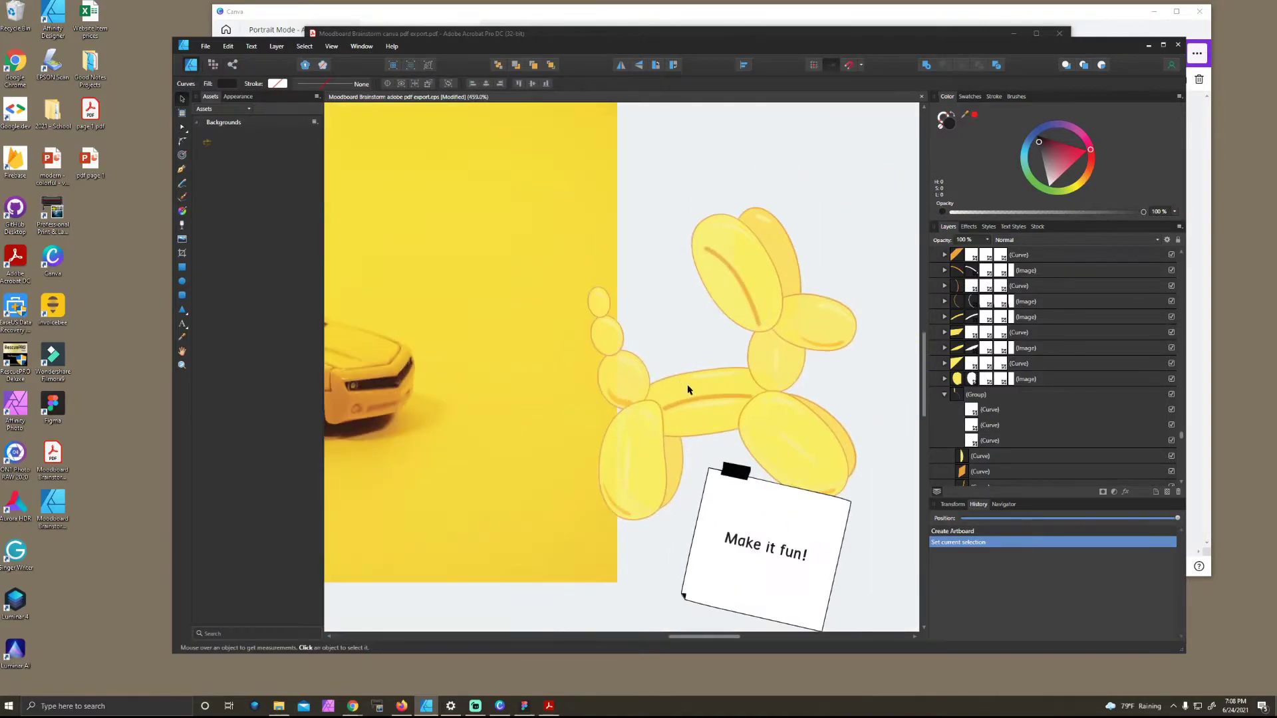
{"action": "left_click", "coordinate": [749, 388]}
{"action": "left_click", "coordinate": [620, 365]}
{"action": "left_click", "coordinate": [743, 262]}
{"action": "left_click", "coordinate": [832, 361]}
{"action": "left_click", "coordinate": [820, 341]}
{"action": "left_click", "coordinate": [827, 454]}
{"action": "left_click", "coordinate": [834, 455]}
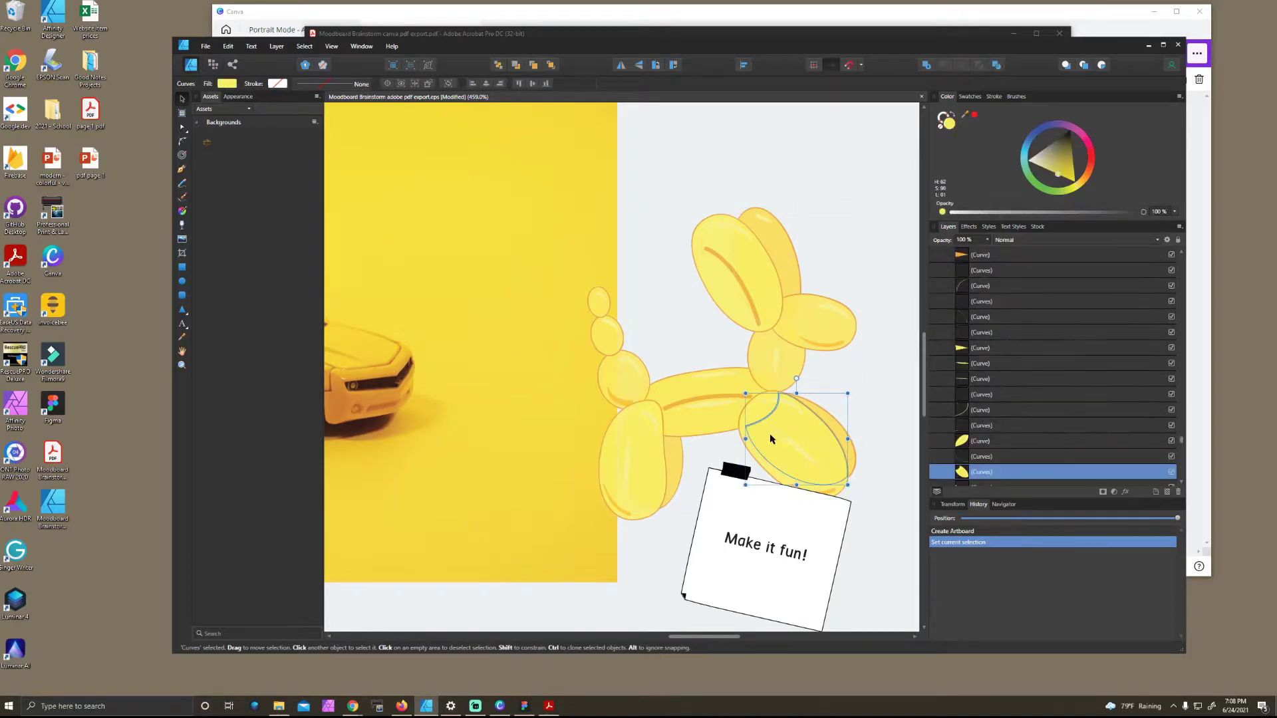
{"action": "left_click", "coordinate": [722, 415]}
{"action": "double_click", "coordinate": [721, 409]}
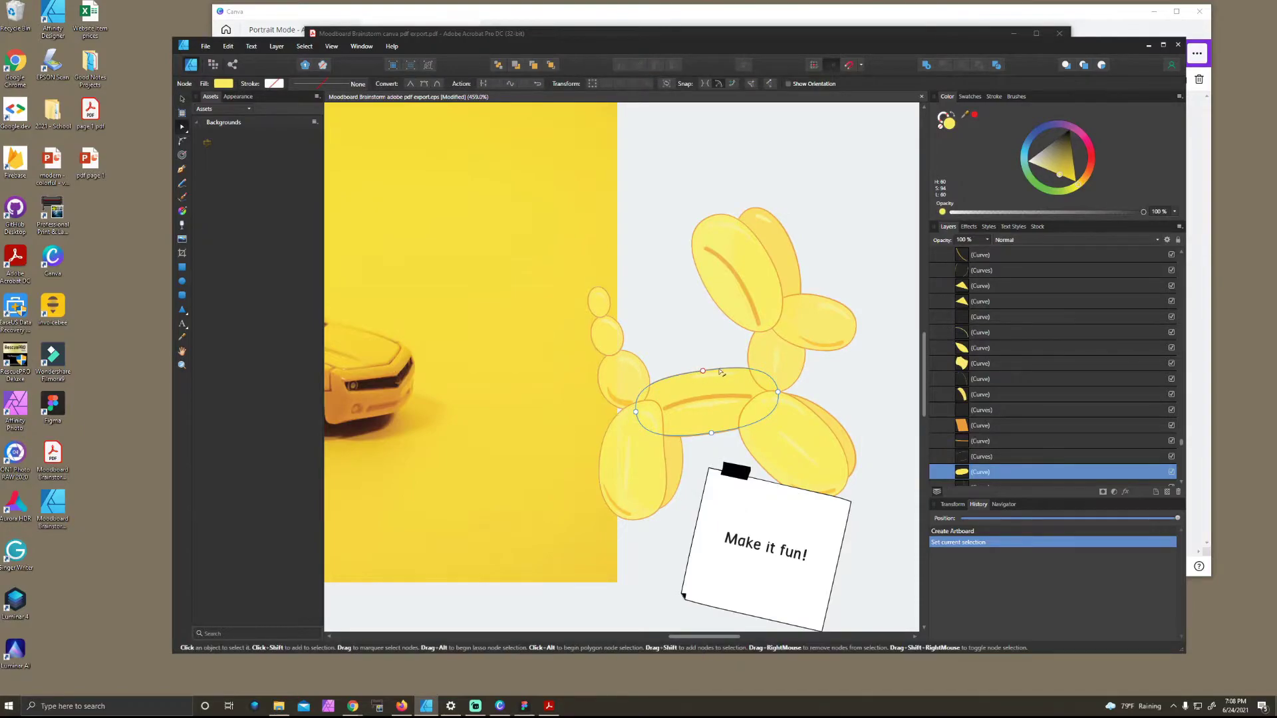
{"action": "mouse_move", "coordinate": [702, 370]}
{"action": "left_mouse_down"}
{"action": "mouse_move", "coordinate": [688, 303]}
{"action": "mouse_move", "coordinate": [706, 416]}
{"action": "mouse_move", "coordinate": [705, 372]}
{"action": "left_mouse_up"}
Select the Make it fun! text curves to confirm the note's letters are separately editable
{"action": "left_click", "coordinate": [763, 549]}
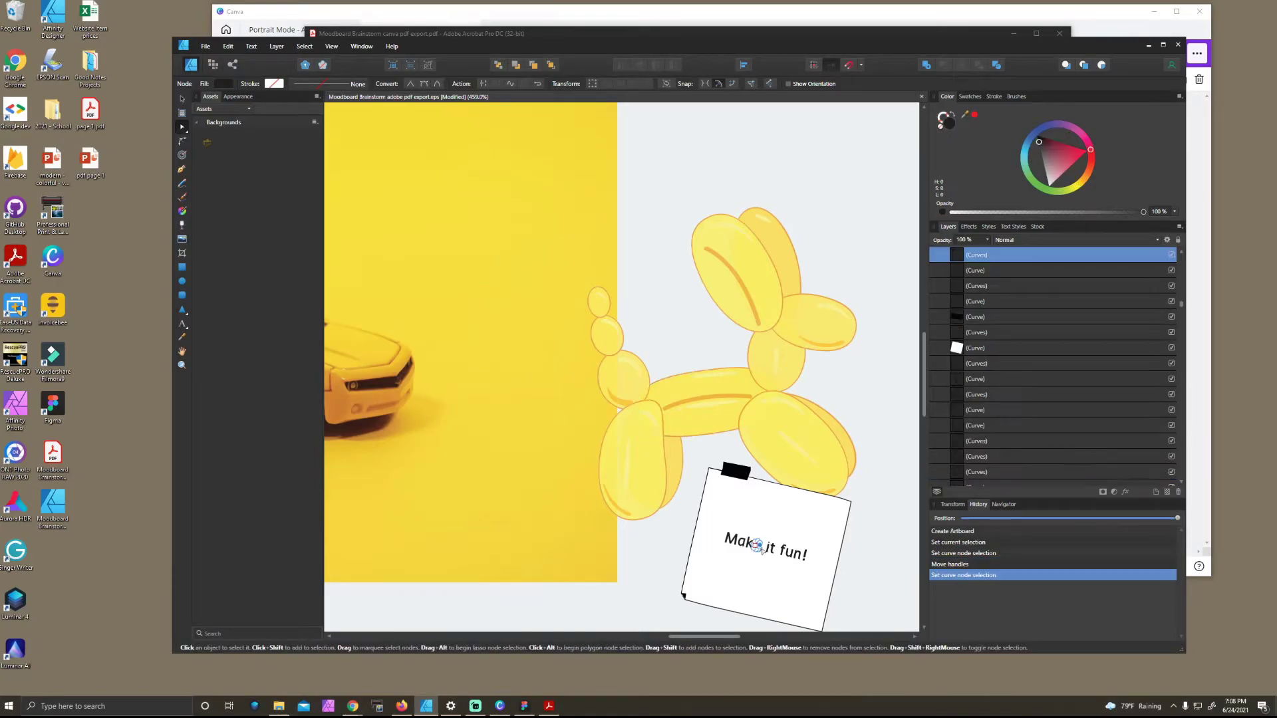
{"action": "scroll", "coordinate": [763, 549], "scroll_direction": "up", "scroll_amount": 1}
{"action": "scroll", "coordinate": [764, 549], "scroll_direction": "up", "scroll_amount": 10}
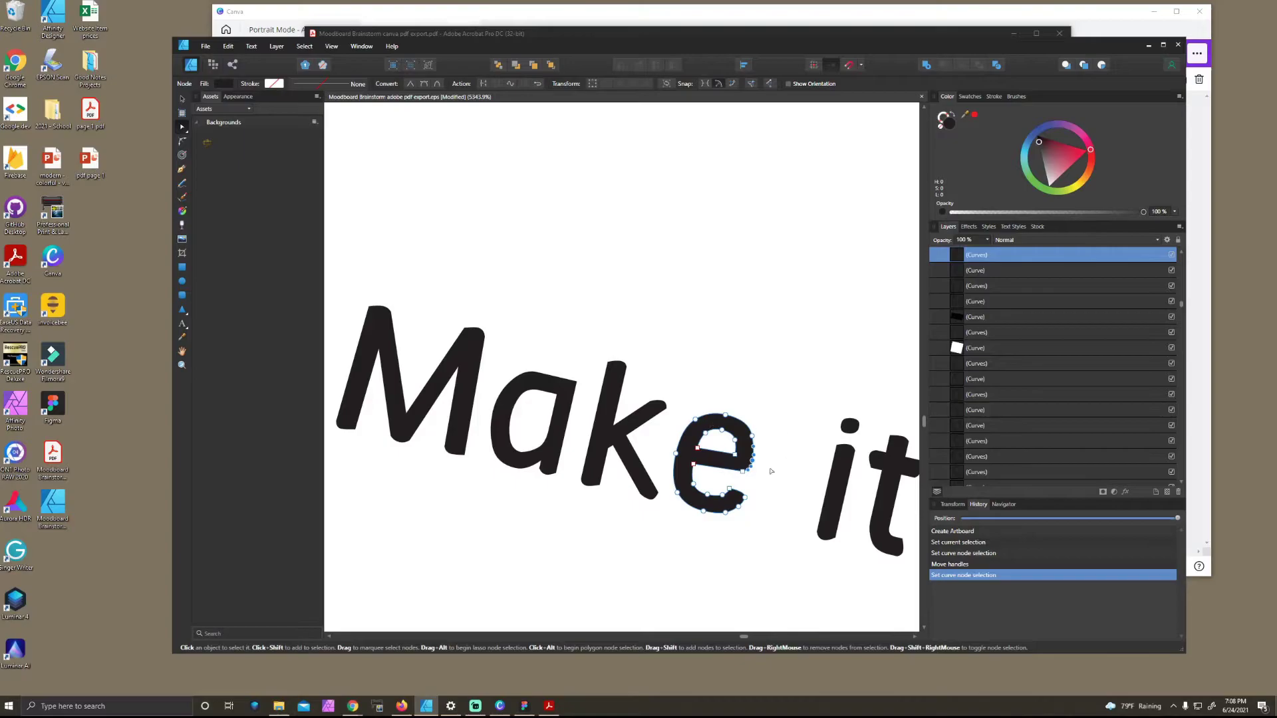
{"action": "scroll", "coordinate": [619, 439], "scroll_direction": "down", "scroll_amount": 10}
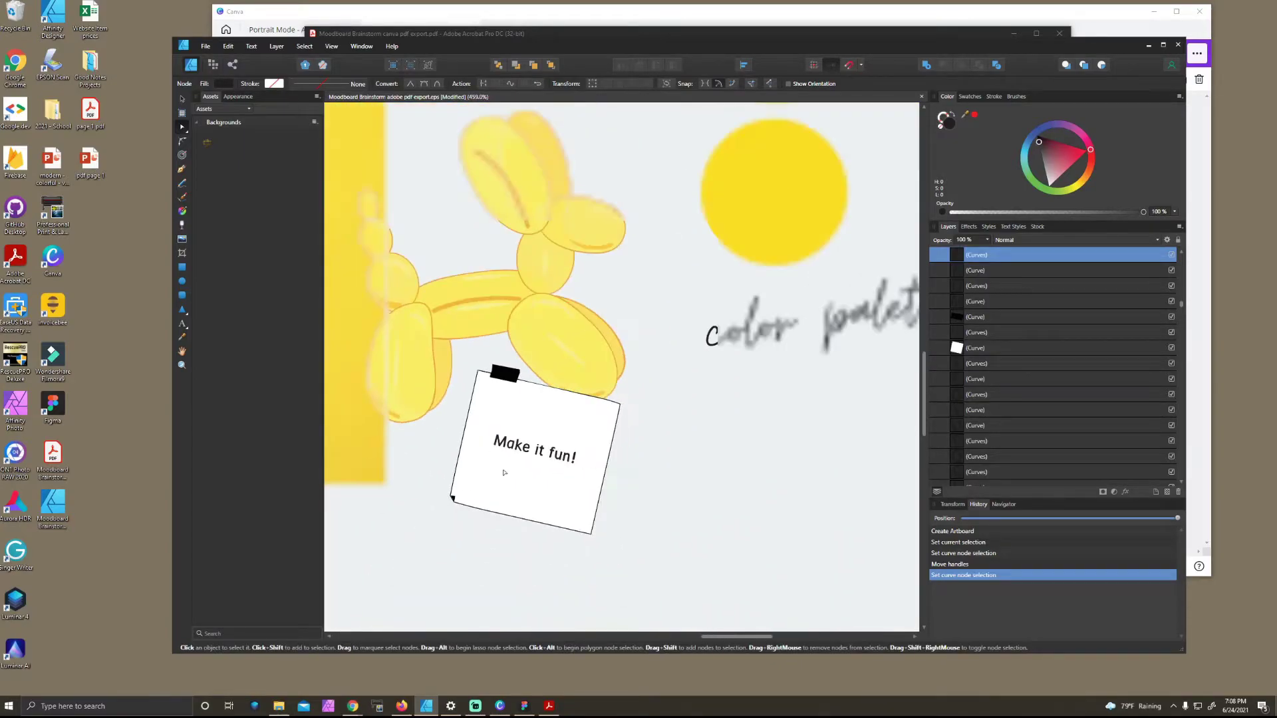
{"action": "left_click_drag", "start_coordinate": [736, 633], "coordinate": [648, 608]}
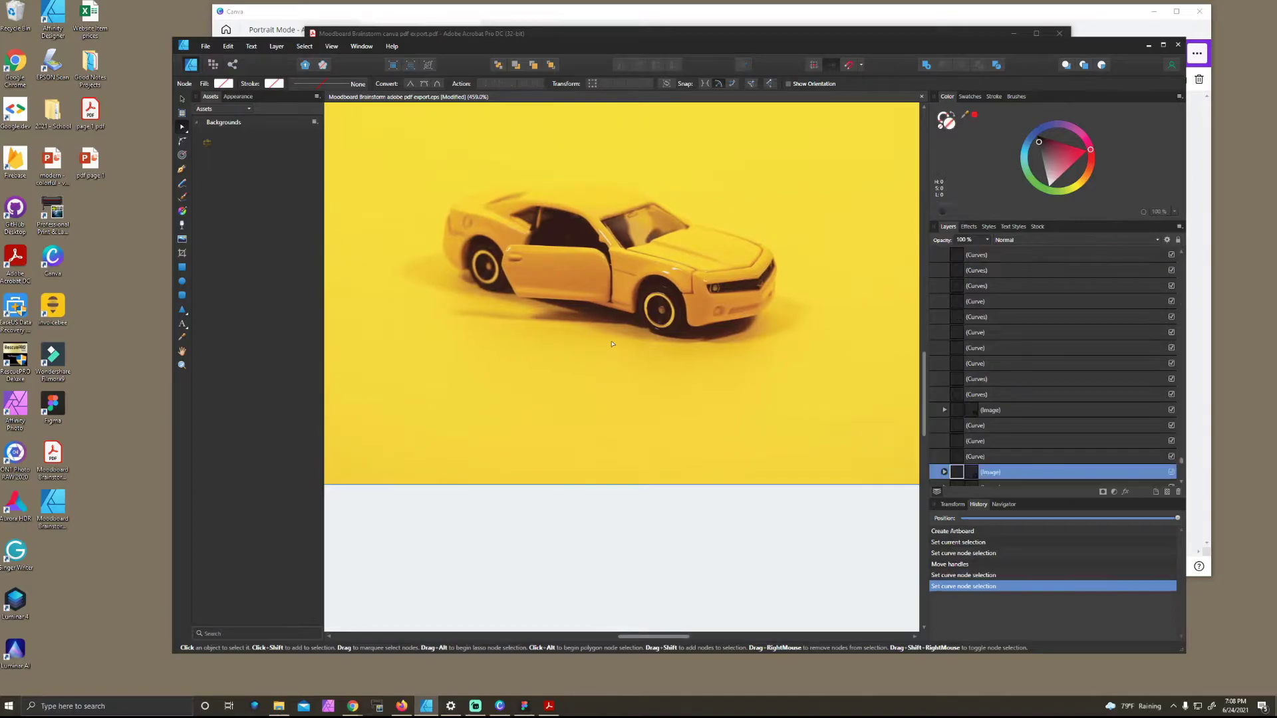
{"action": "left_click", "coordinate": [633, 395]}
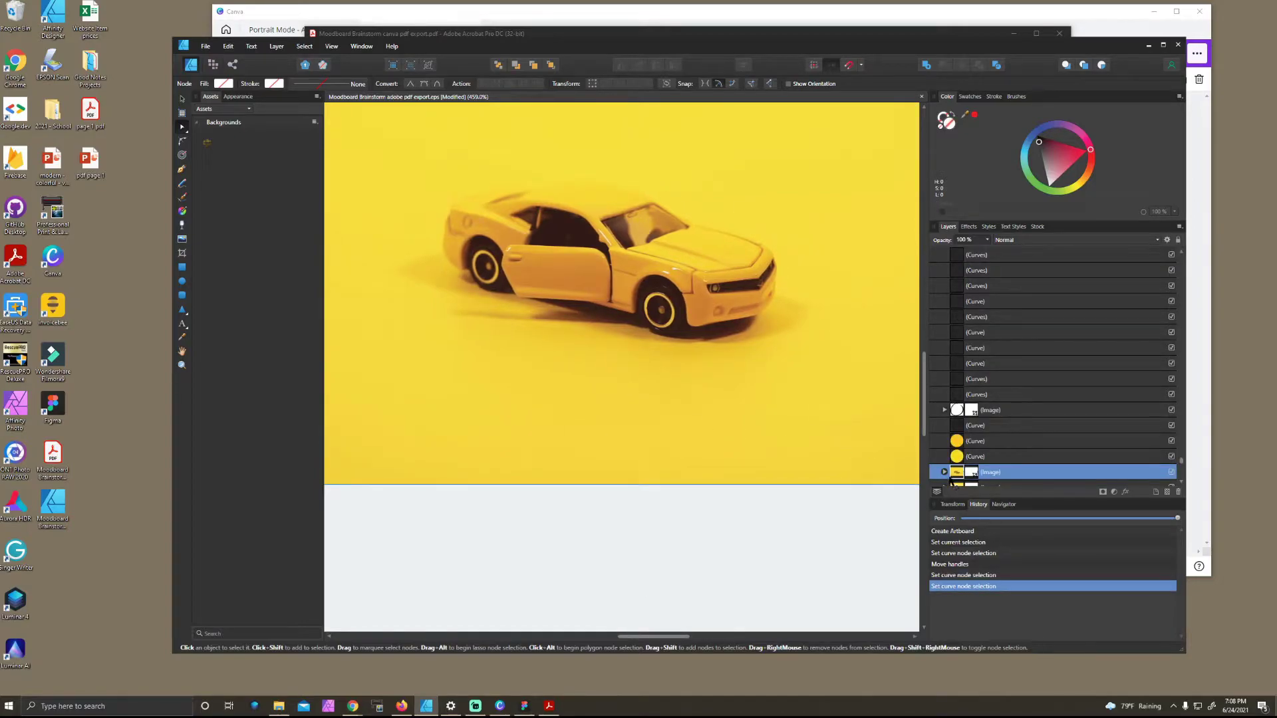
{"action": "left_click", "coordinate": [943, 471]}
{"action": "scroll", "coordinate": [957, 255], "scroll_direction": "up", "scroll_amount": 2}
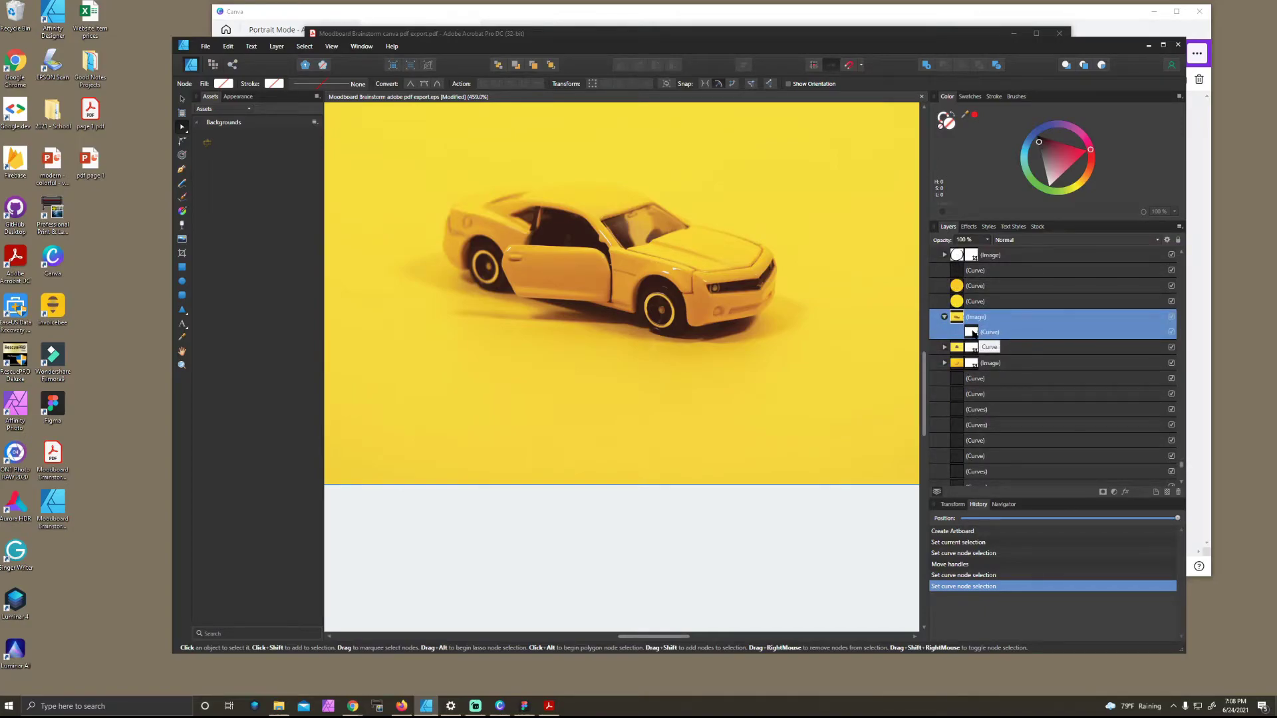
{"action": "scroll", "coordinate": [489, 320], "scroll_direction": "down", "scroll_amount": 3}
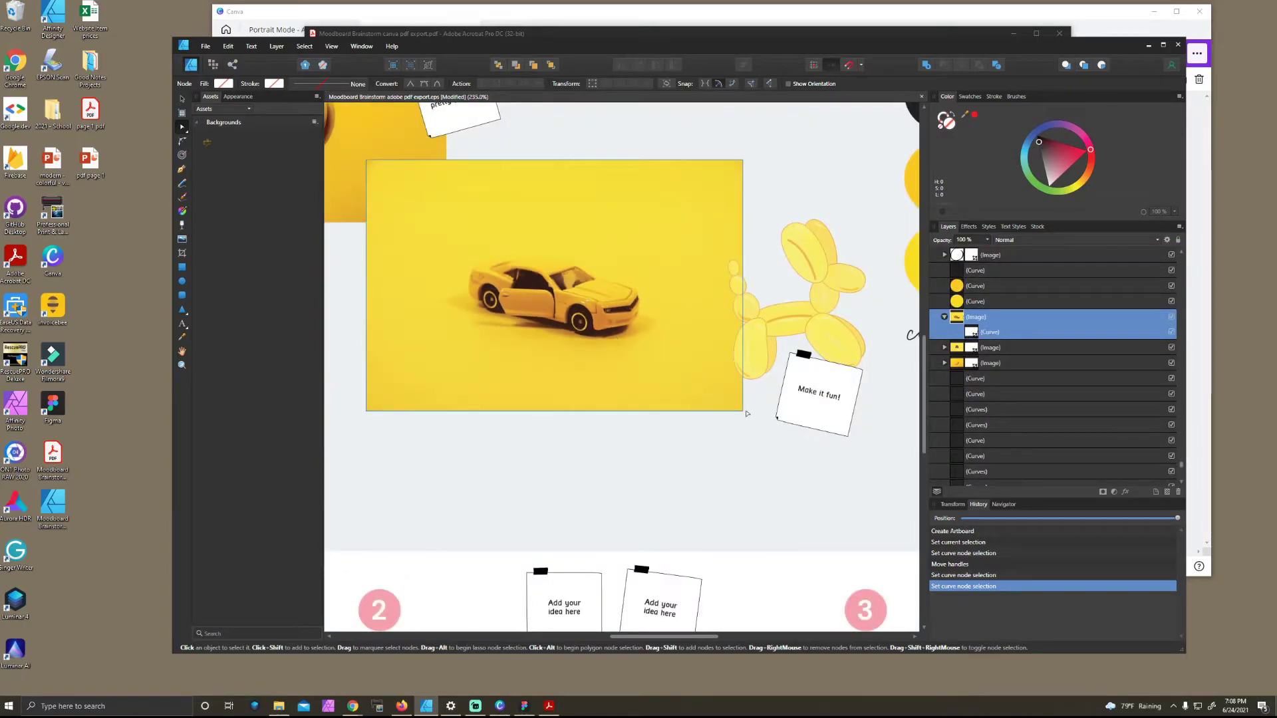
{"action": "key", "text": "v"}
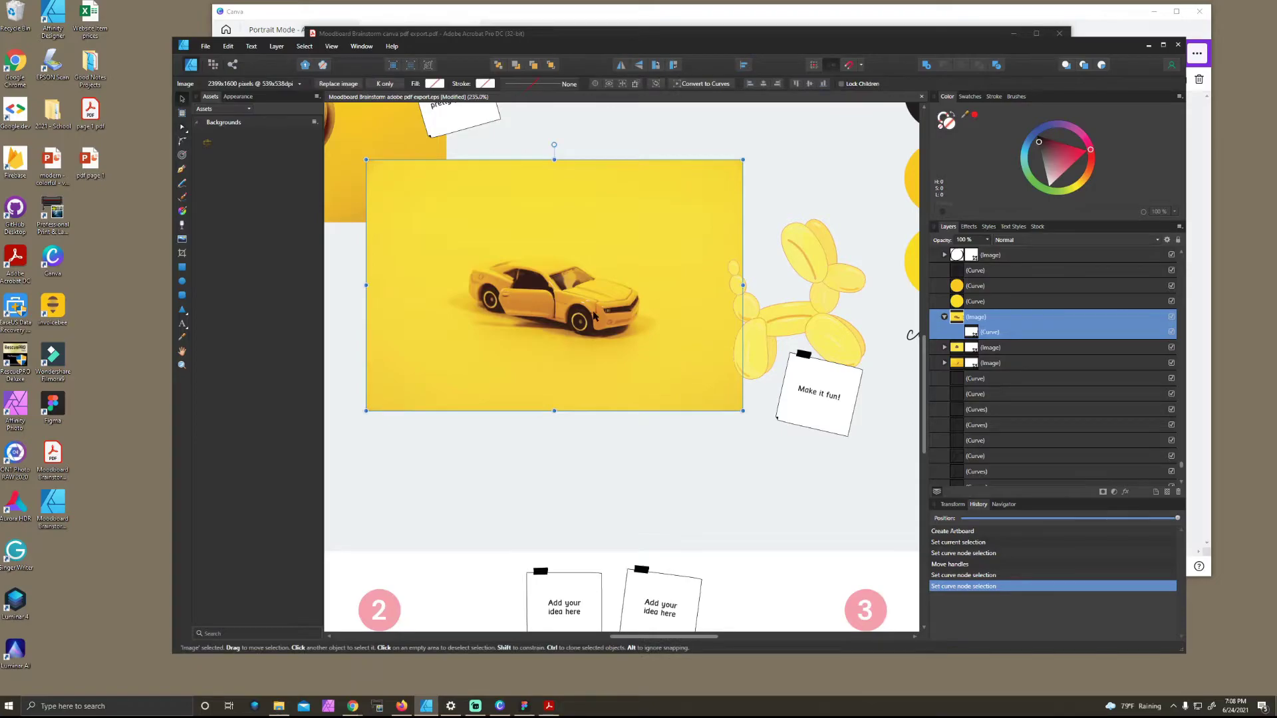
{"action": "scroll", "coordinate": [685, 635], "scroll_direction": "down", "scroll_amount": 3}
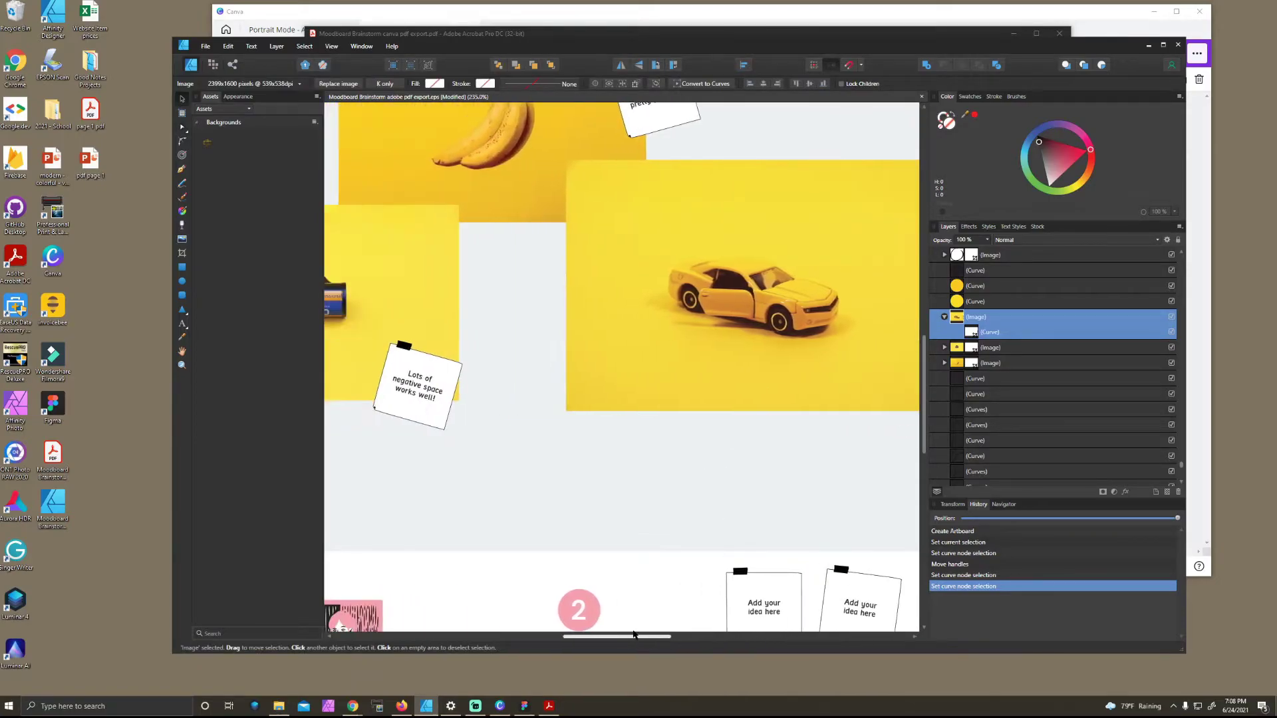
{"action": "left_click", "coordinate": [438, 335]}
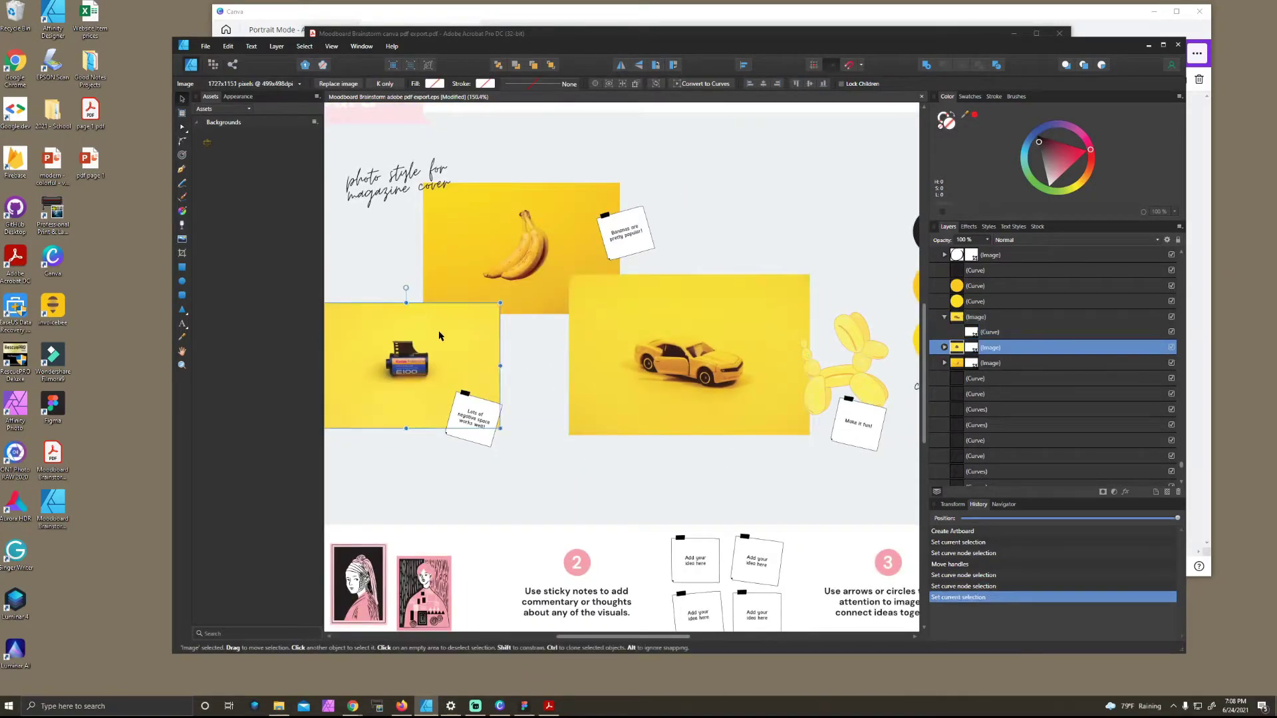
{"action": "scroll", "coordinate": [505, 465], "scroll_direction": "down", "scroll_amount": 2}
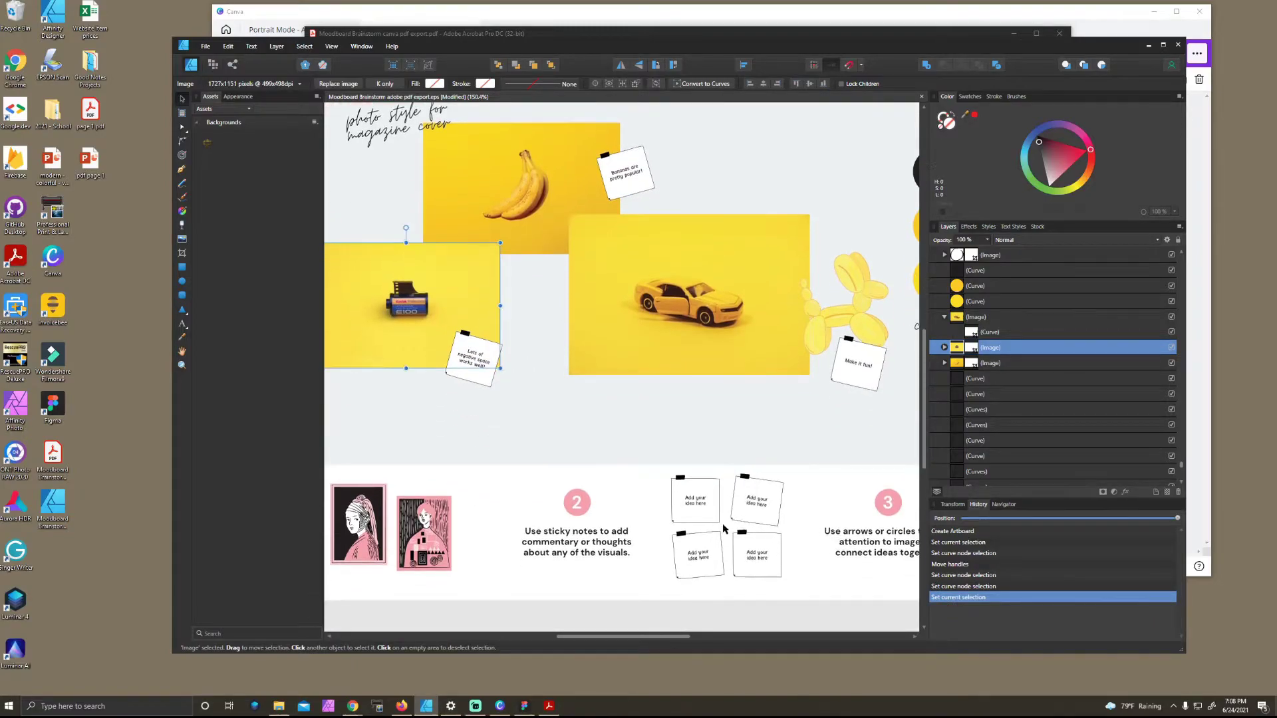
{"action": "double_click", "coordinate": [575, 501]}
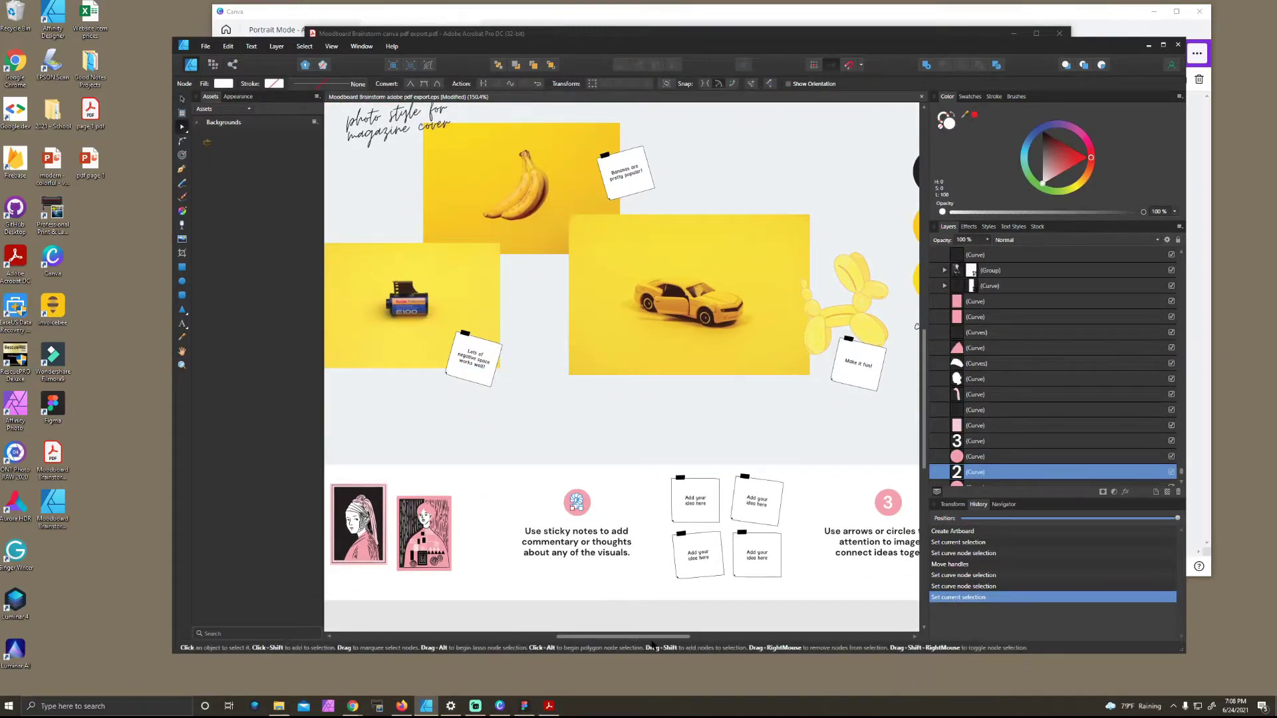
{"action": "left_click", "coordinate": [372, 117]}
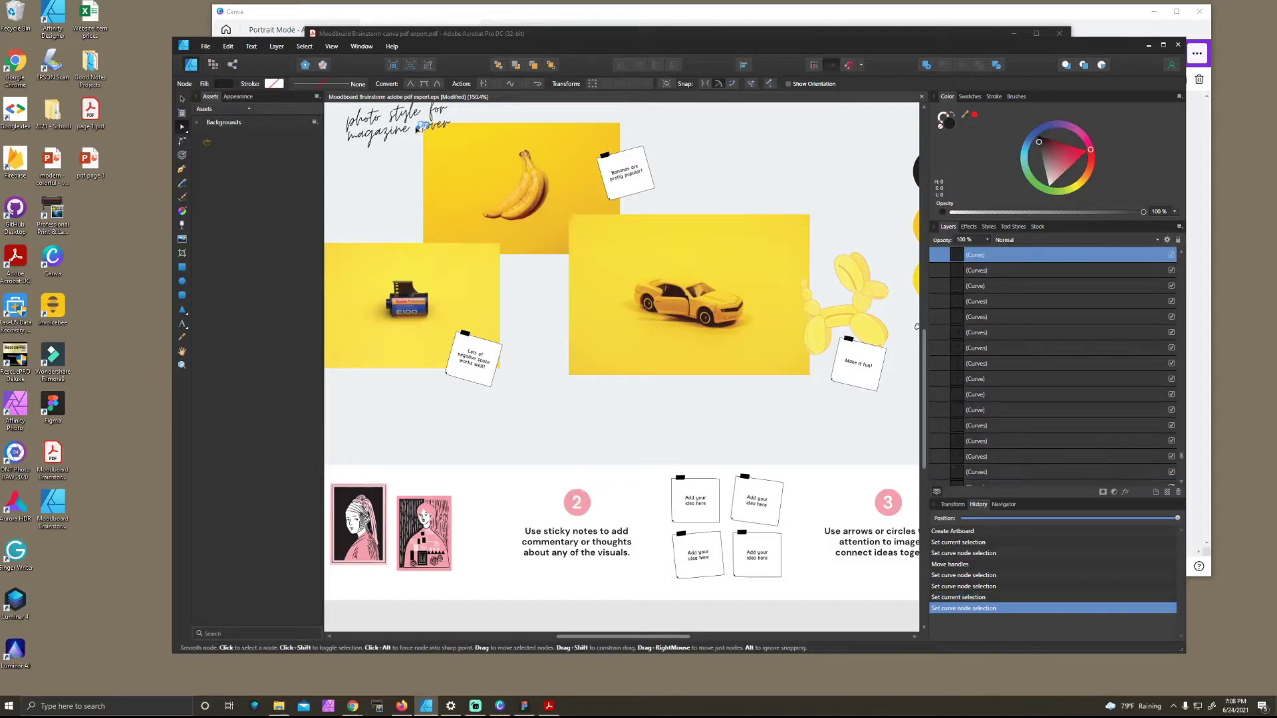
{"action": "scroll", "coordinate": [673, 338], "scroll_direction": "down", "scroll_amount": 3}
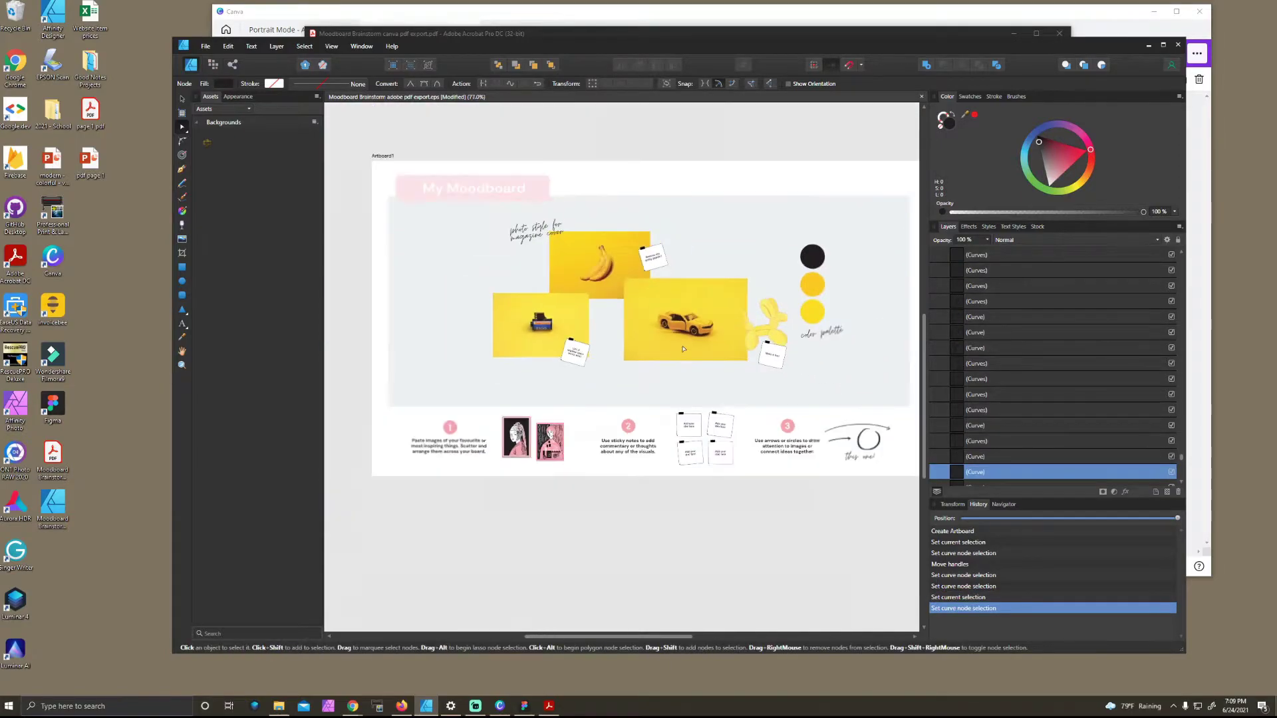
{"action": "scroll", "coordinate": [818, 402], "scroll_direction": "up", "scroll_amount": 1}
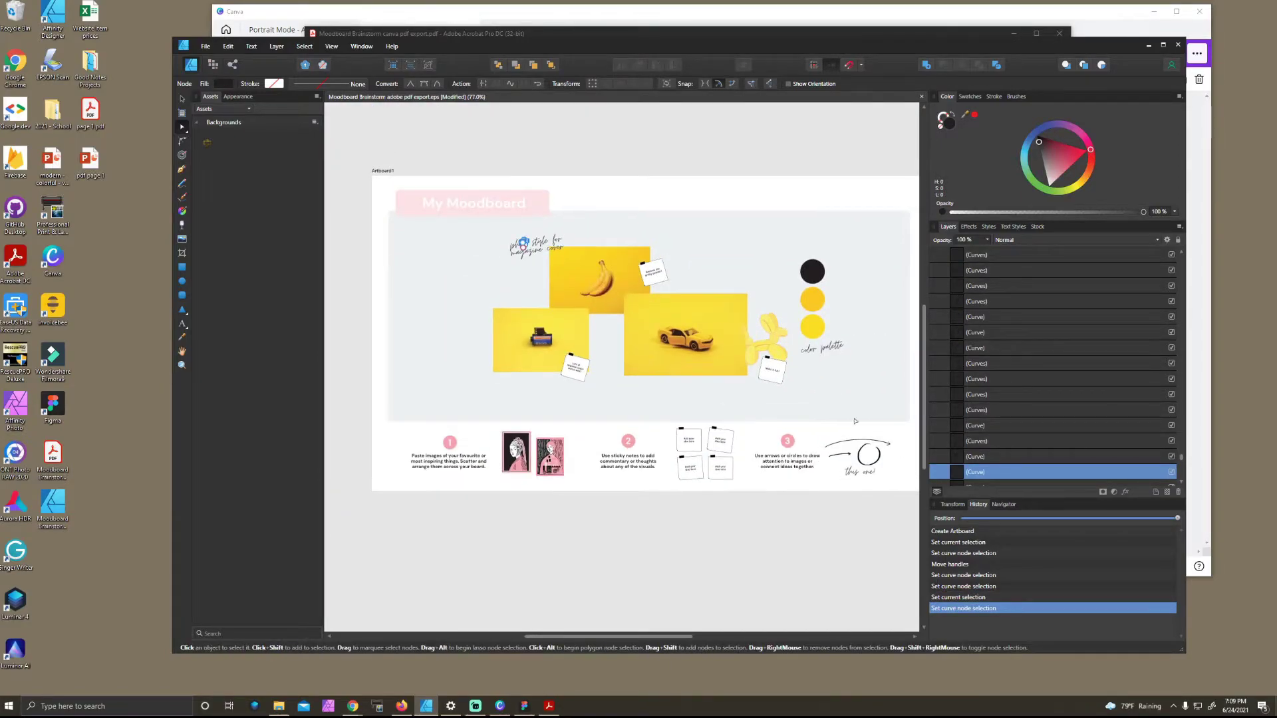
{"action": "left_click", "coordinate": [811, 270]}
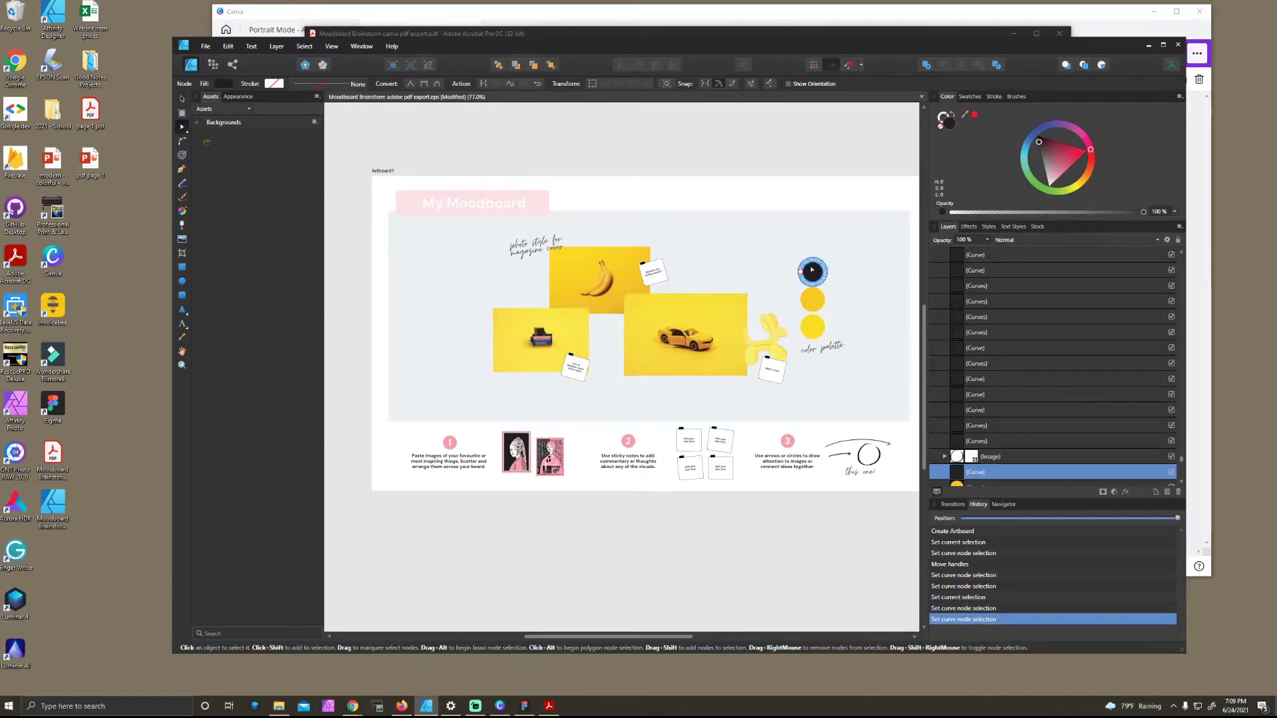
{"action": "scroll", "coordinate": [821, 273], "scroll_direction": "up", "scroll_amount": 1}
{"action": "scroll", "coordinate": [820, 272], "scroll_direction": "up", "scroll_amount": 10}
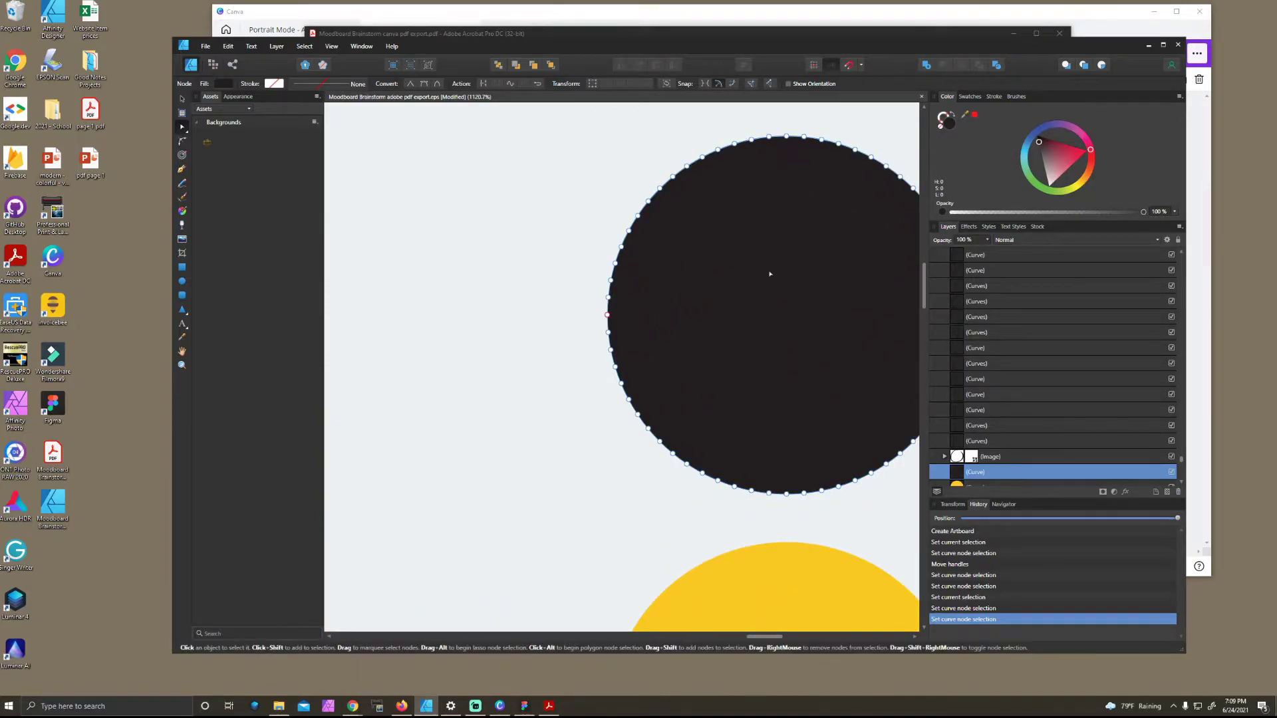
{"action": "scroll", "coordinate": [473, 293], "scroll_direction": "down", "scroll_amount": 8}
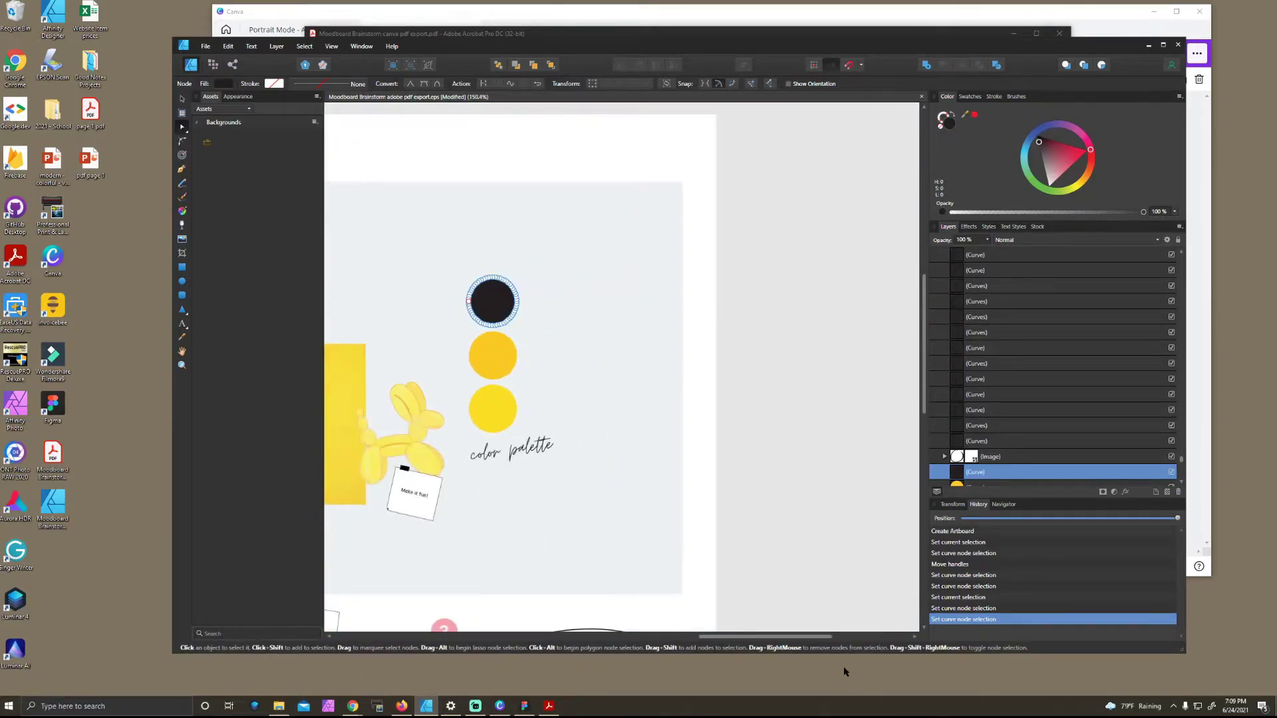
{"action": "left_click_drag", "start_coordinate": [820, 637], "coordinate": [738, 636]}
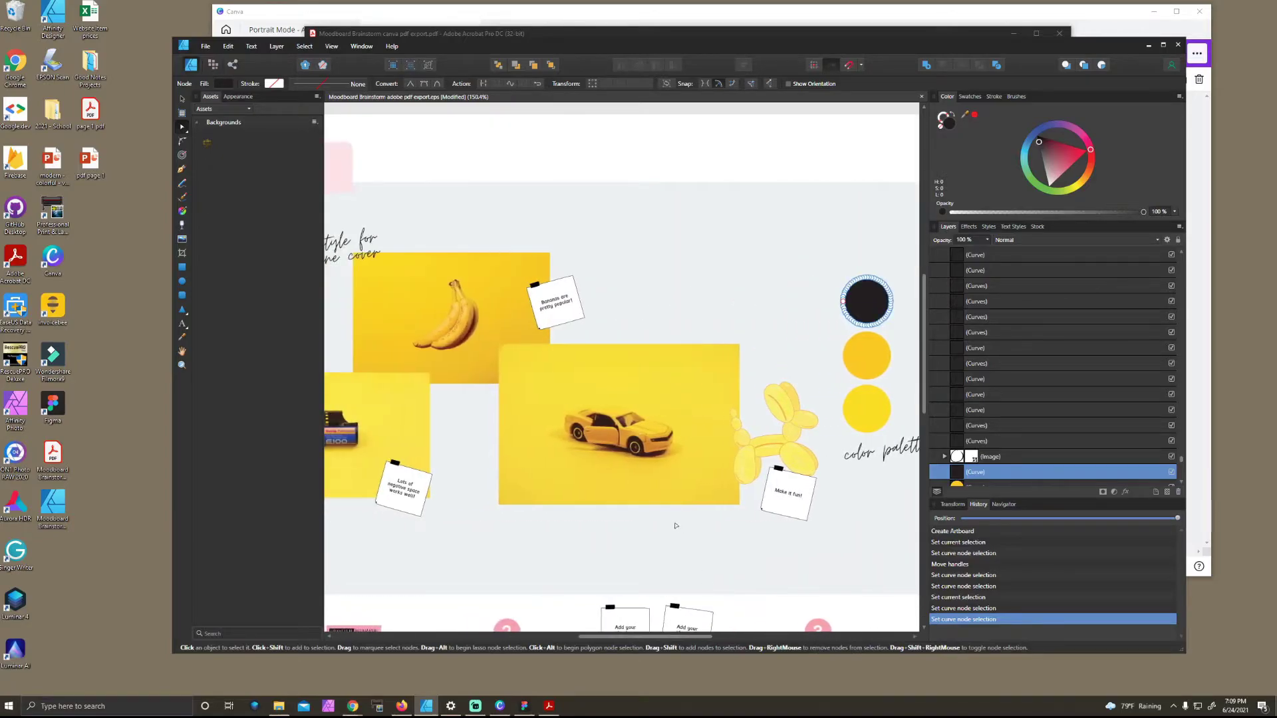
{"action": "scroll", "coordinate": [625, 518], "scroll_direction": "down", "scroll_amount": 3}
{"action": "scroll", "coordinate": [626, 518], "scroll_direction": "down", "scroll_amount": 2}
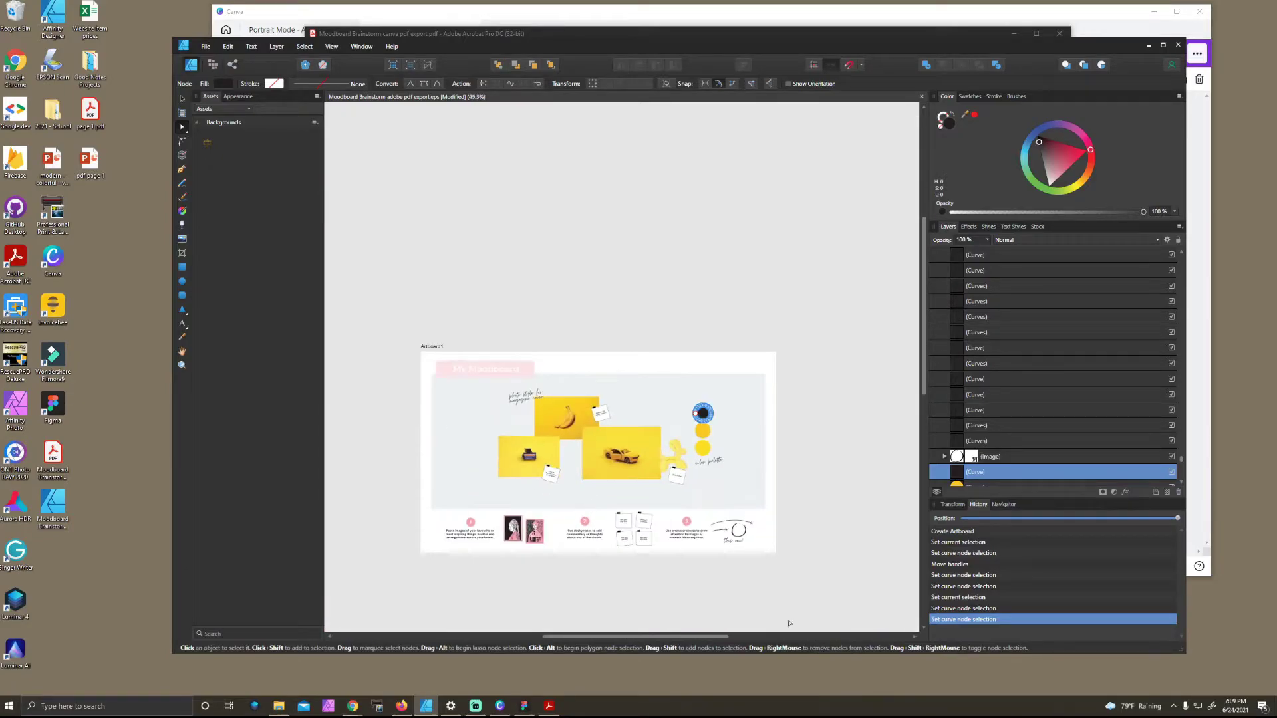
{"action": "scroll", "coordinate": [549, 437], "scroll_direction": "up", "scroll_amount": 3}
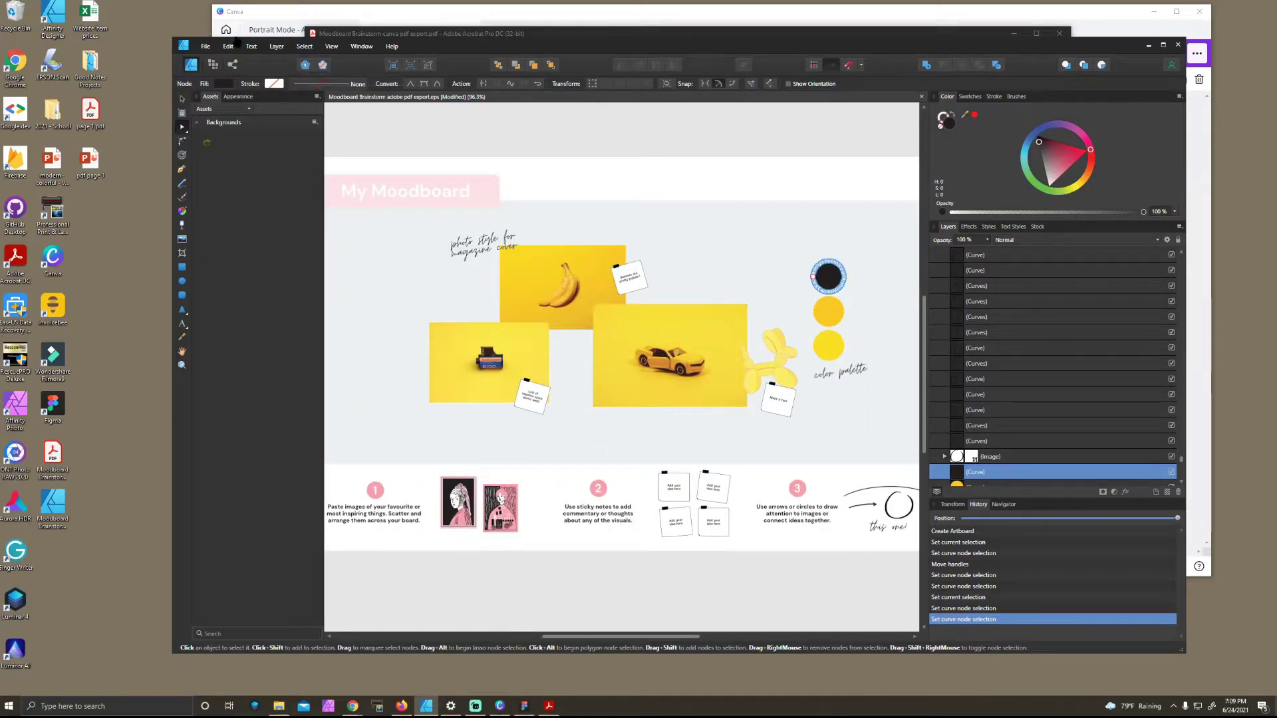
Set up an SVG export with the 'SVG (for export)' preset and 'Export text as curves' ticked
{"action": "left_click", "coordinate": [205, 46]}
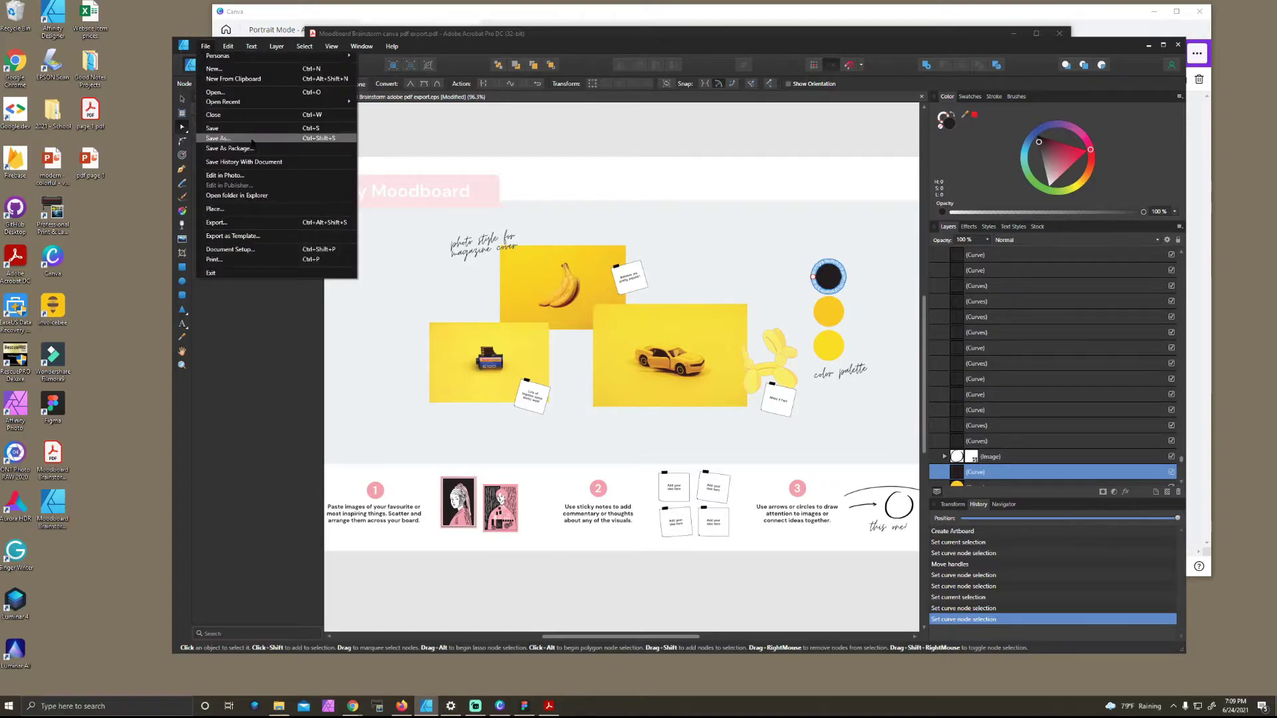
{"action": "left_click", "coordinate": [252, 222]}
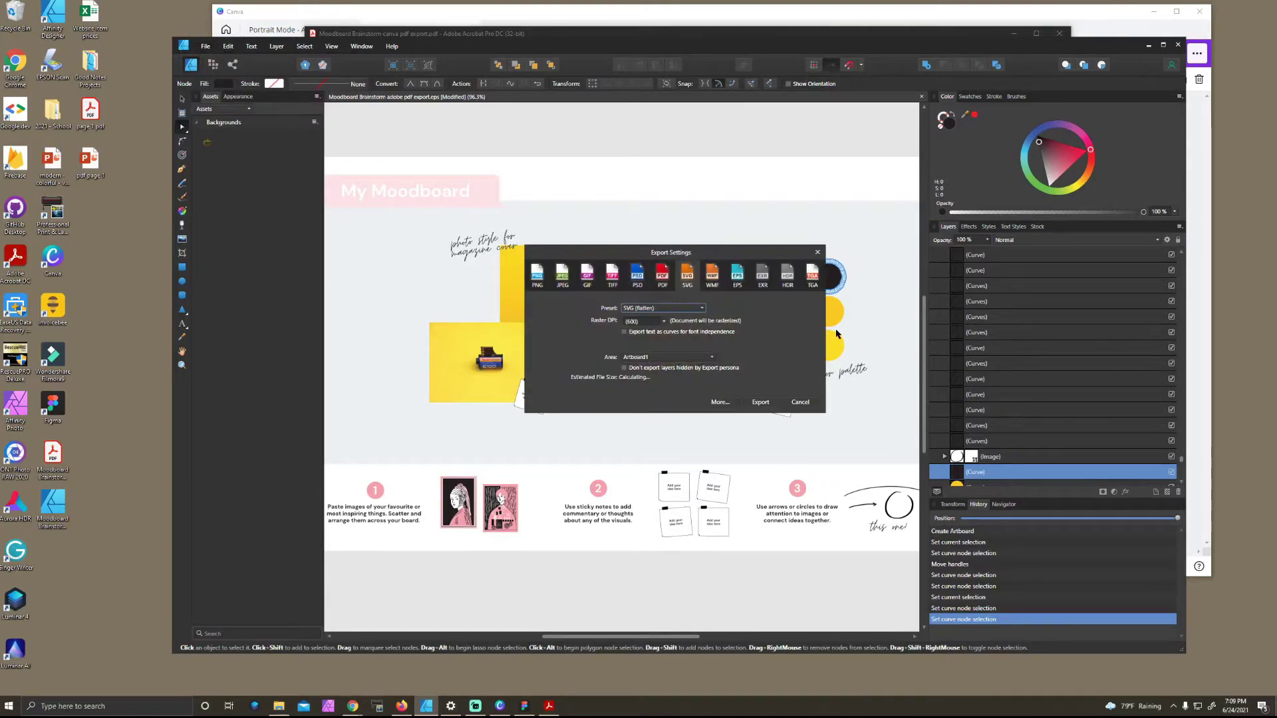
{"action": "left_click", "coordinate": [678, 309]}
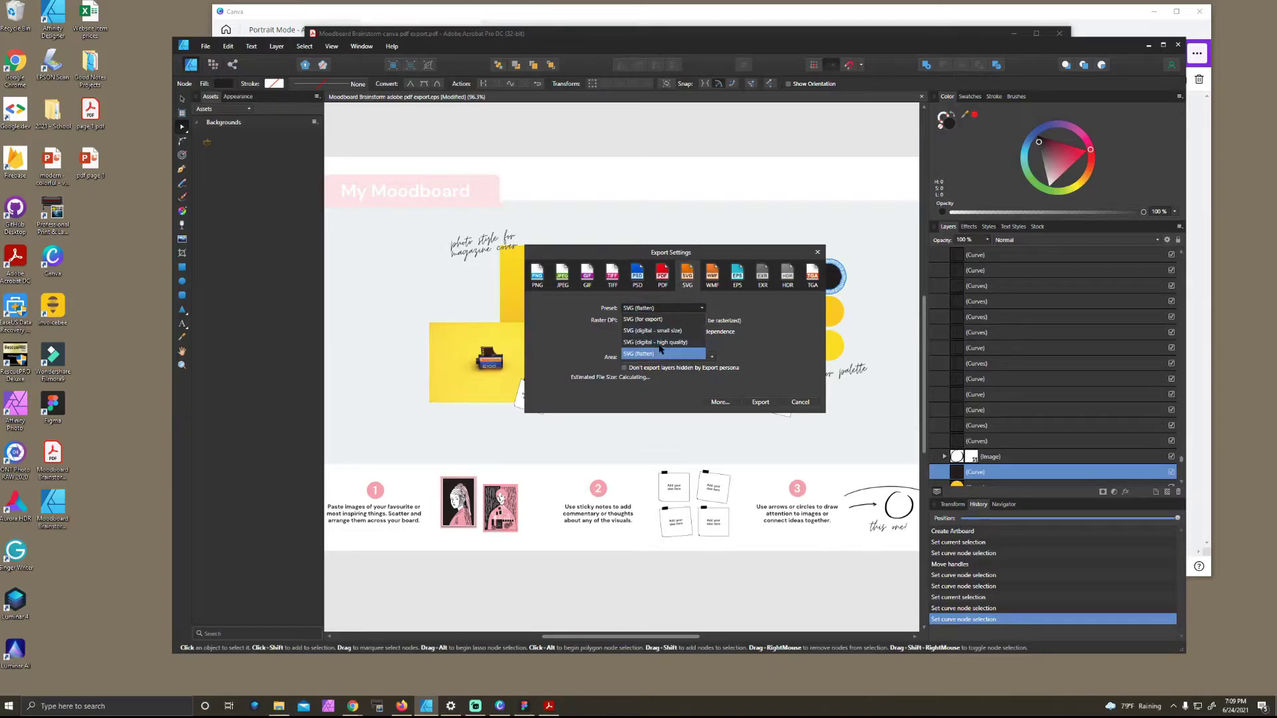
{"action": "left_click", "coordinate": [662, 322]}
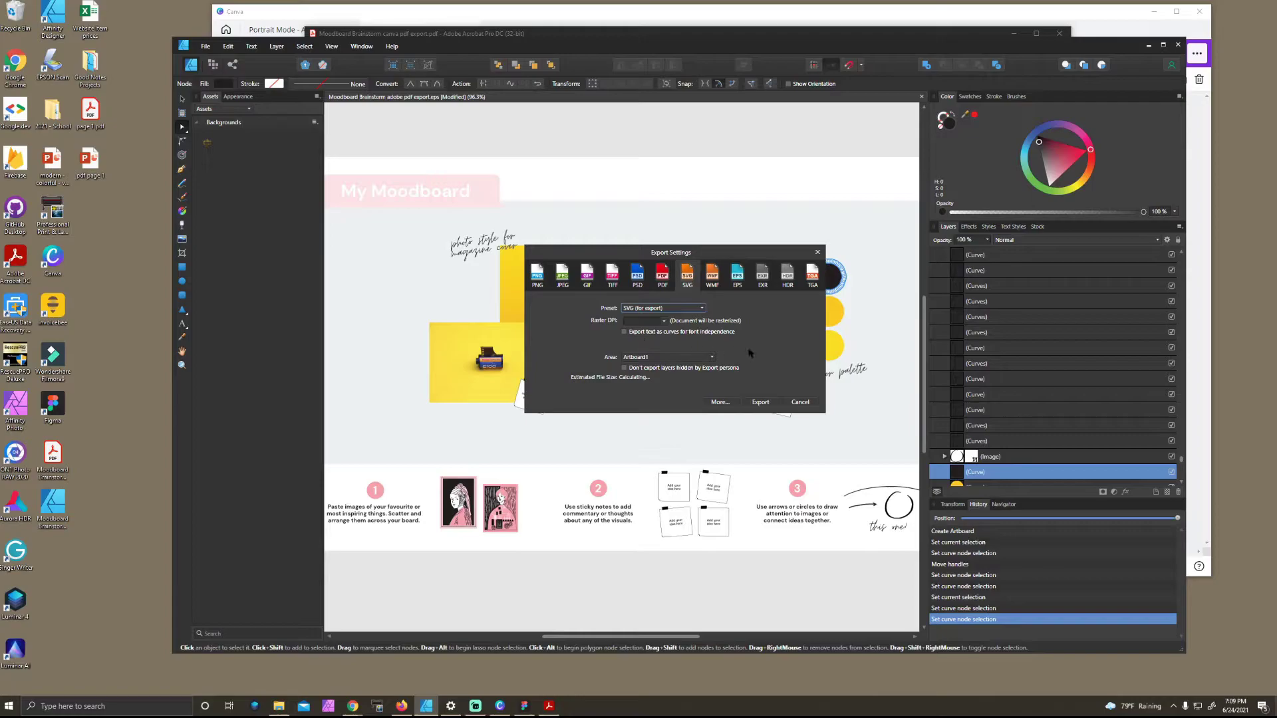
{"action": "left_click", "coordinate": [625, 332]}
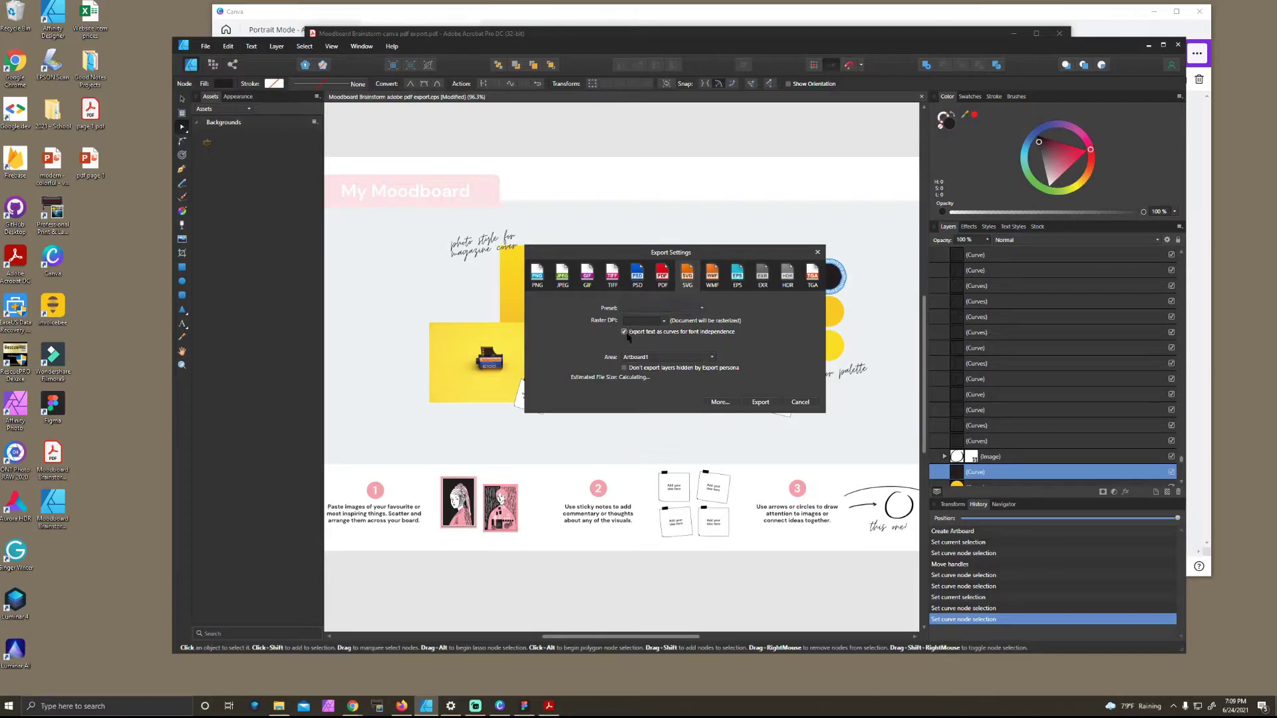
Save the SVG to the Desktop as 'Moodboard Brainstorm affinity export'
{"action": "left_click", "coordinate": [758, 403]}
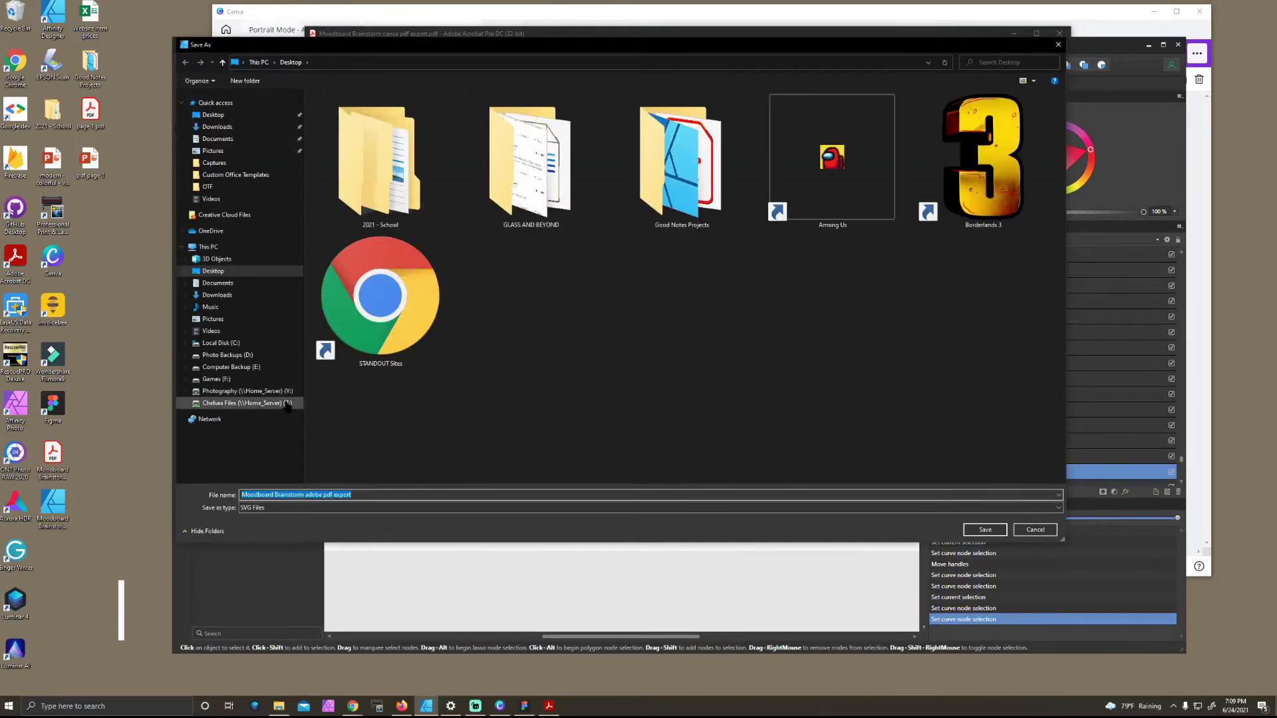
{"action": "left_click", "coordinate": [322, 494]}
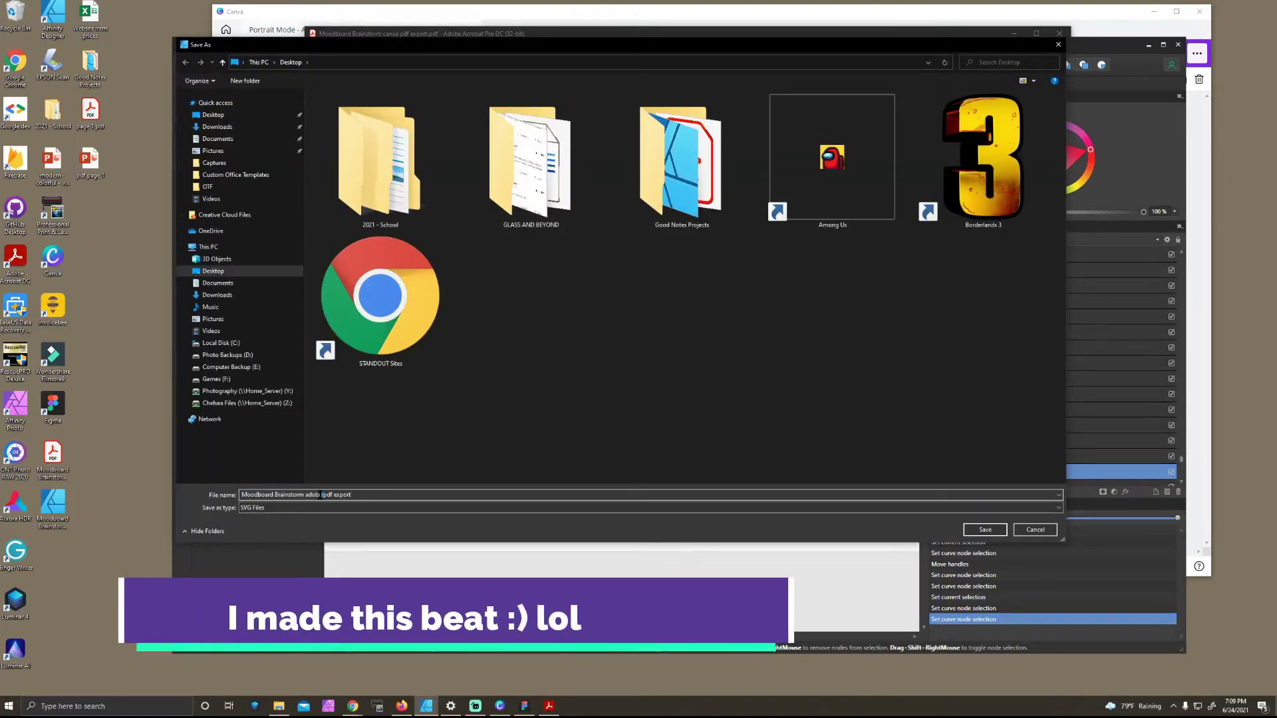
{"action": "left_click_drag", "start_coordinate": [322, 494], "coordinate": [293, 492]}
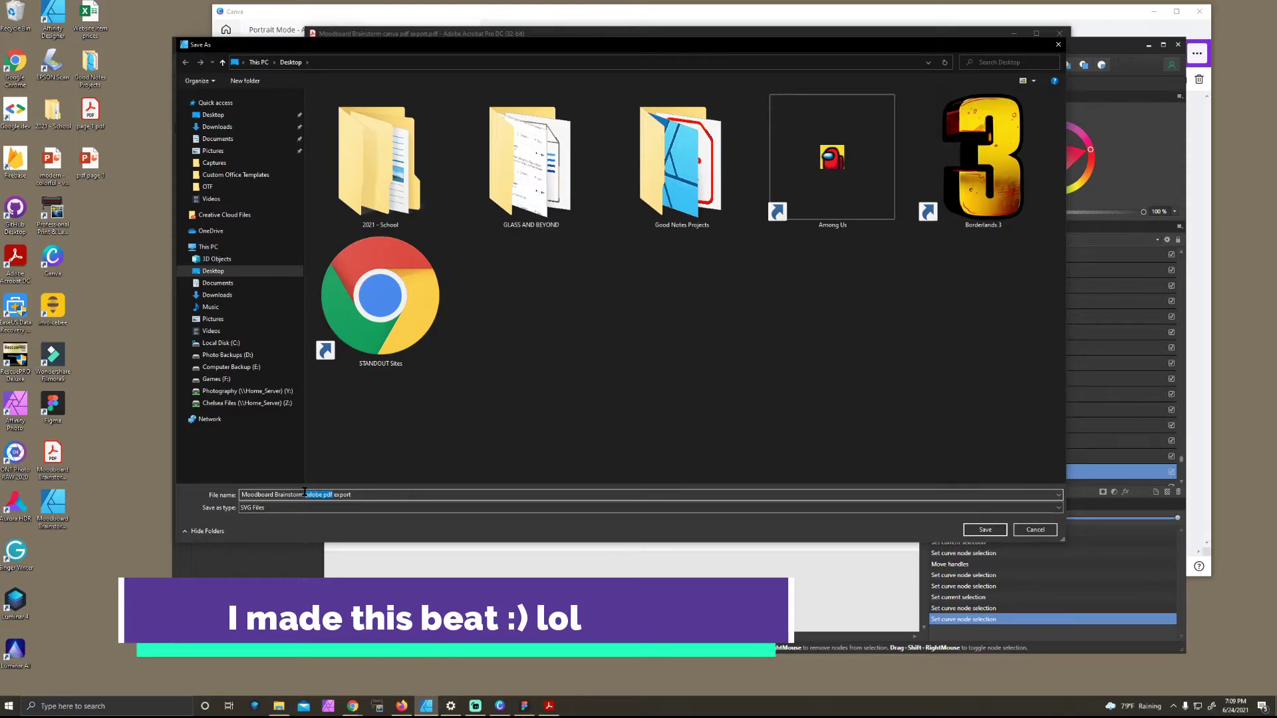
{"action": "type", "text": "a"}
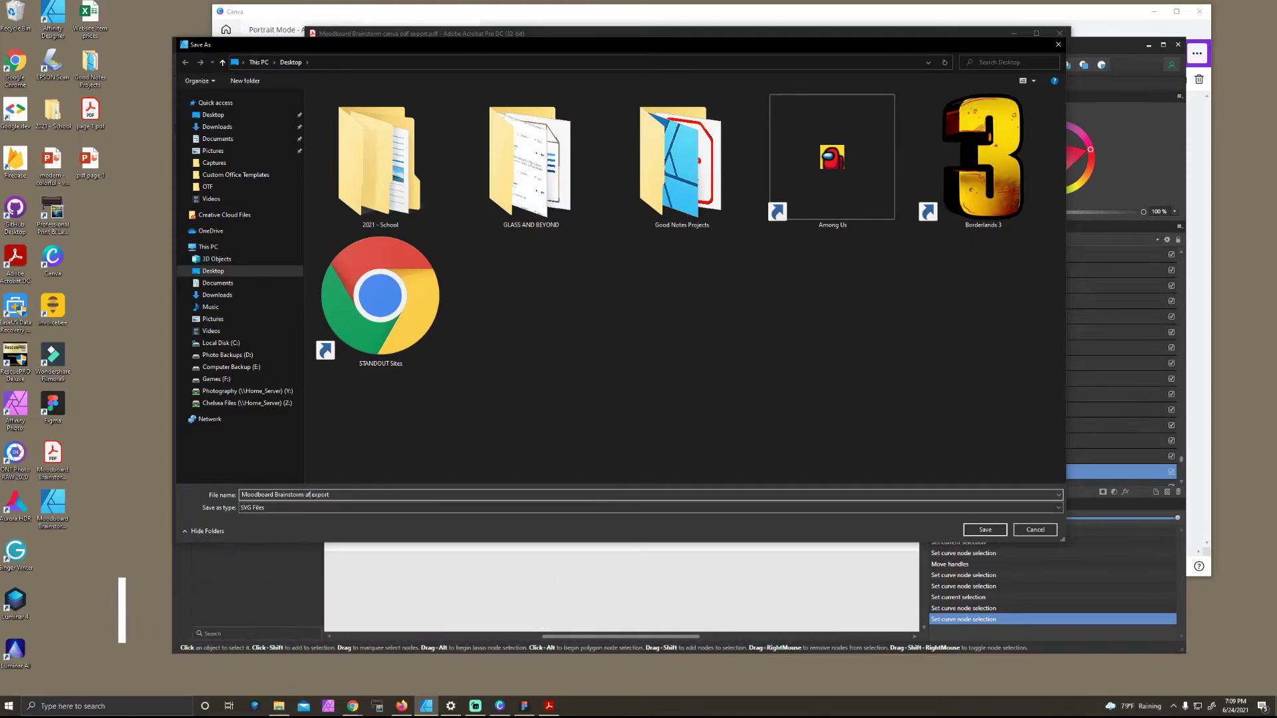
{"action": "type", "text": "ffini"}
{"action": "type", "text": "n"}
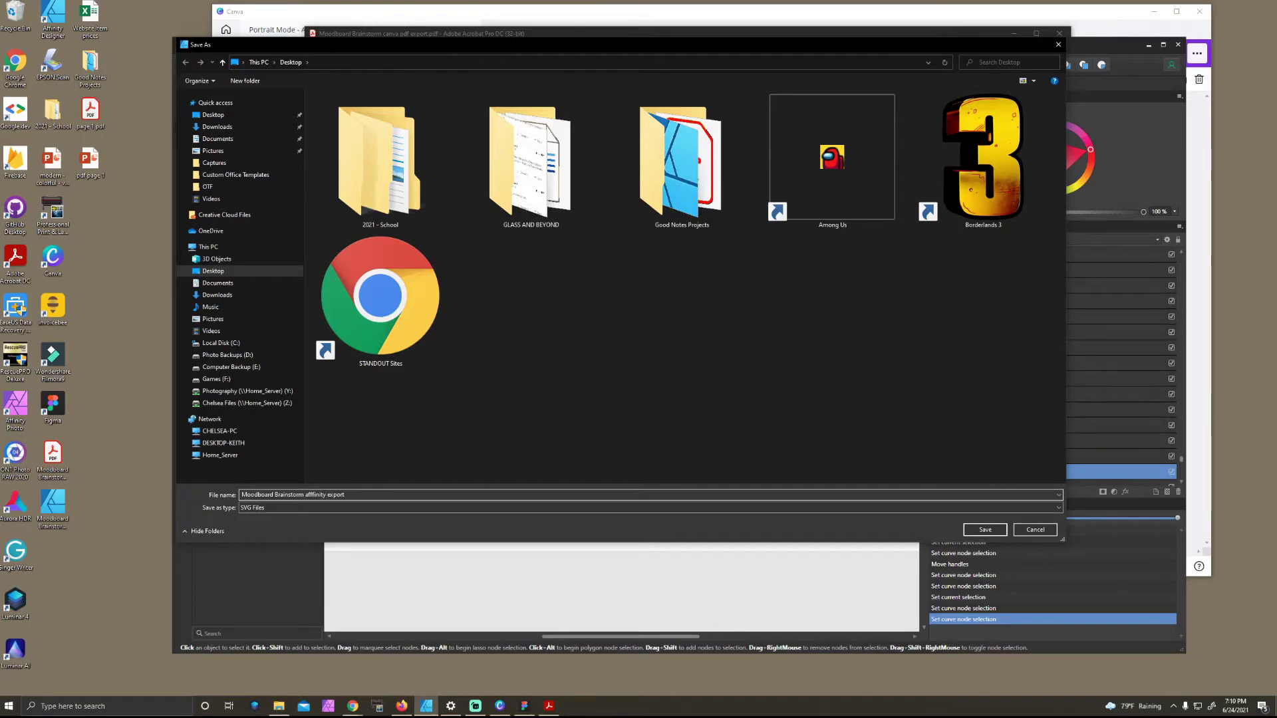
{"action": "key", "text": "Return"}
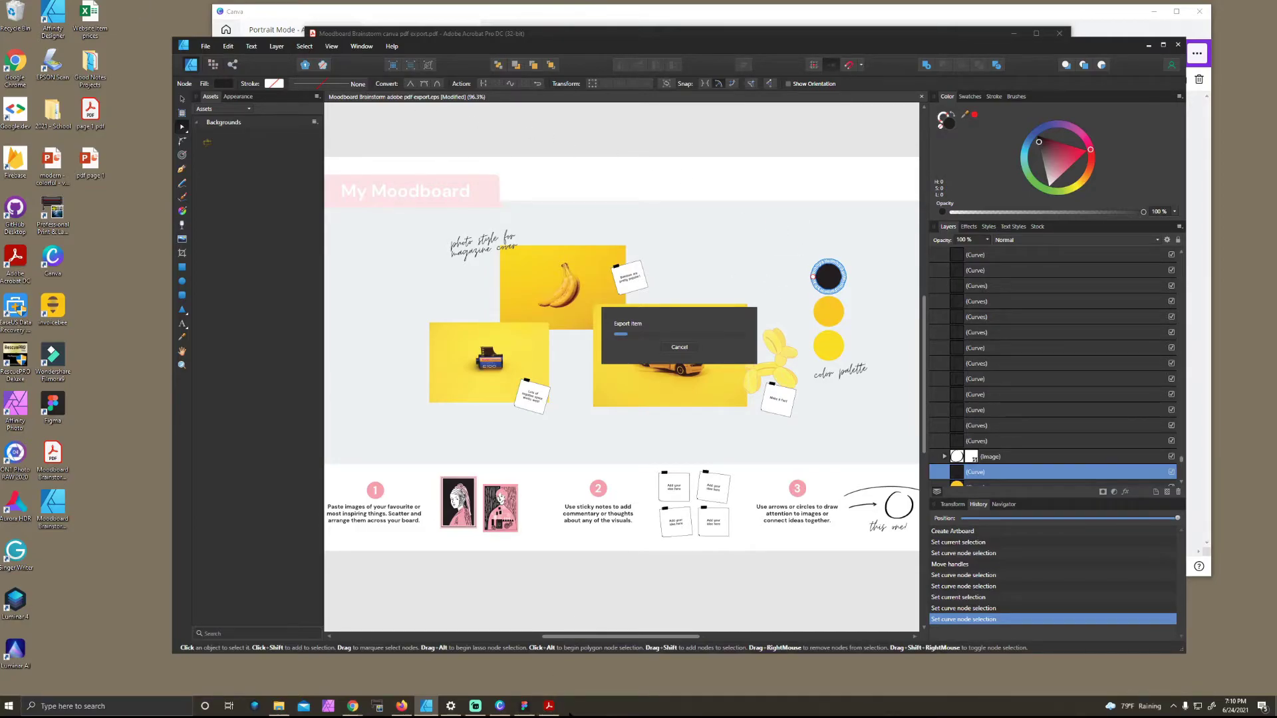
Minimize Affinity Designer, the Acrobat PDF window and the Canva editor
{"action": "mouse_move", "coordinate": [532, 706]}
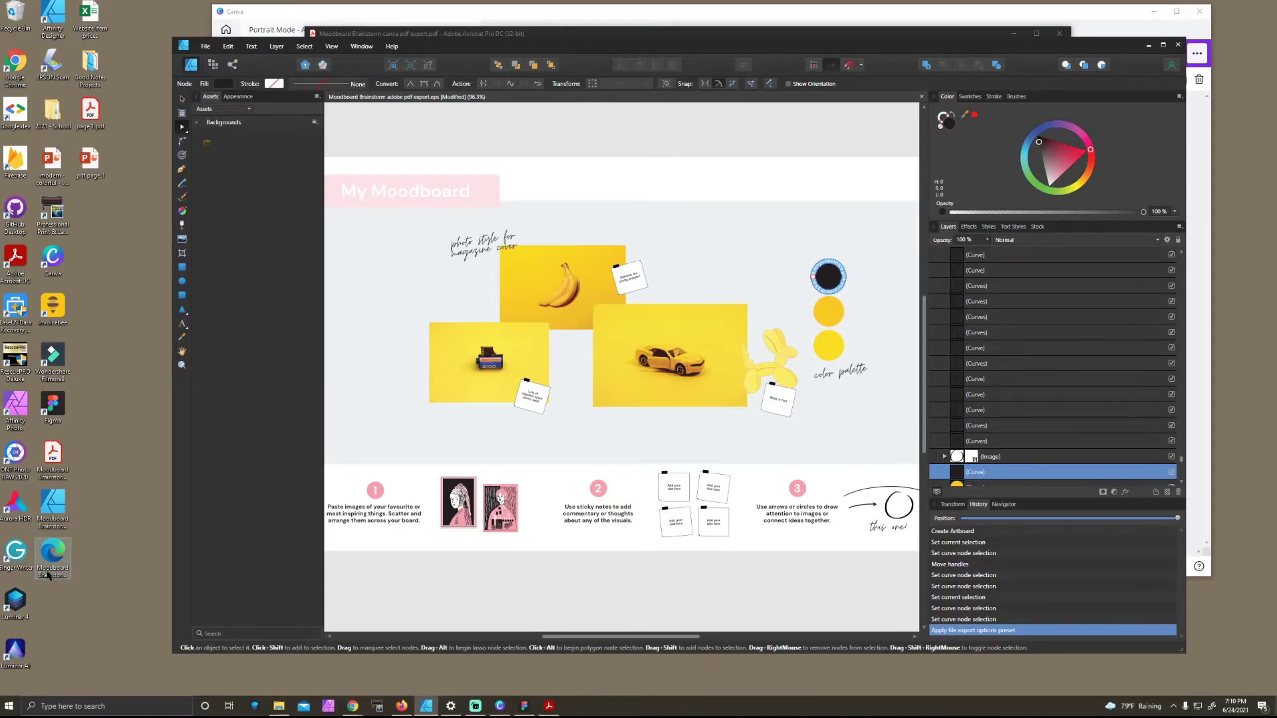
{"action": "left_click", "coordinate": [1148, 44]}
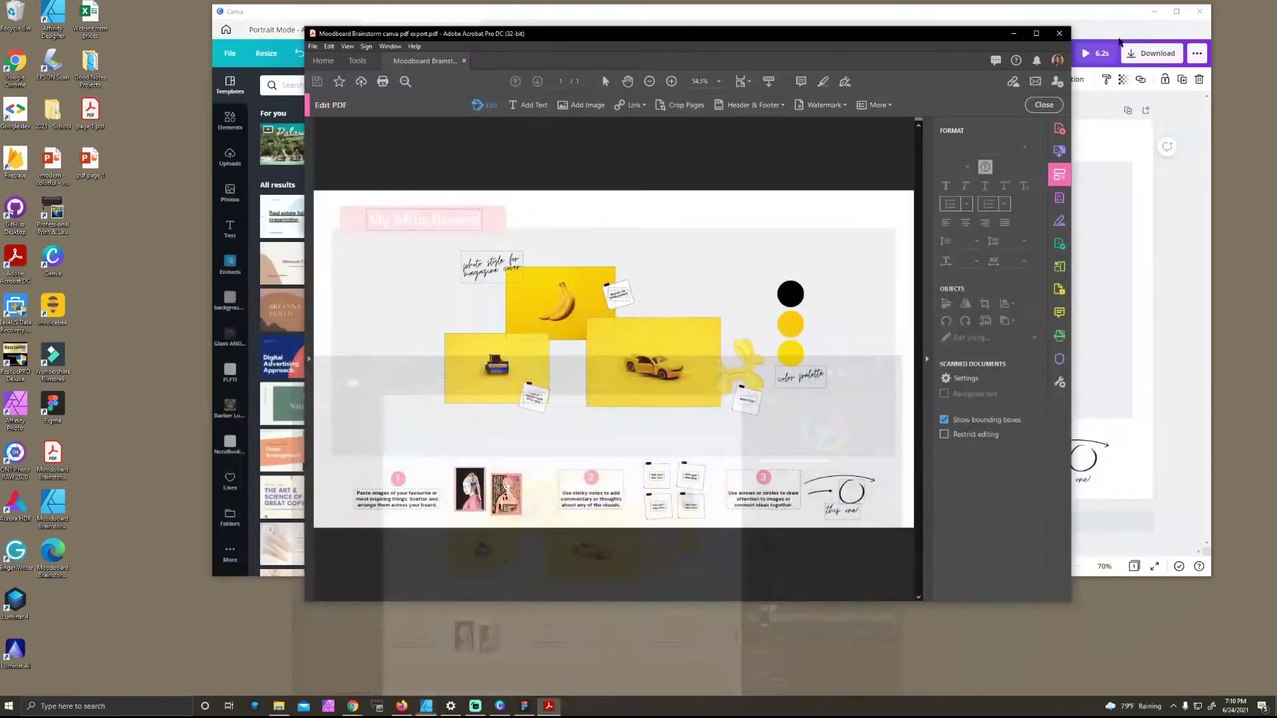
{"action": "left_click", "coordinate": [1012, 33]}
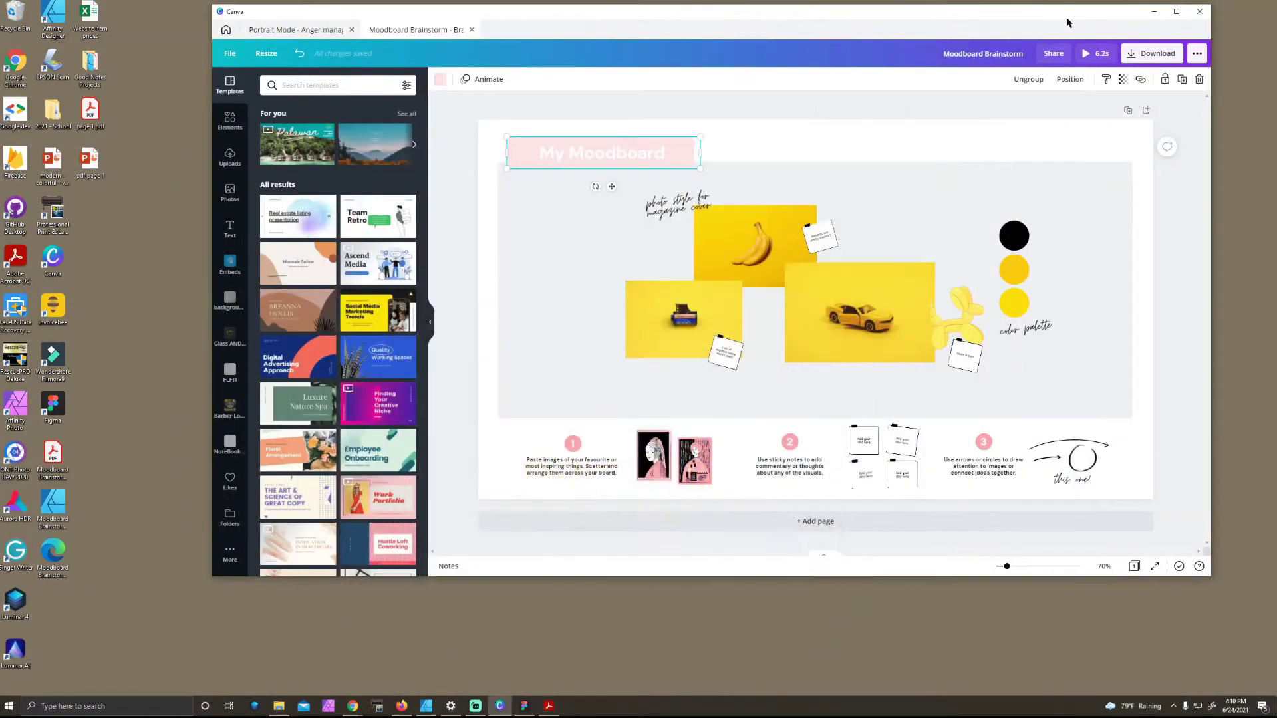
{"action": "left_click", "coordinate": [1154, 11]}
Add a new page in Figma and drag the Moodboard Brainstorm SVG from the desktop onto it
{"action": "left_click", "coordinate": [524, 706]}
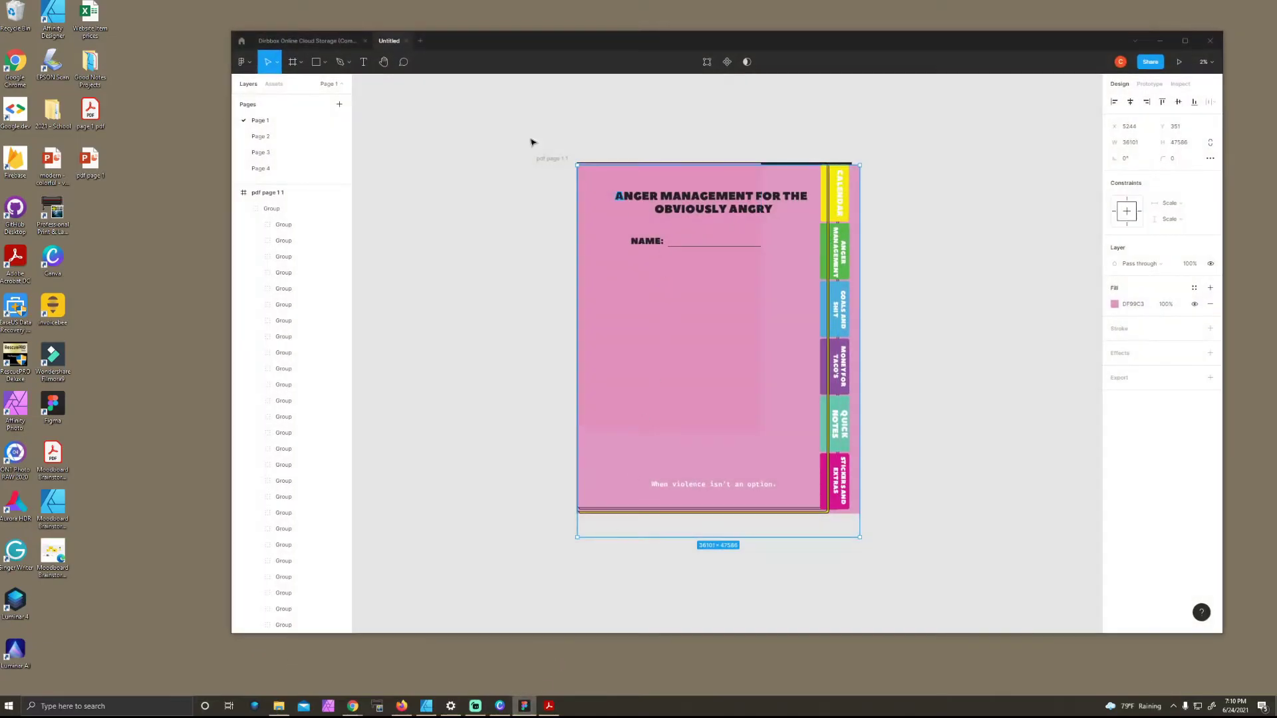
{"action": "left_click", "coordinate": [237, 192]}
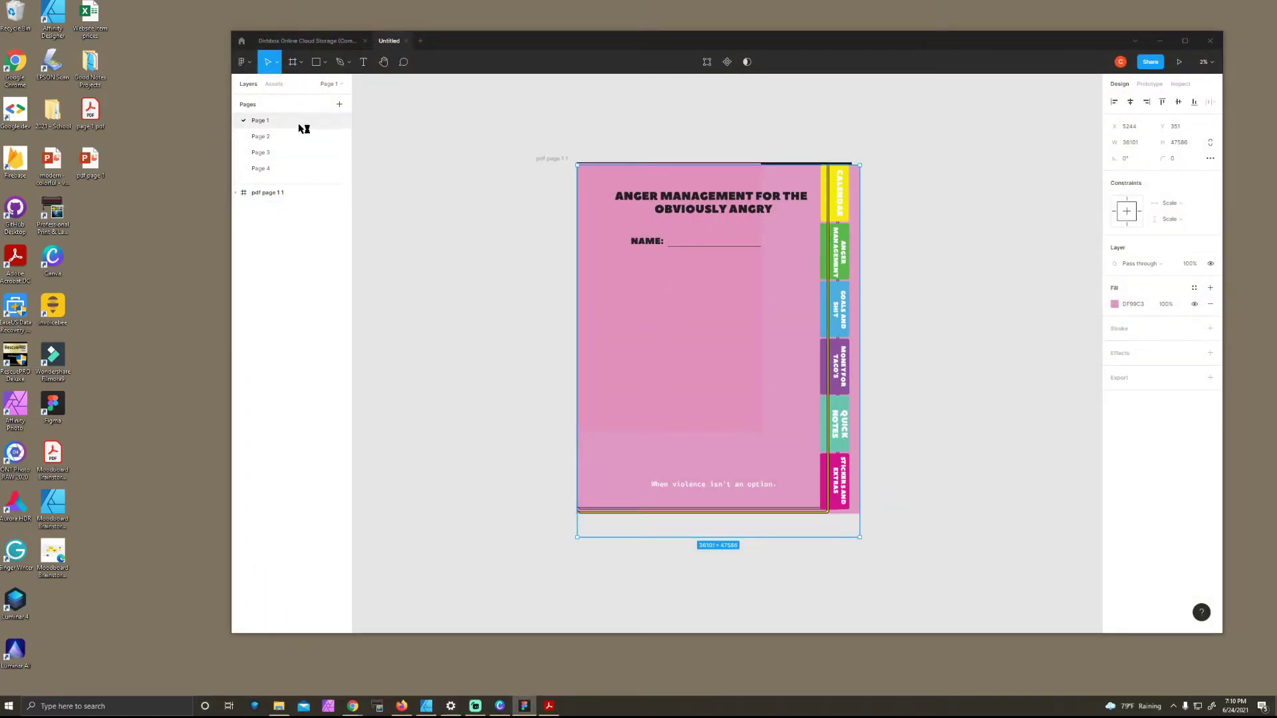
{"action": "left_click", "coordinate": [339, 105]}
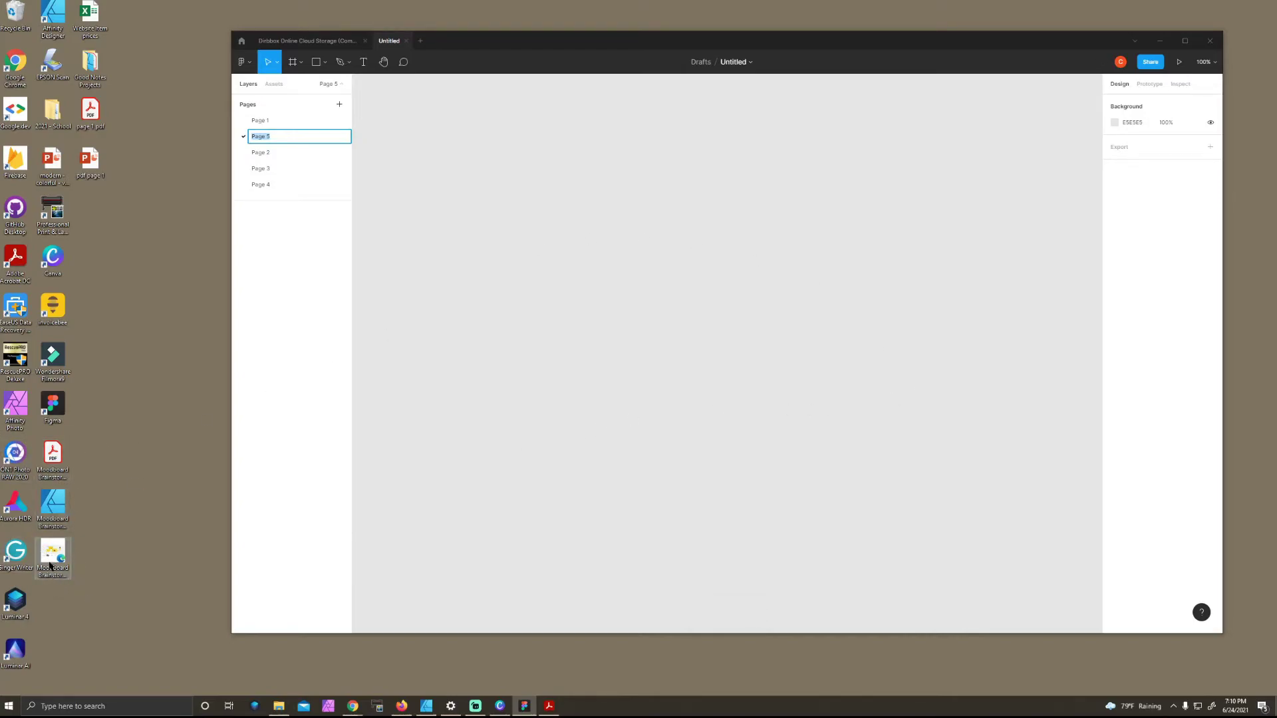
{"action": "left_click_drag", "start_coordinate": [50, 565], "coordinate": [619, 286]}
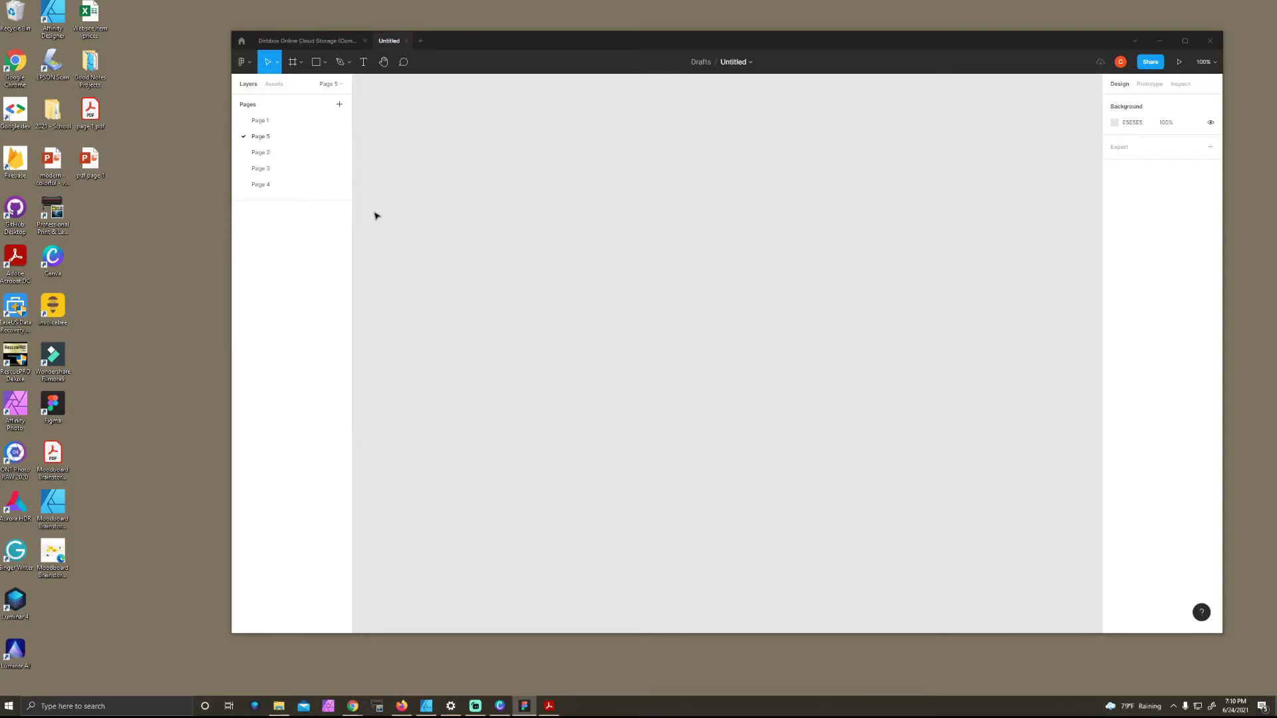
{"action": "left_click_drag", "start_coordinate": [54, 557], "coordinate": [492, 331]}
Resize the imported moodboard frame to W 2000 and H 1000 in the Design panel
{"action": "left_click", "coordinate": [286, 210]}
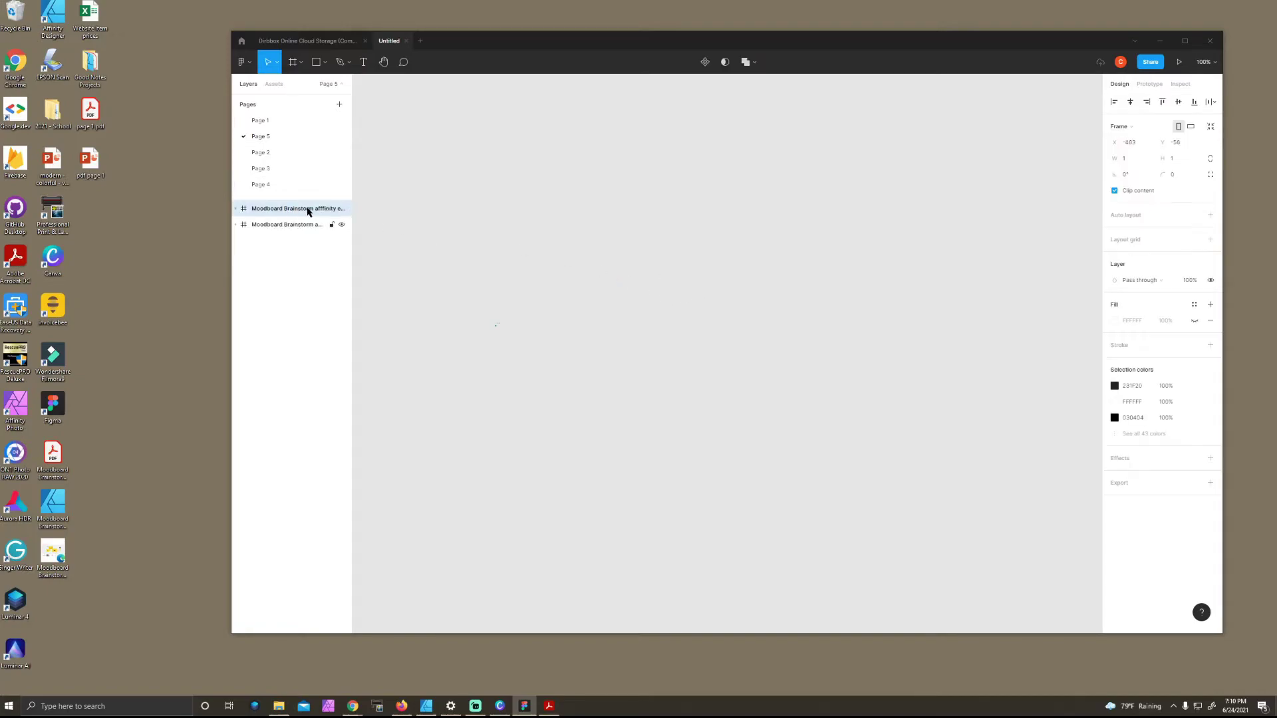
{"action": "left_click", "coordinate": [1127, 158]}
{"action": "key", "text": "ctrl+d"}
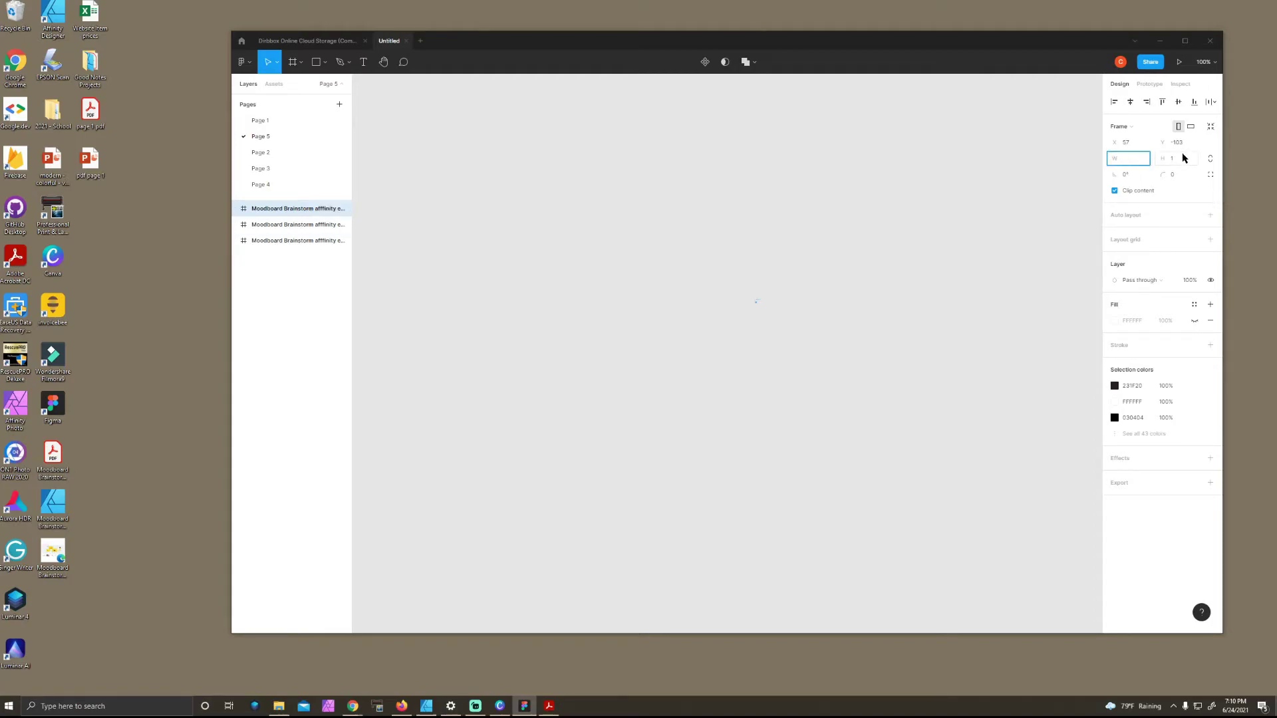
{"action": "type", "text": "1000"}
{"action": "key", "text": "Tab"}
{"action": "key", "text": "Return"}
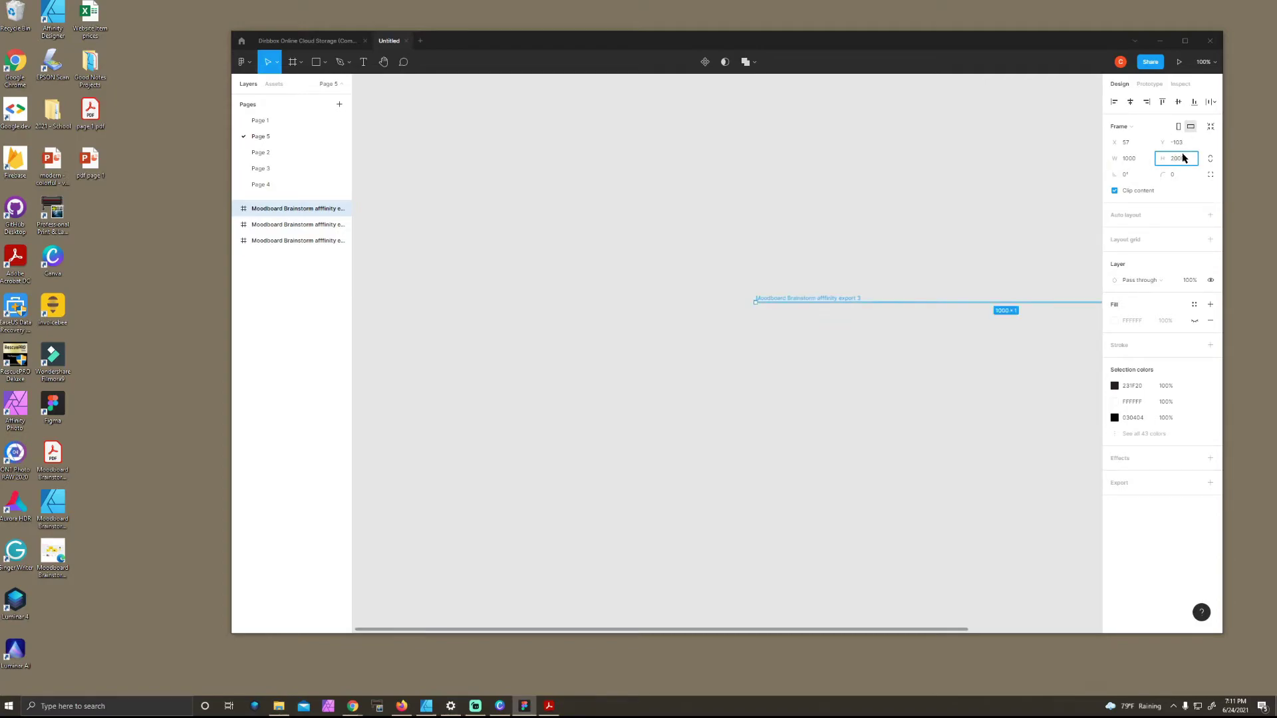
{"action": "key", "text": "Return"}
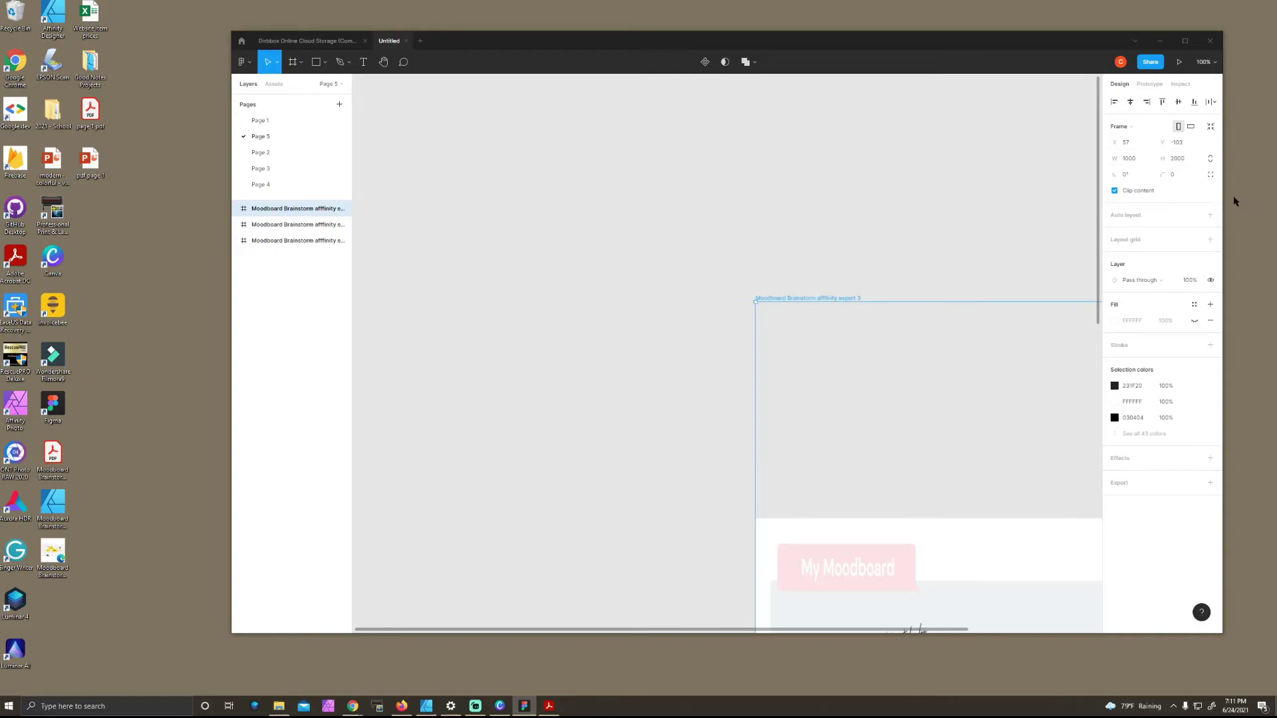
{"action": "left_click", "coordinate": [1142, 162]}
{"action": "type", "text": "2"}
{"action": "key", "text": "Tab"}
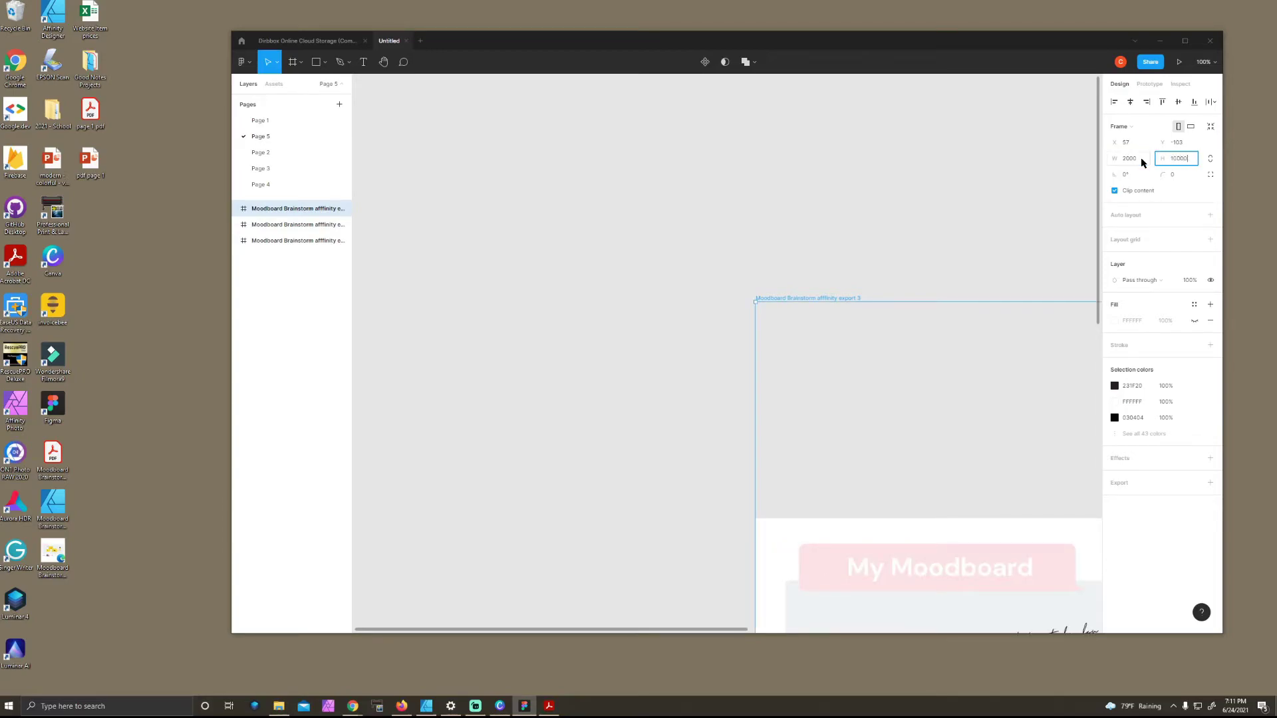
{"action": "key", "text": "Return"}
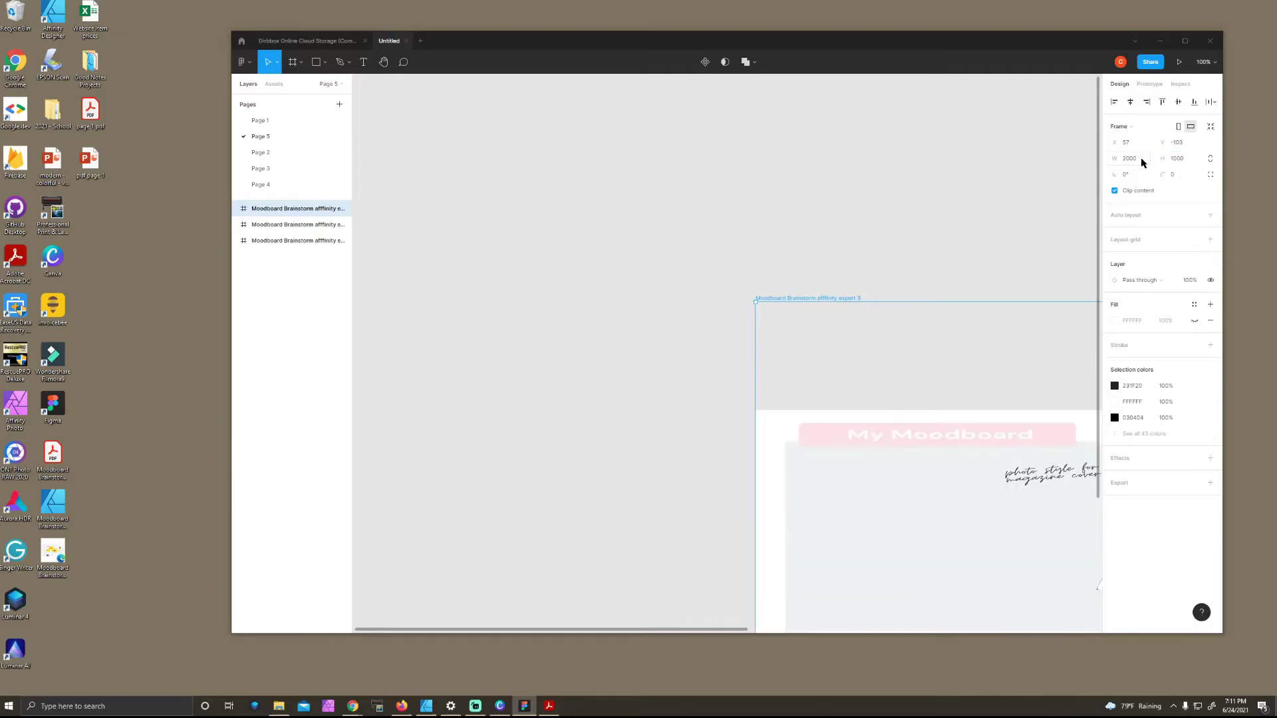
Change the frame height to 2000 and zoom out to see the whole 2000 × 2000 board
{"action": "left_click_drag", "start_coordinate": [681, 630], "coordinate": [866, 630]}
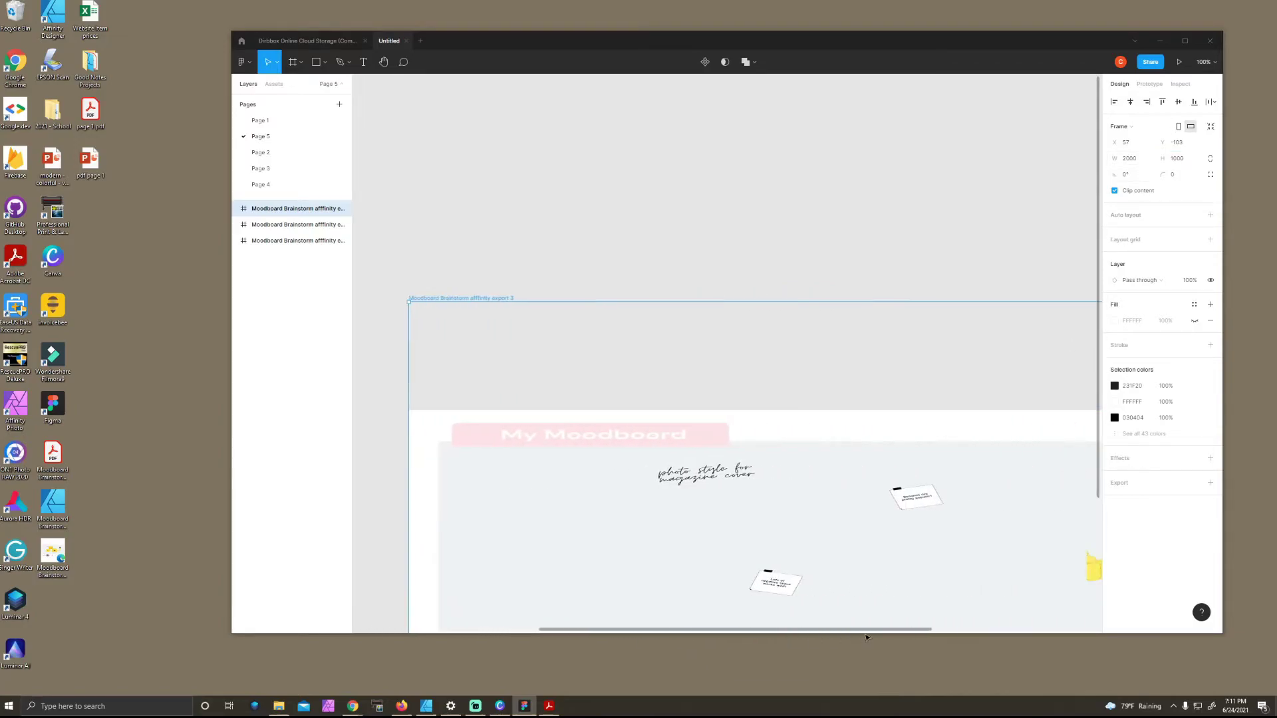
{"action": "scroll", "coordinate": [860, 522], "scroll_direction": "down", "scroll_amount": 4}
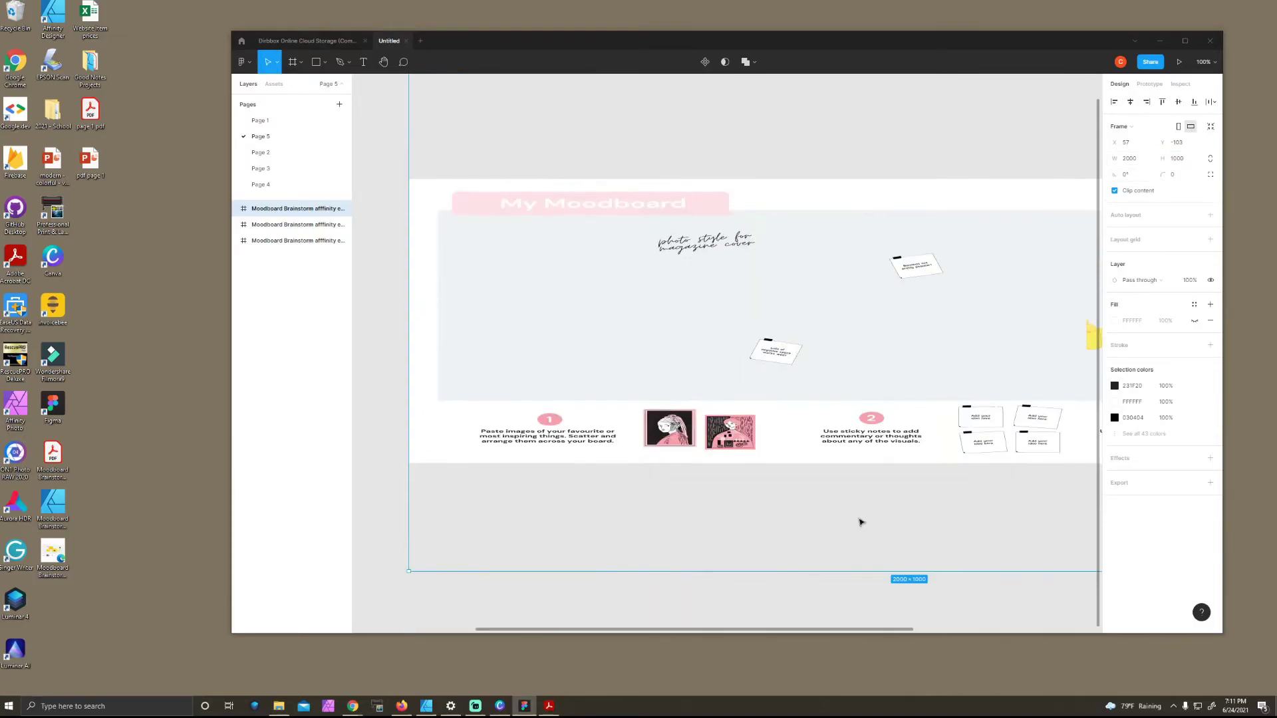
{"action": "left_click", "coordinate": [1181, 157]}
{"action": "key", "text": "Return"}
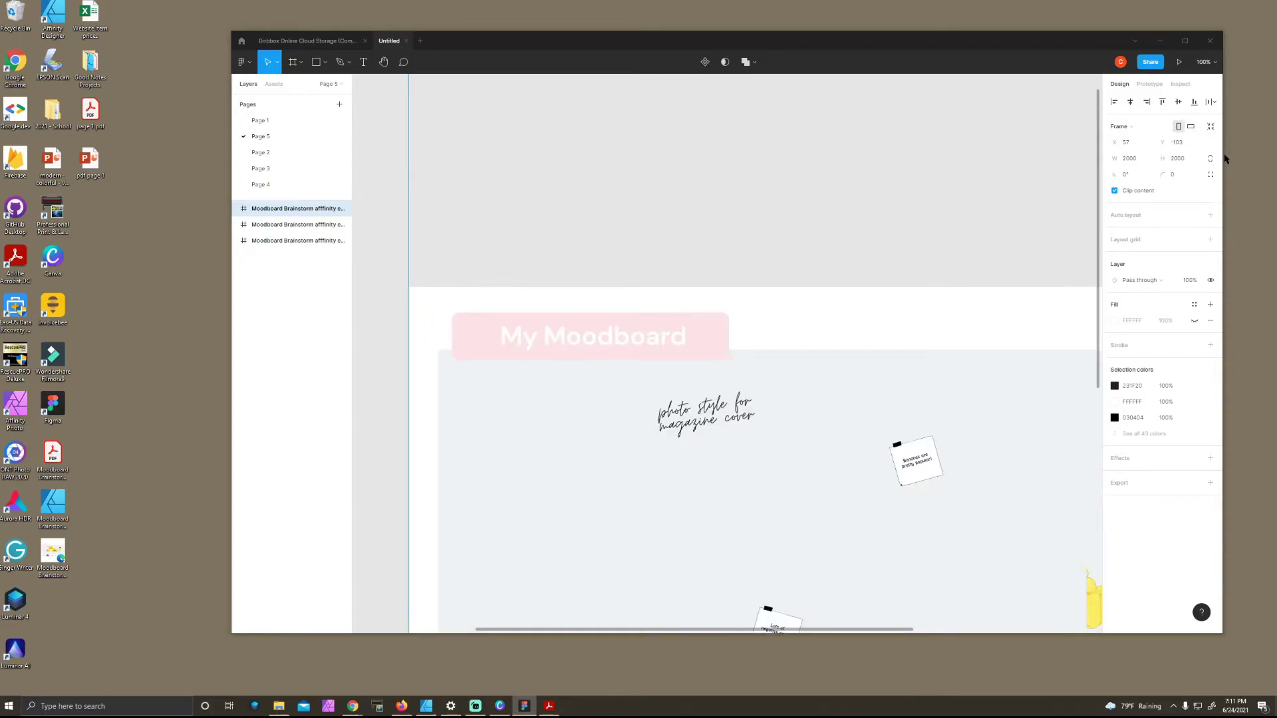
{"action": "scroll", "coordinate": [894, 419], "scroll_direction": "down", "scroll_amount": 5}
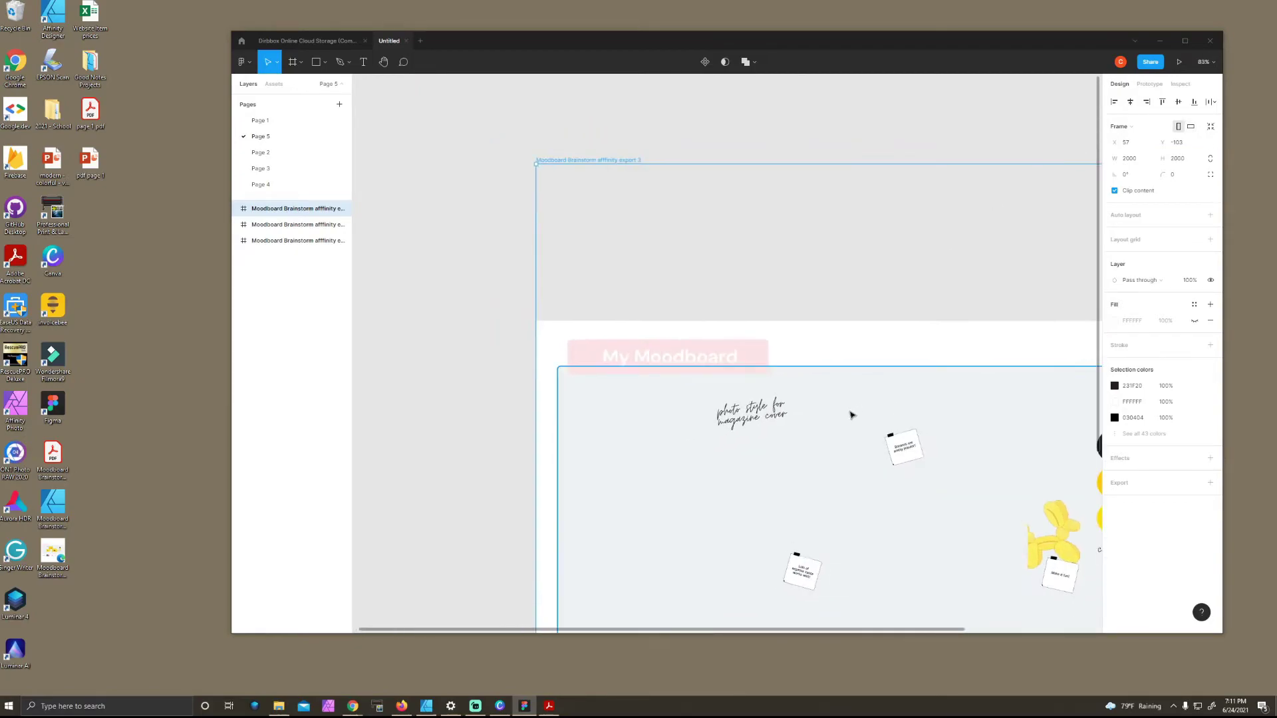
{"action": "scroll", "coordinate": [913, 479], "scroll_direction": "down", "scroll_amount": 6}
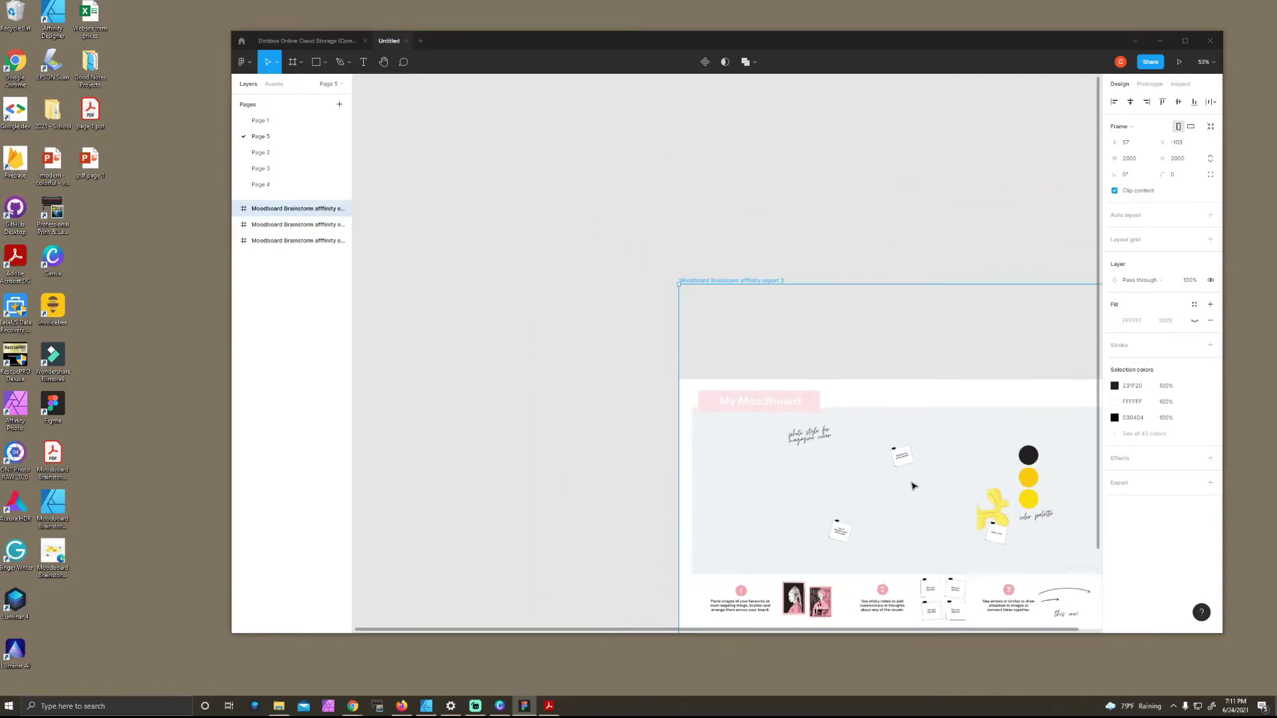
{"action": "scroll", "coordinate": [798, 496], "scroll_direction": "down", "scroll_amount": 1}
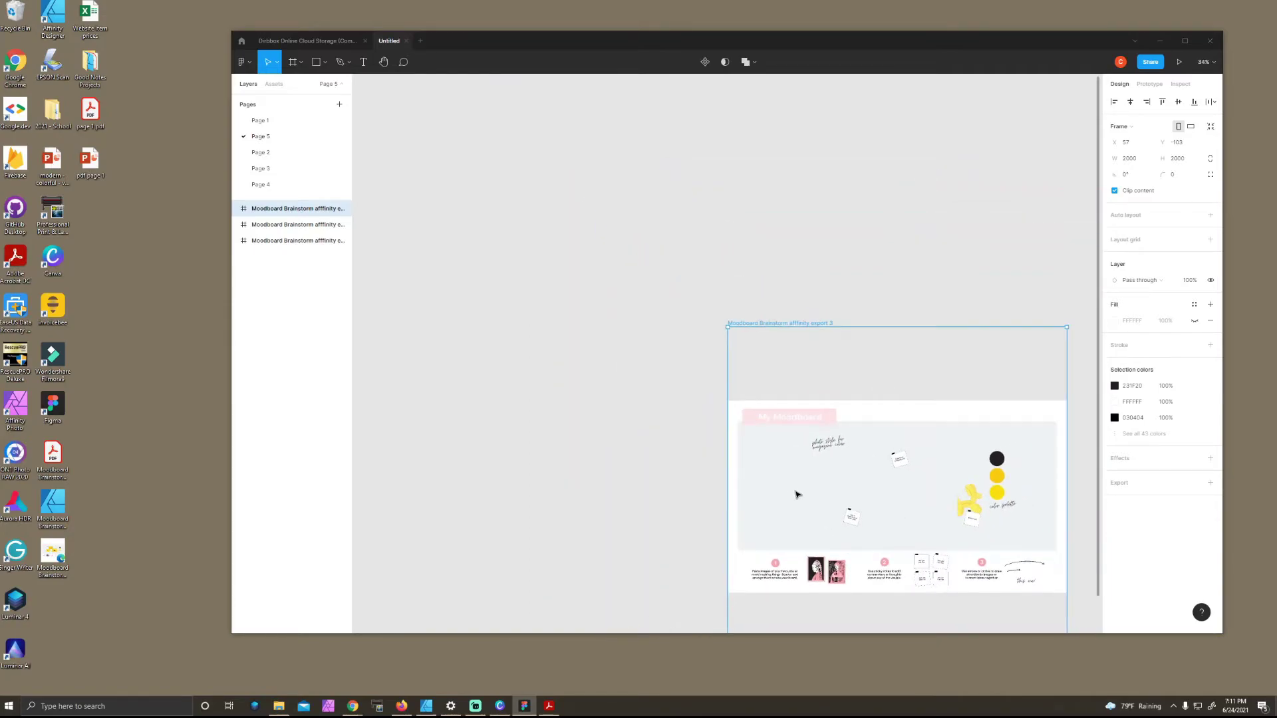
{"action": "scroll", "coordinate": [1062, 521], "scroll_direction": "down", "scroll_amount": 2}
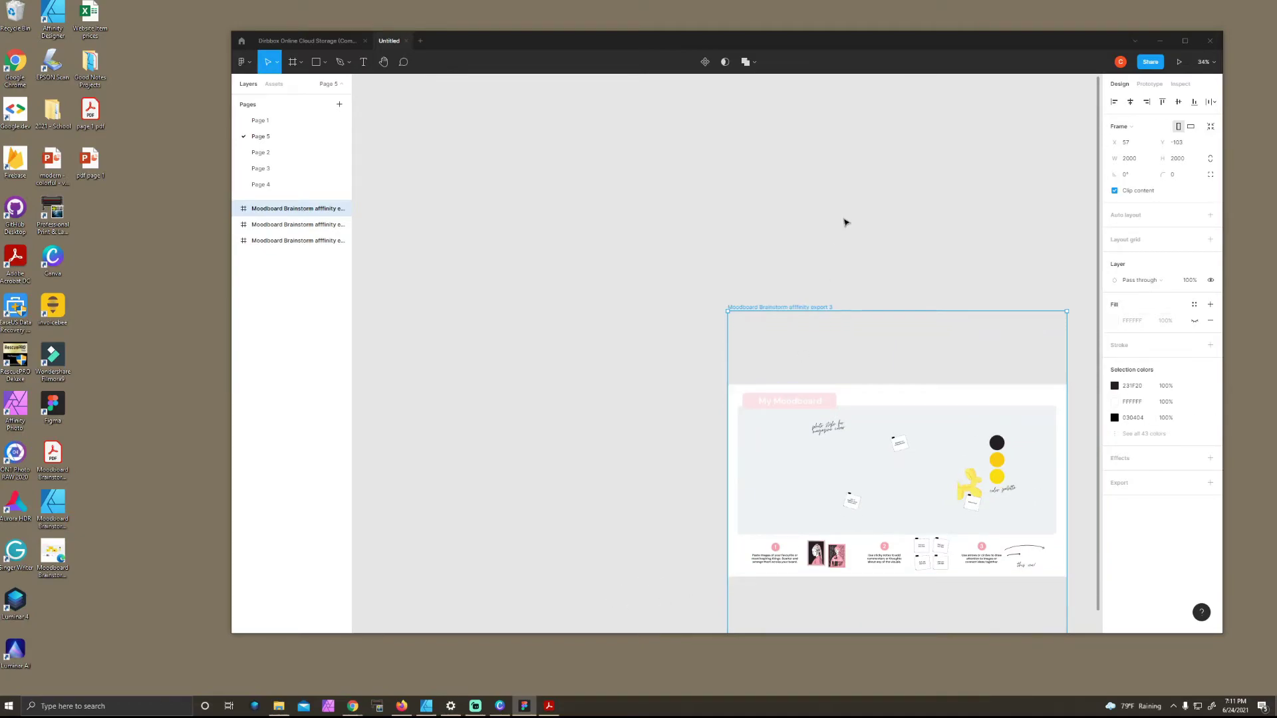
Delete the two empty 1×1 Moodboard Brainstorm copies and expand the remaining frame's layers
{"action": "left_click", "coordinate": [273, 226]}
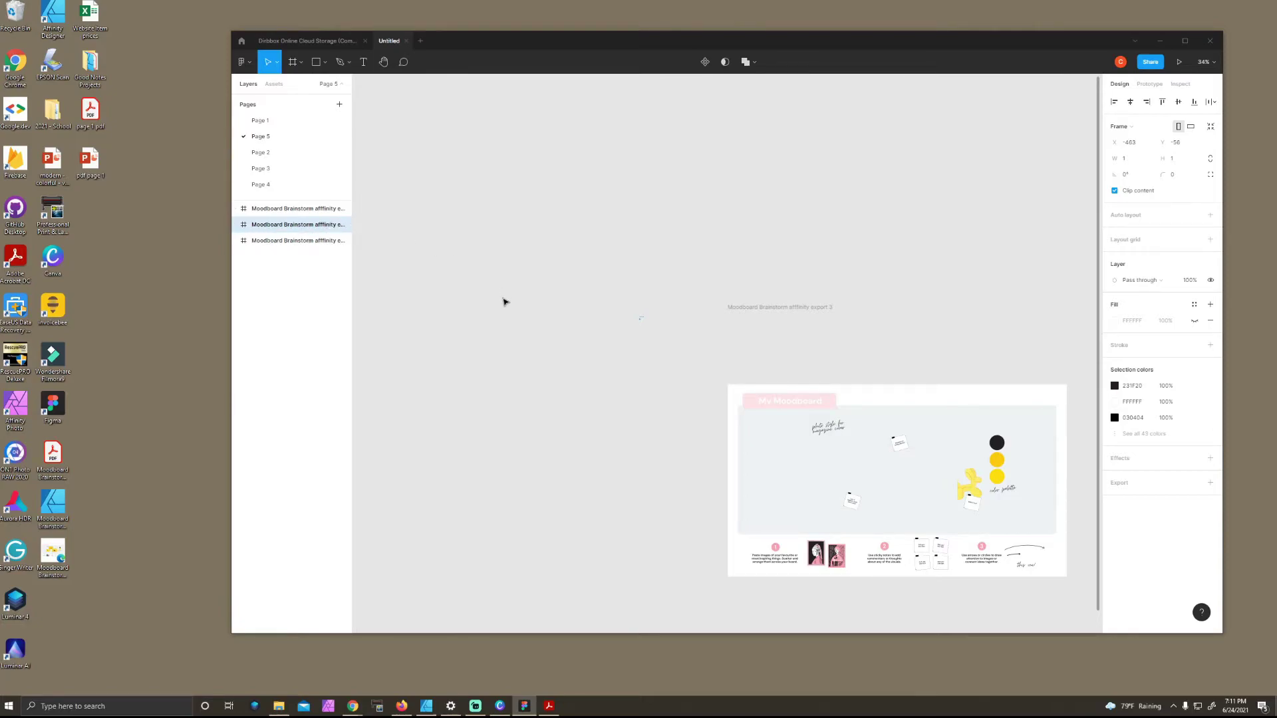
{"action": "key", "text": "Delete"}
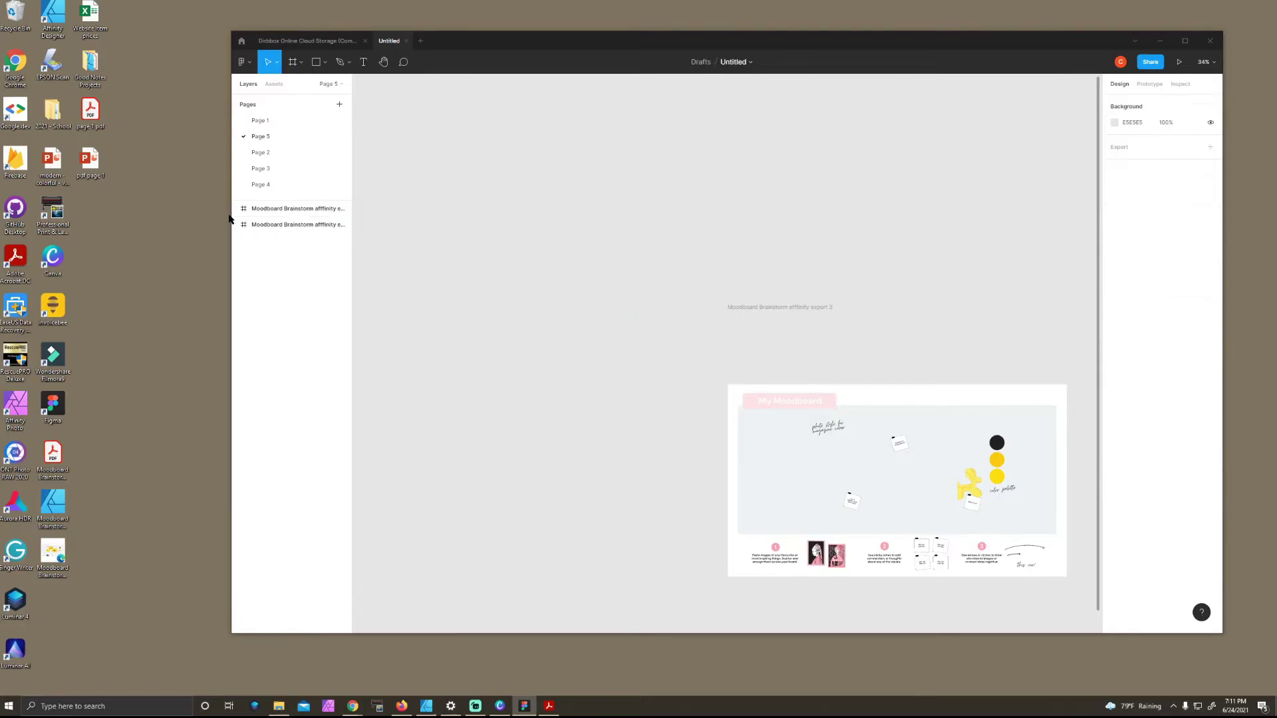
{"action": "left_click", "coordinate": [300, 225]}
{"action": "key", "text": "Delete"}
{"action": "left_click", "coordinate": [234, 210]}
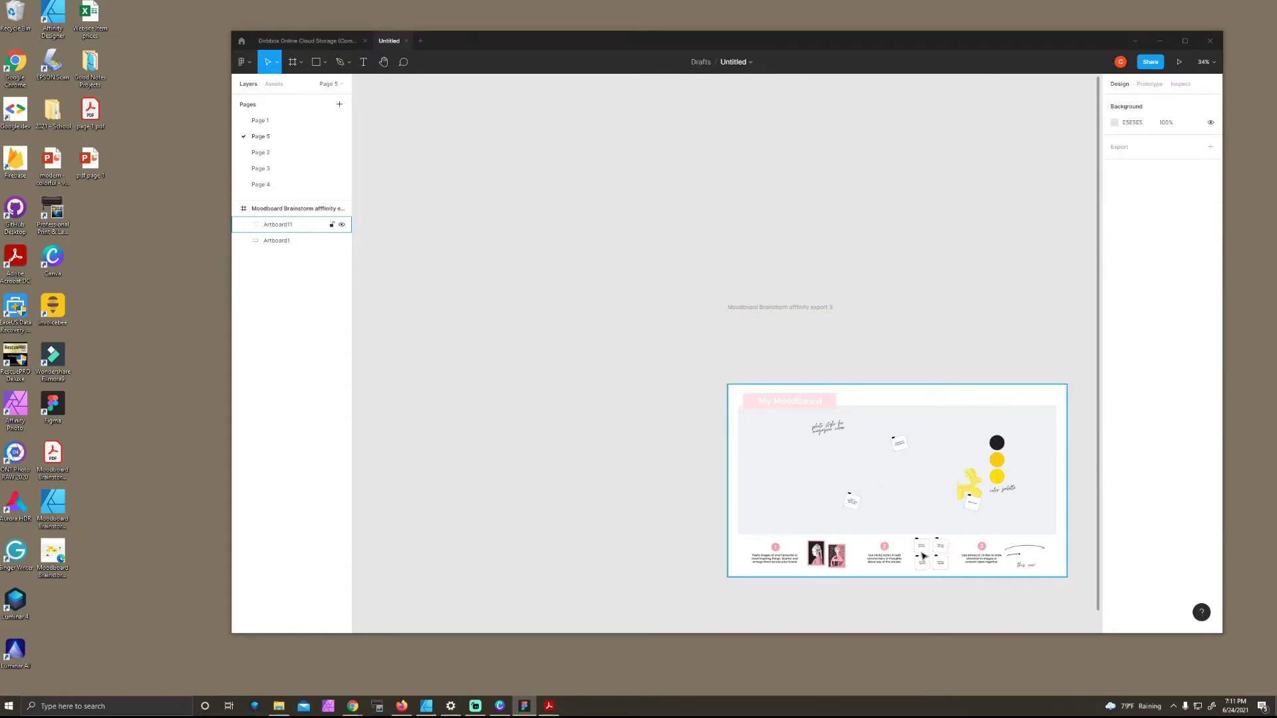
Expand Artboard11 and its Group to browse the separate Vector layers
{"action": "left_click", "coordinate": [945, 490]}
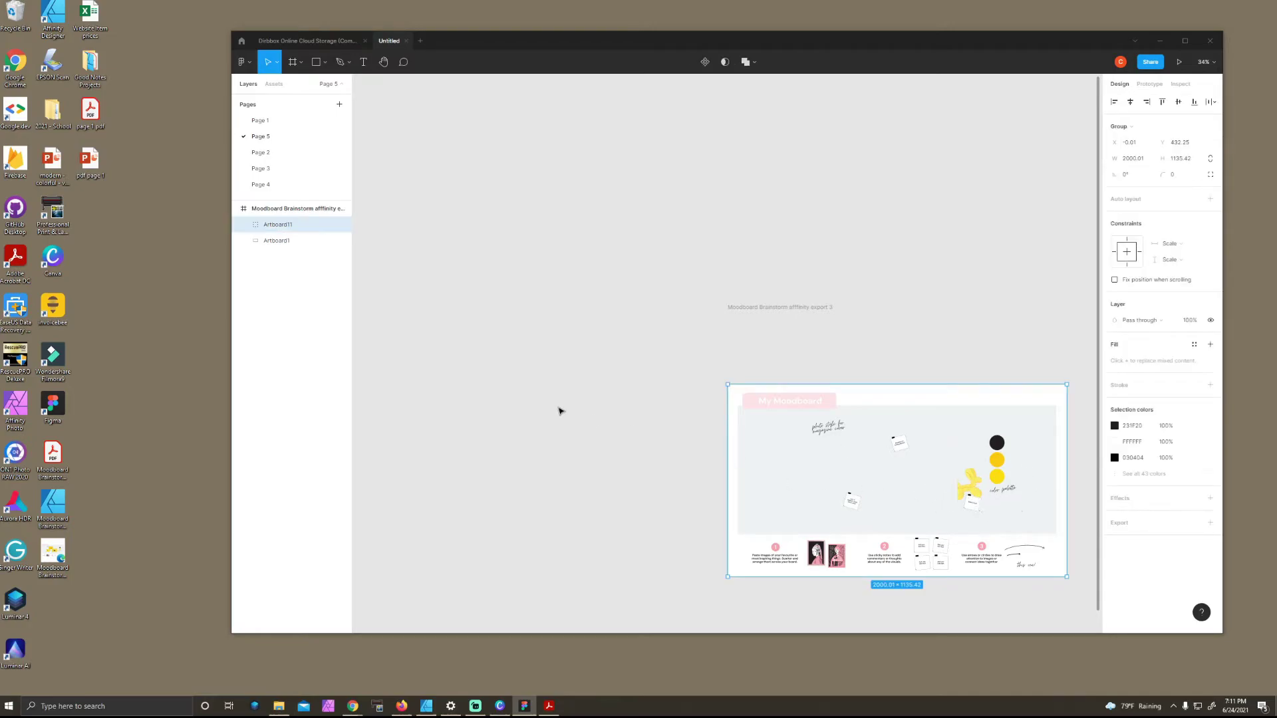
{"action": "left_click", "coordinate": [244, 225]}
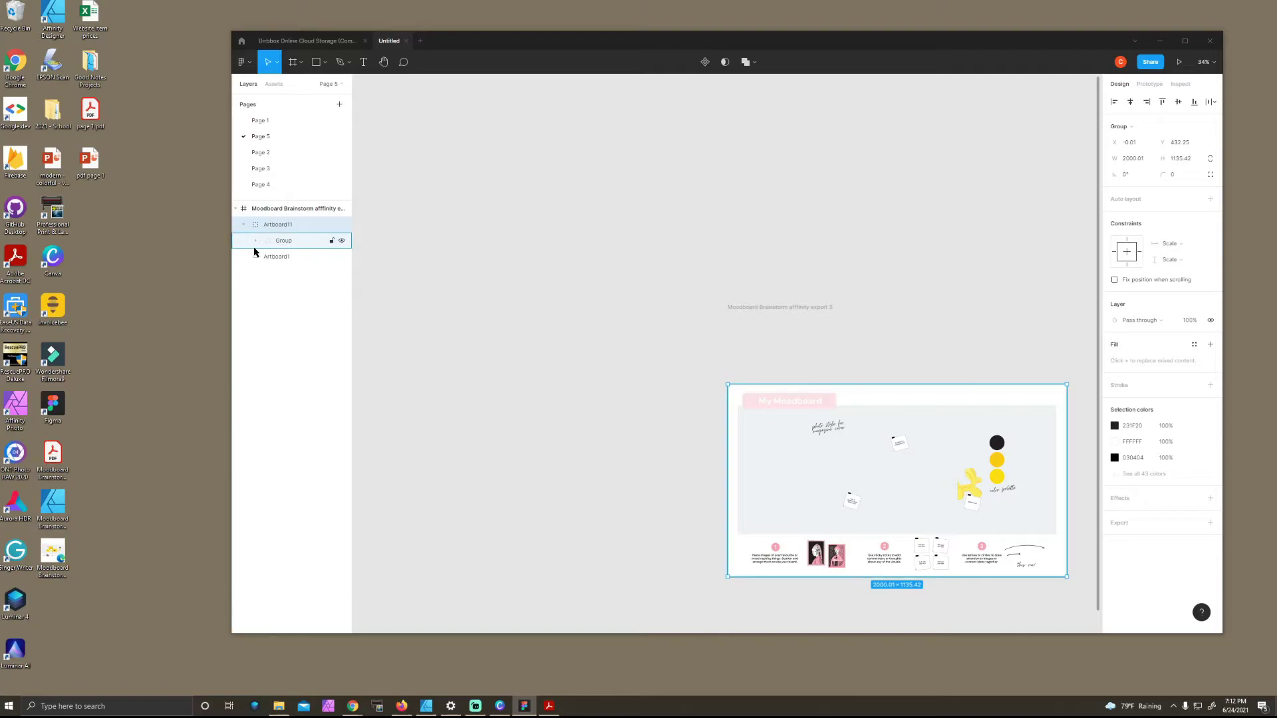
{"action": "left_click", "coordinate": [255, 243]}
{"action": "scroll", "coordinate": [294, 262], "scroll_direction": "down", "scroll_amount": 3}
{"action": "scroll", "coordinate": [289, 354], "scroll_direction": "down", "scroll_amount": 10}
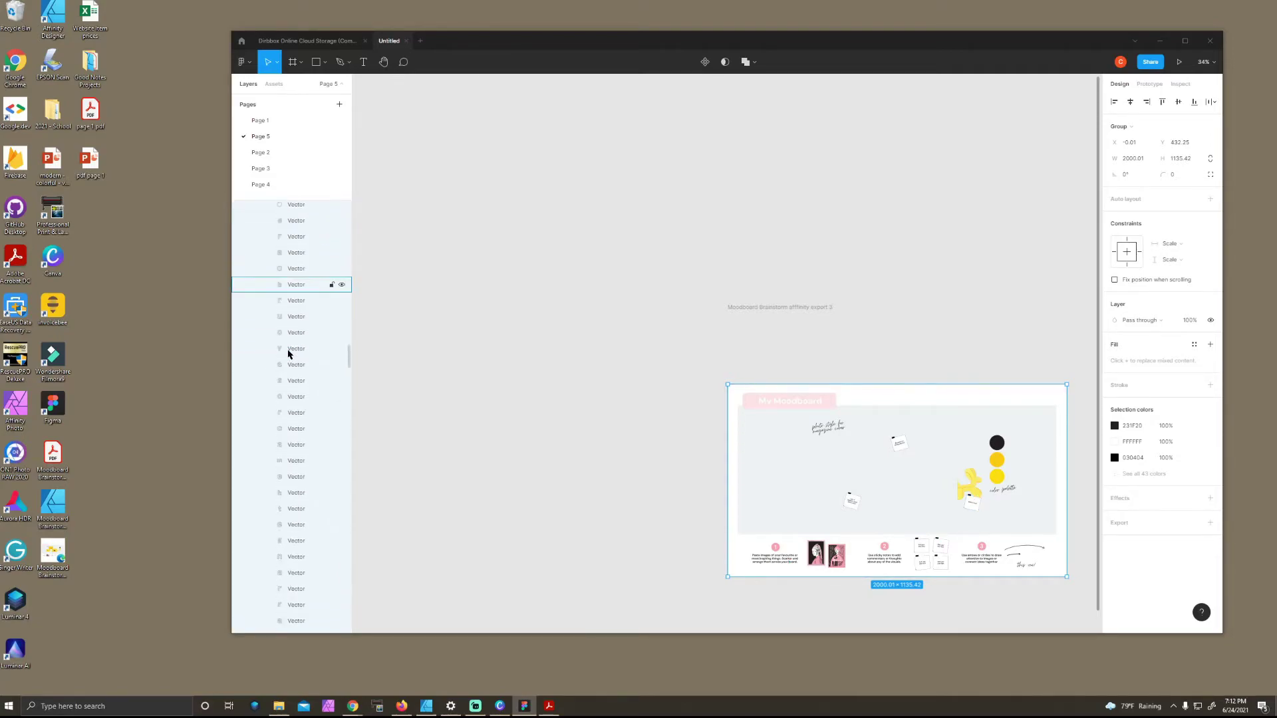
{"action": "scroll", "coordinate": [291, 353], "scroll_direction": "down", "scroll_amount": 10}
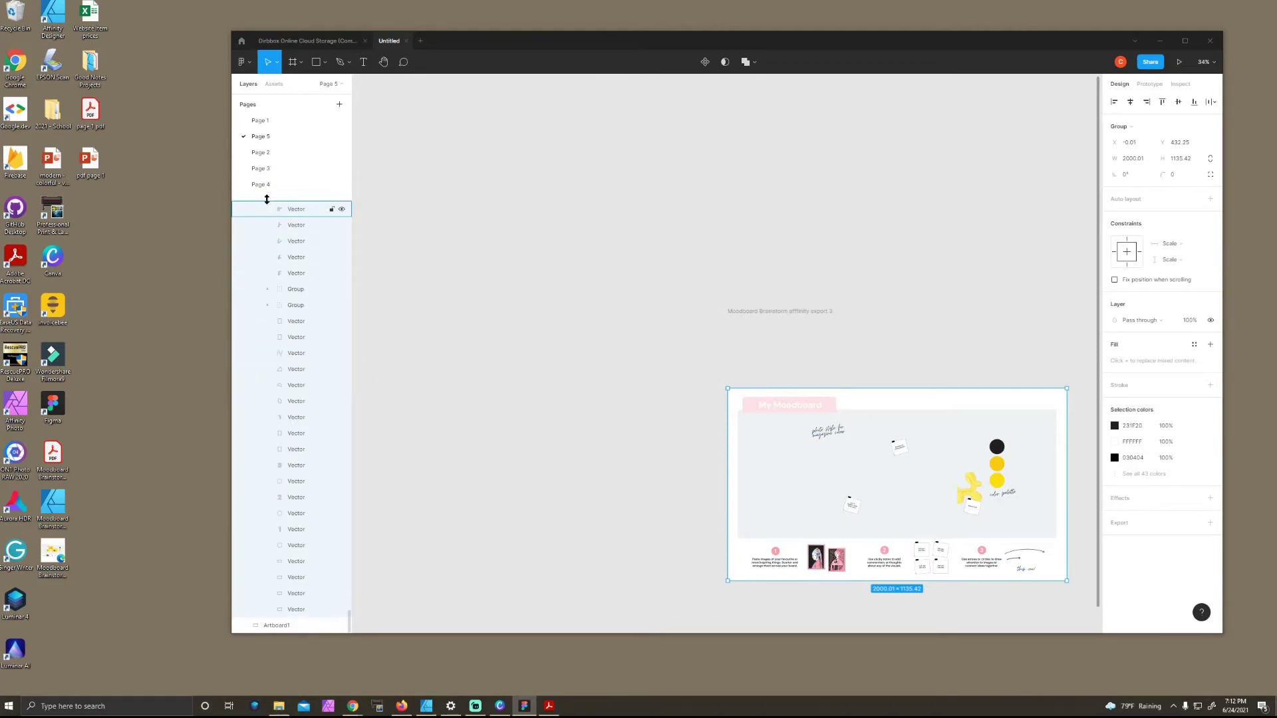
{"action": "scroll", "coordinate": [297, 293], "scroll_direction": "up", "scroll_amount": 5}
{"action": "scroll", "coordinate": [298, 301], "scroll_direction": "up", "scroll_amount": 10}
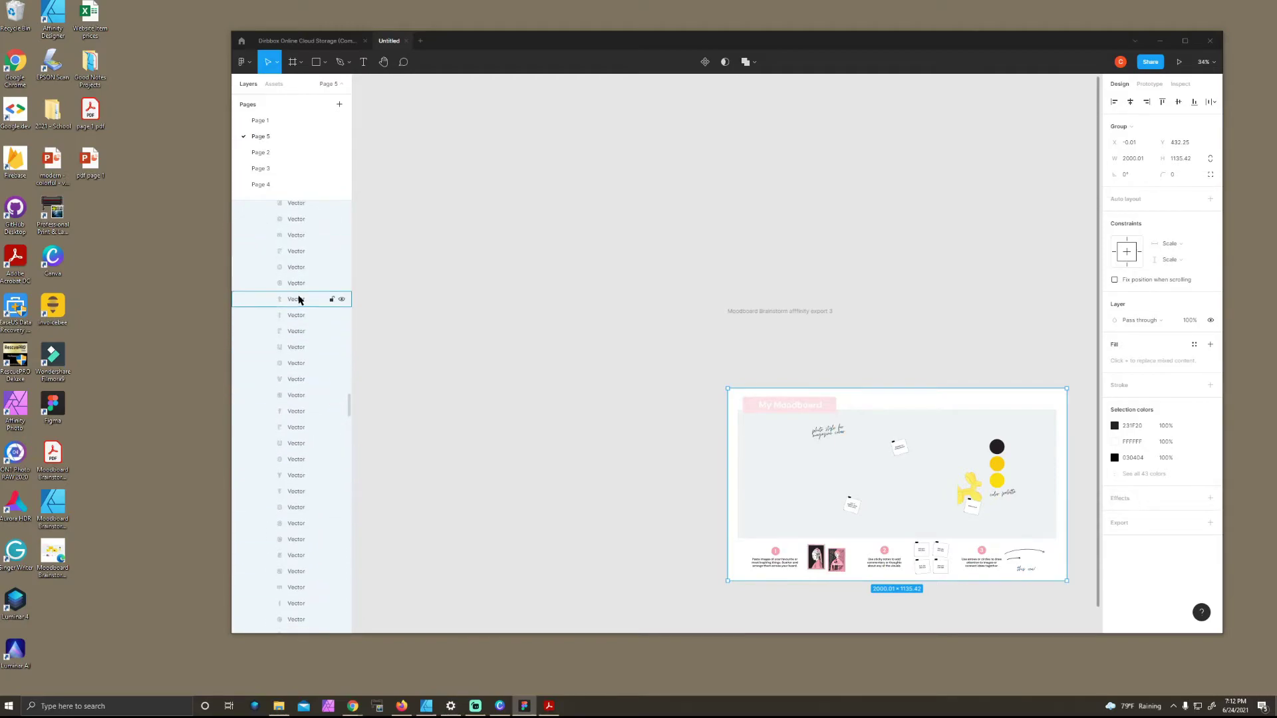
{"action": "scroll", "coordinate": [297, 299], "scroll_direction": "up", "scroll_amount": 5}
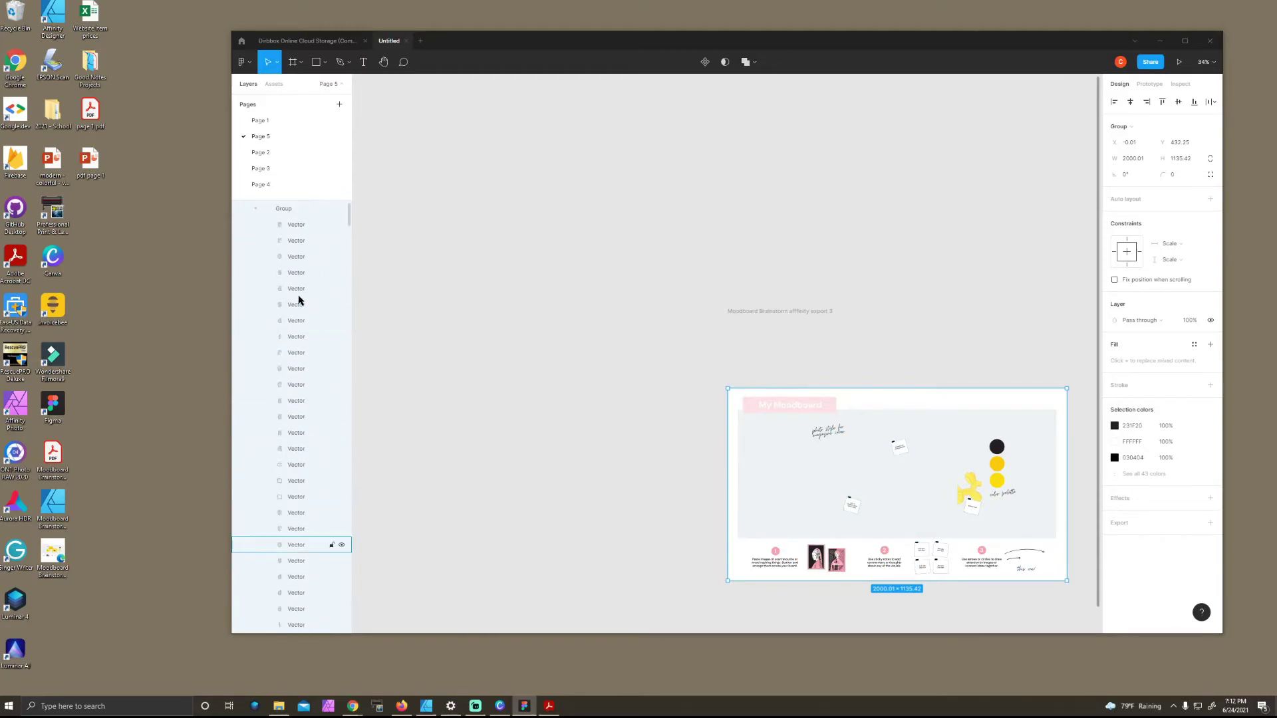
Collapse the Group, Artboard11 and frame layers, then select the whole moodboard frame
{"action": "left_click", "coordinate": [256, 241]}
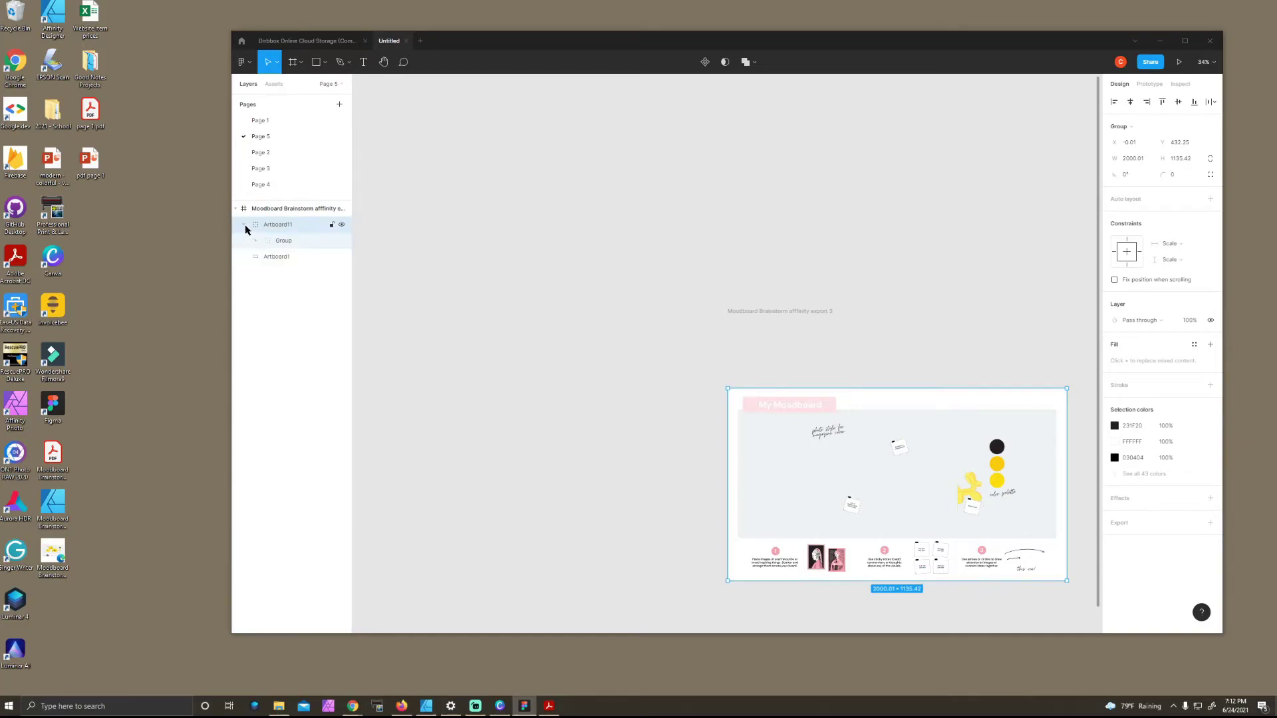
{"action": "left_click", "coordinate": [245, 226]}
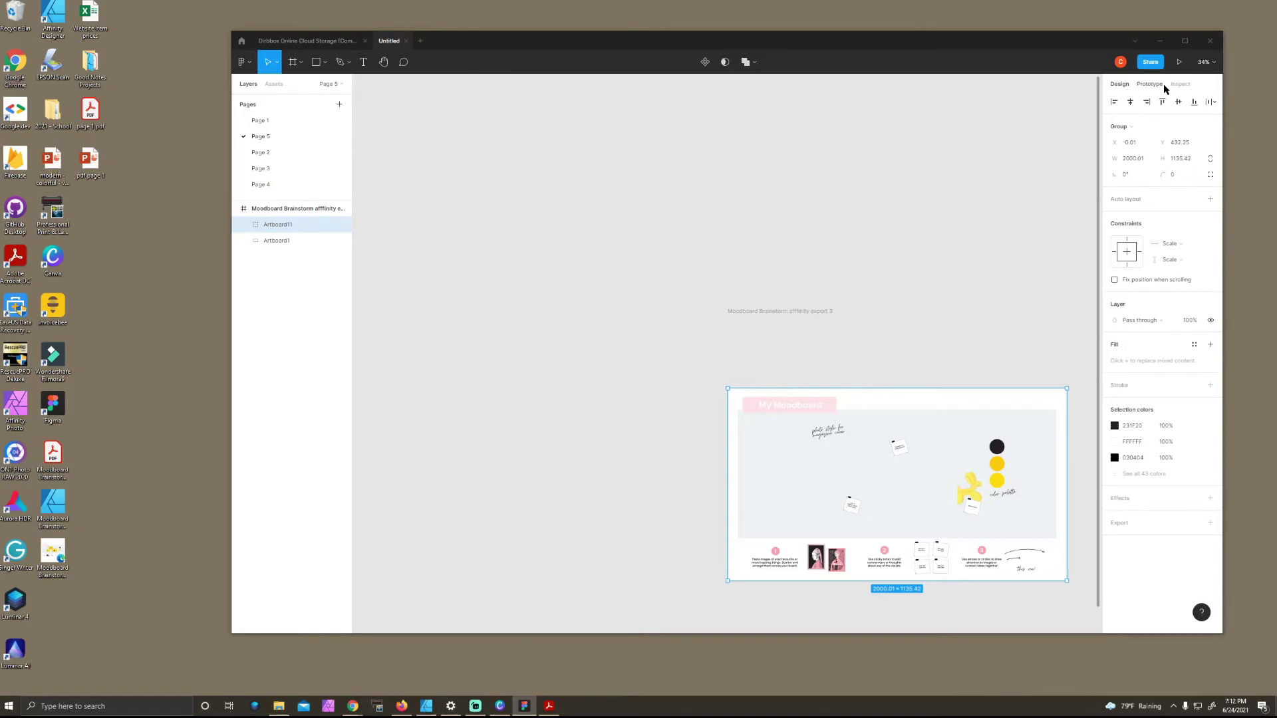
{"action": "left_click", "coordinate": [236, 209]}
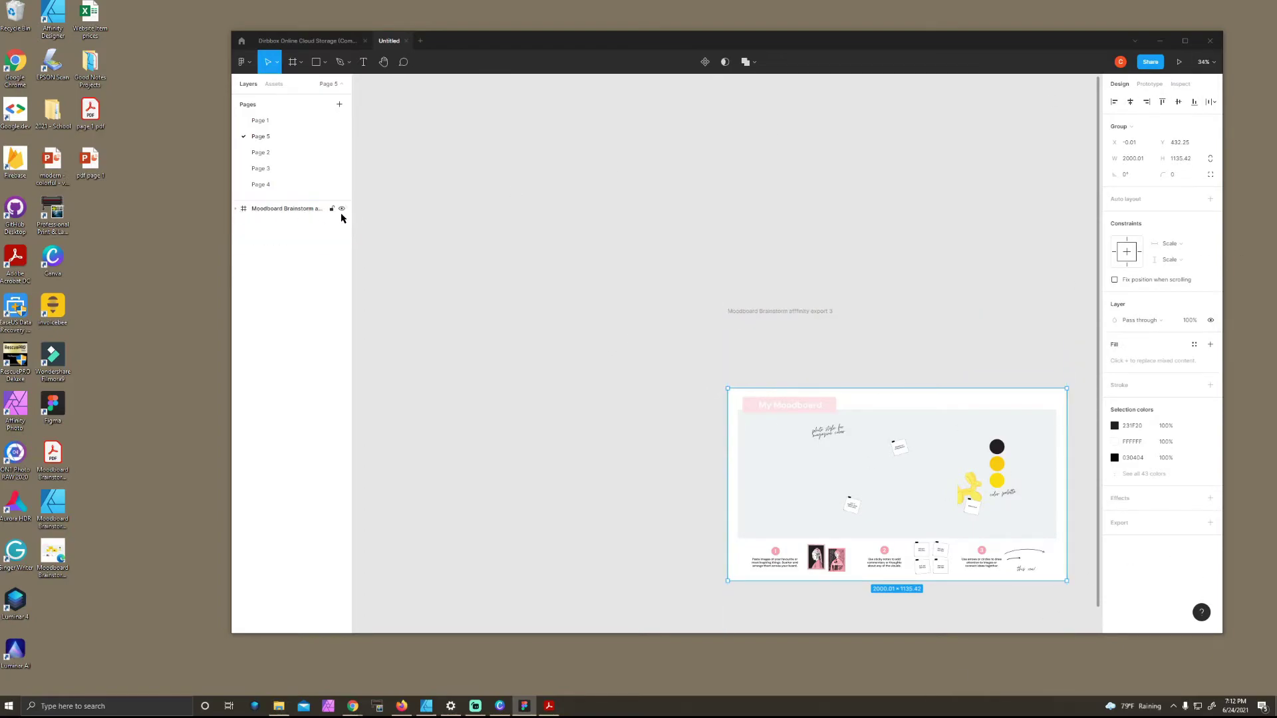
{"action": "left_click", "coordinate": [289, 209]}
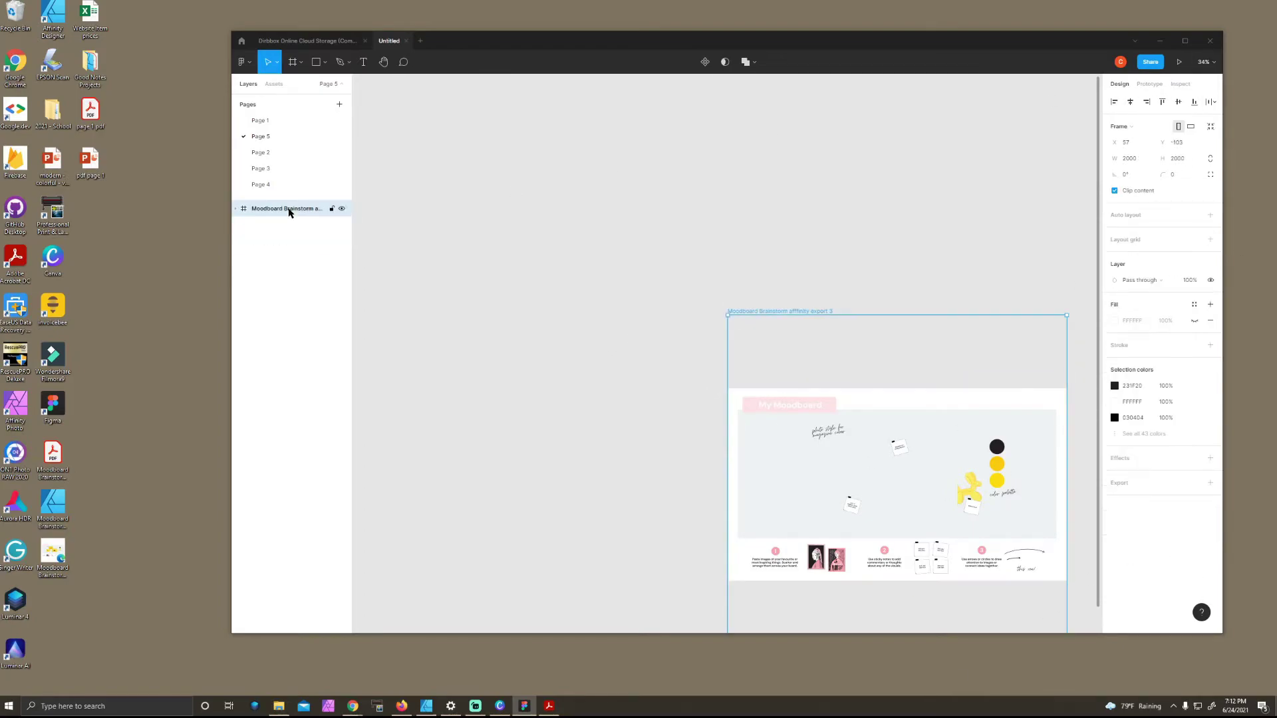
View the moodboard artboard's CSS code in the Inspect panel, then close Figma
{"action": "left_click", "coordinate": [1181, 85]}
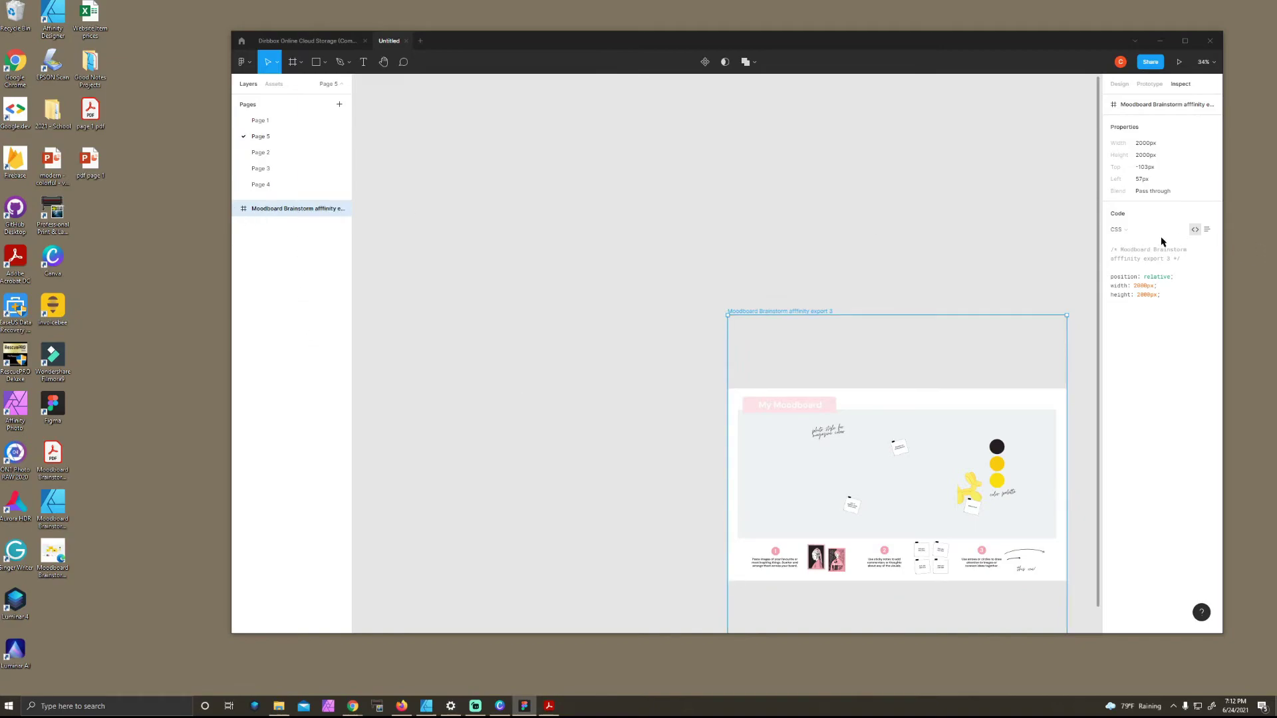
{"action": "left_click", "coordinate": [1206, 230]}
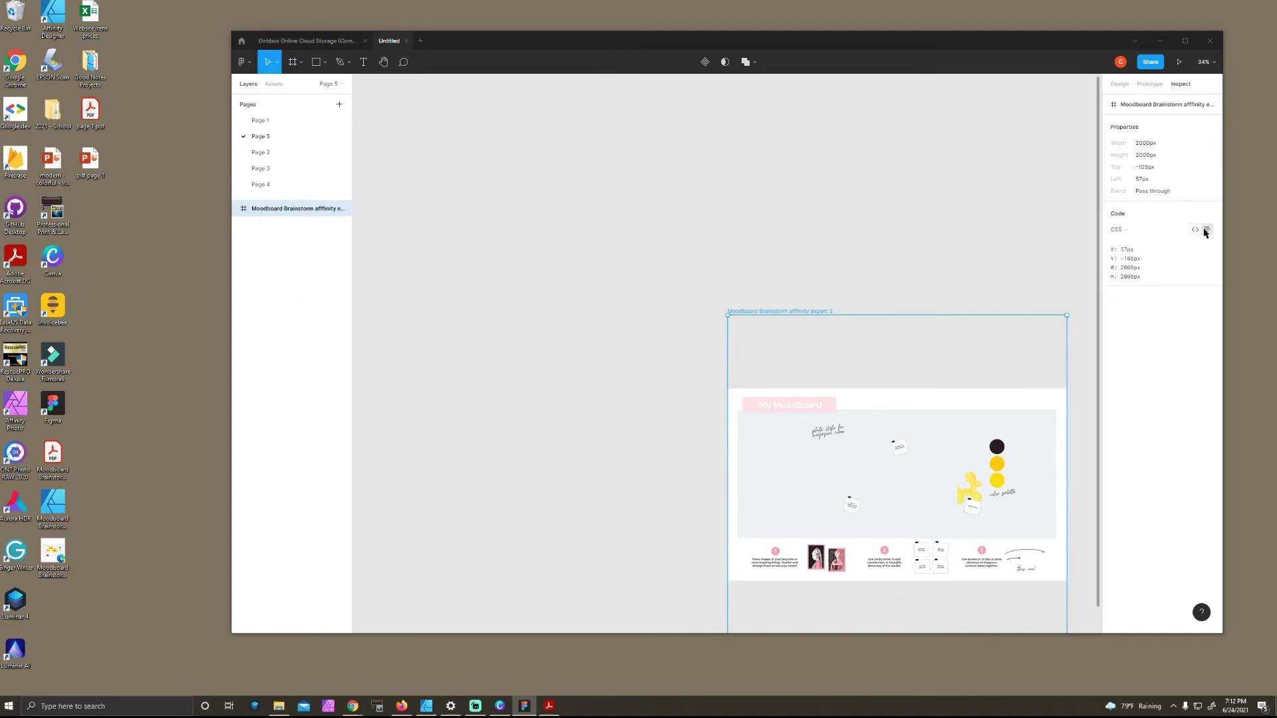
{"action": "left_click", "coordinate": [1195, 230]}
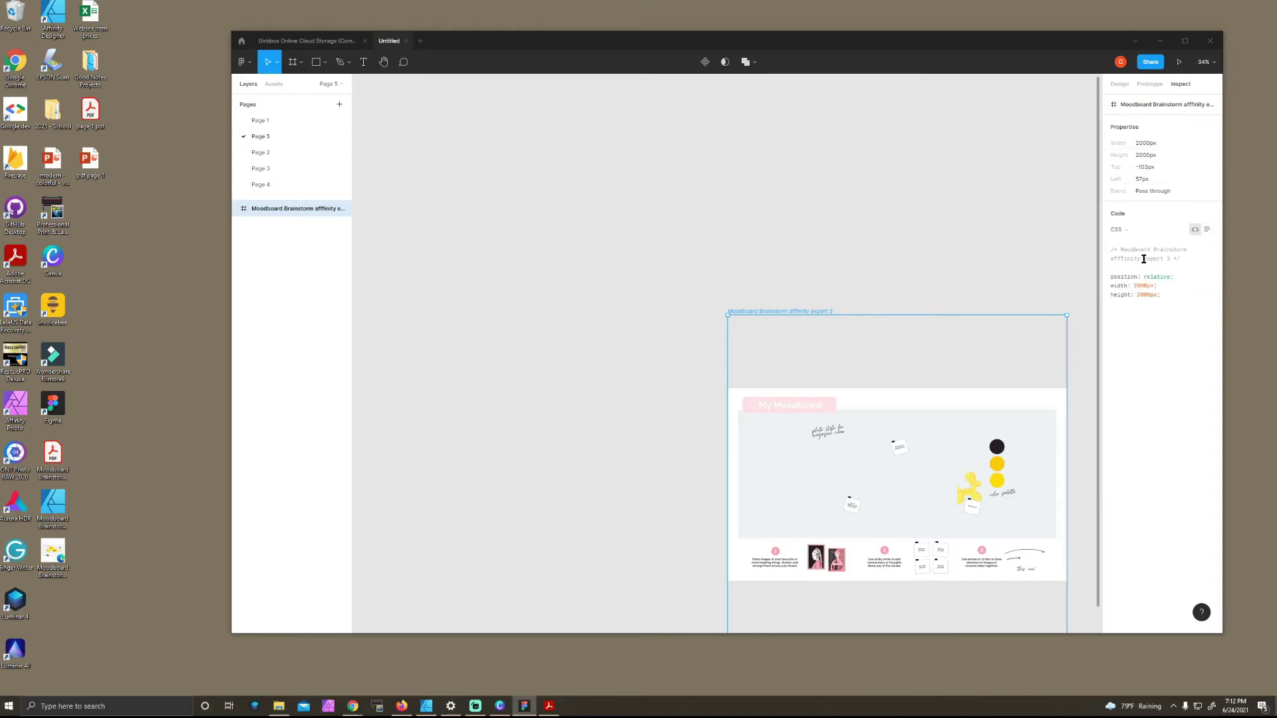
{"action": "left_click", "coordinate": [891, 524]}
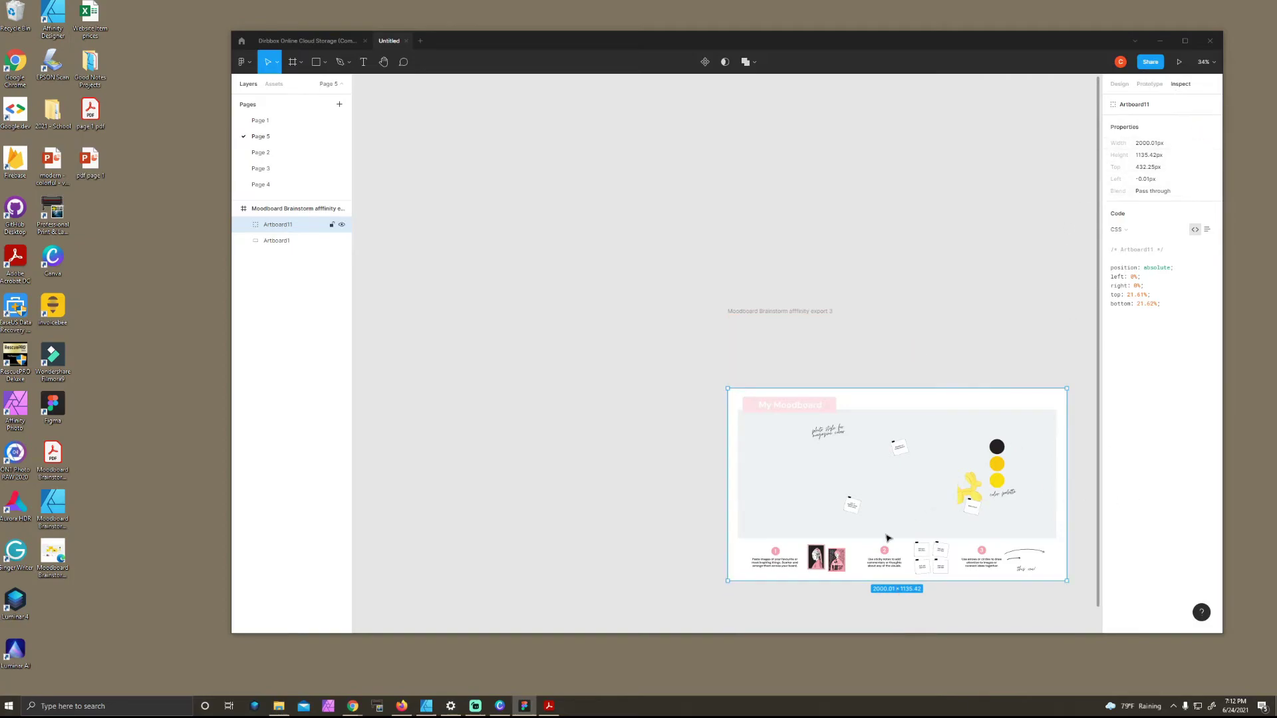
{"action": "left_click", "coordinate": [1209, 41]}
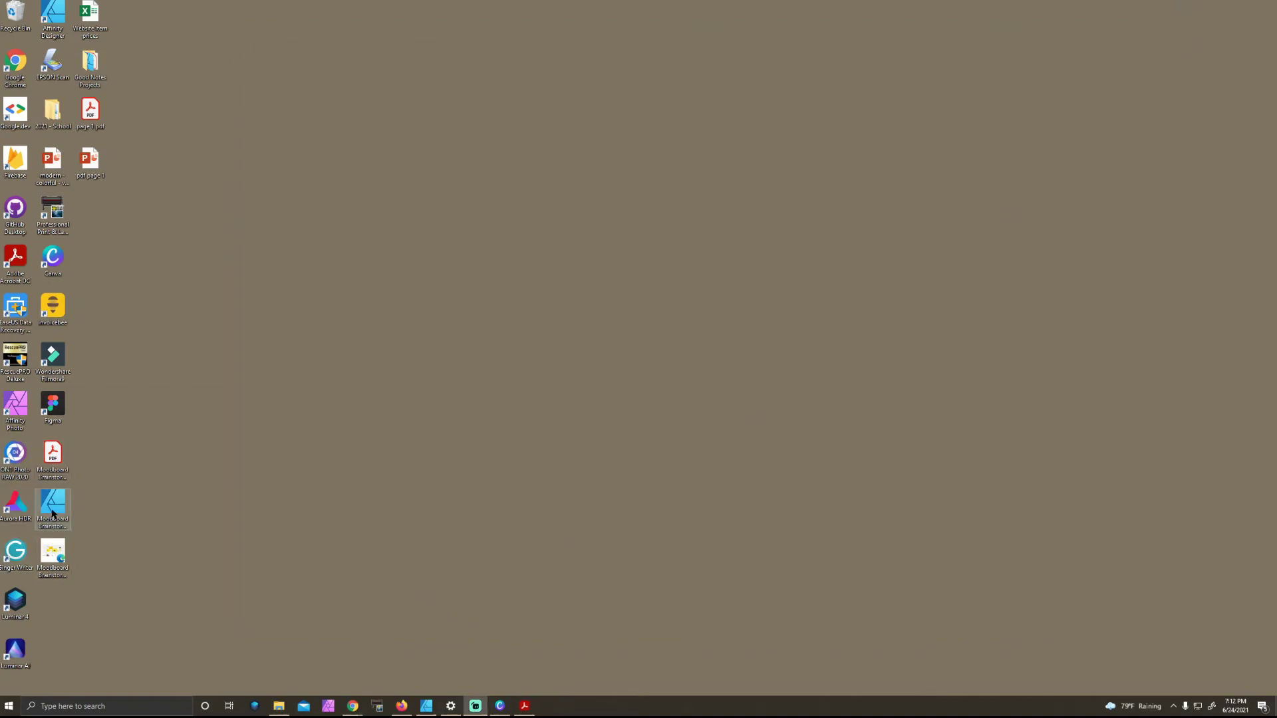
In Acrobat, export the moodboard PDF as a Microsoft PowerPoint Presentation (*.pptx)
{"action": "left_click", "coordinate": [523, 706]}
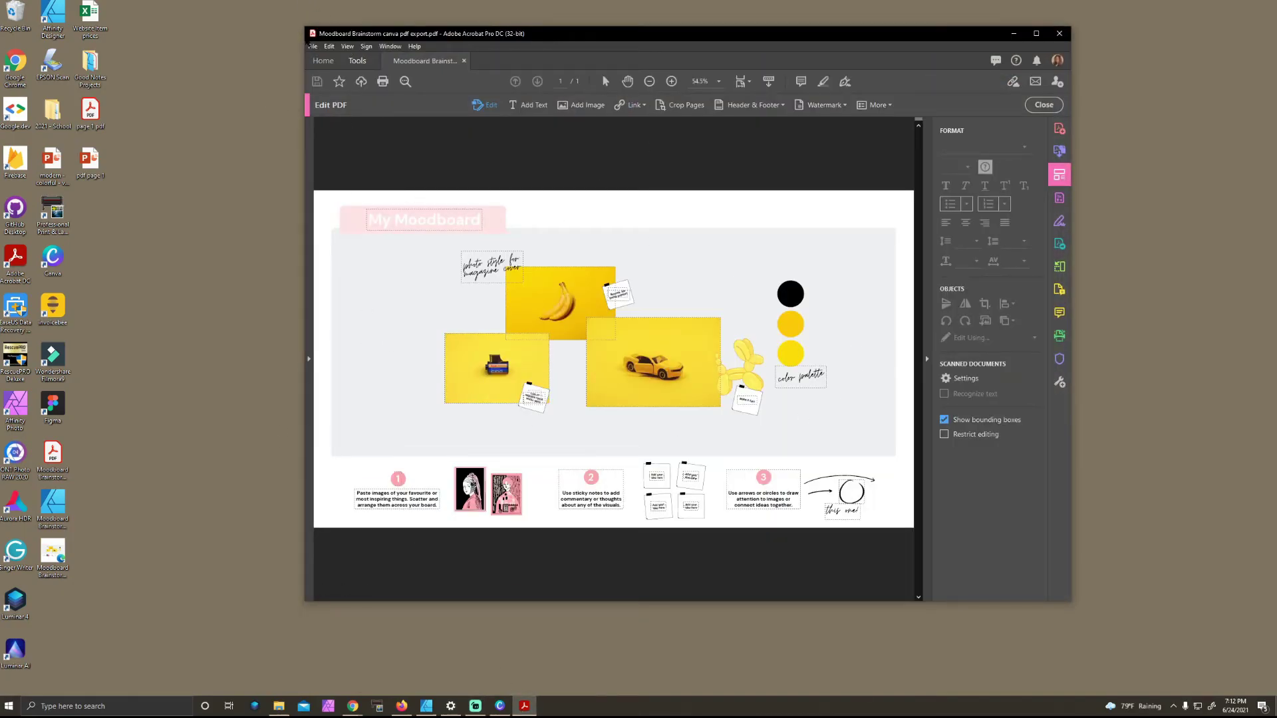
{"action": "left_click", "coordinate": [313, 46]}
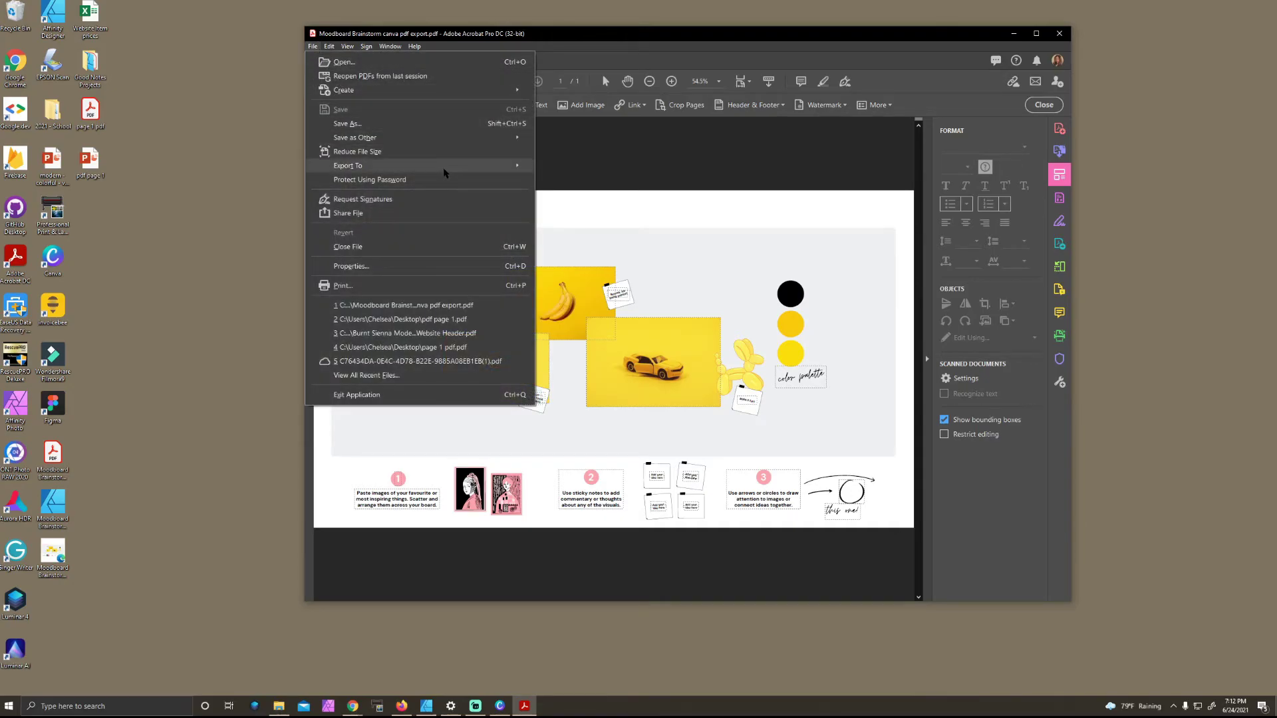
{"action": "mouse_move", "coordinate": [465, 166]}
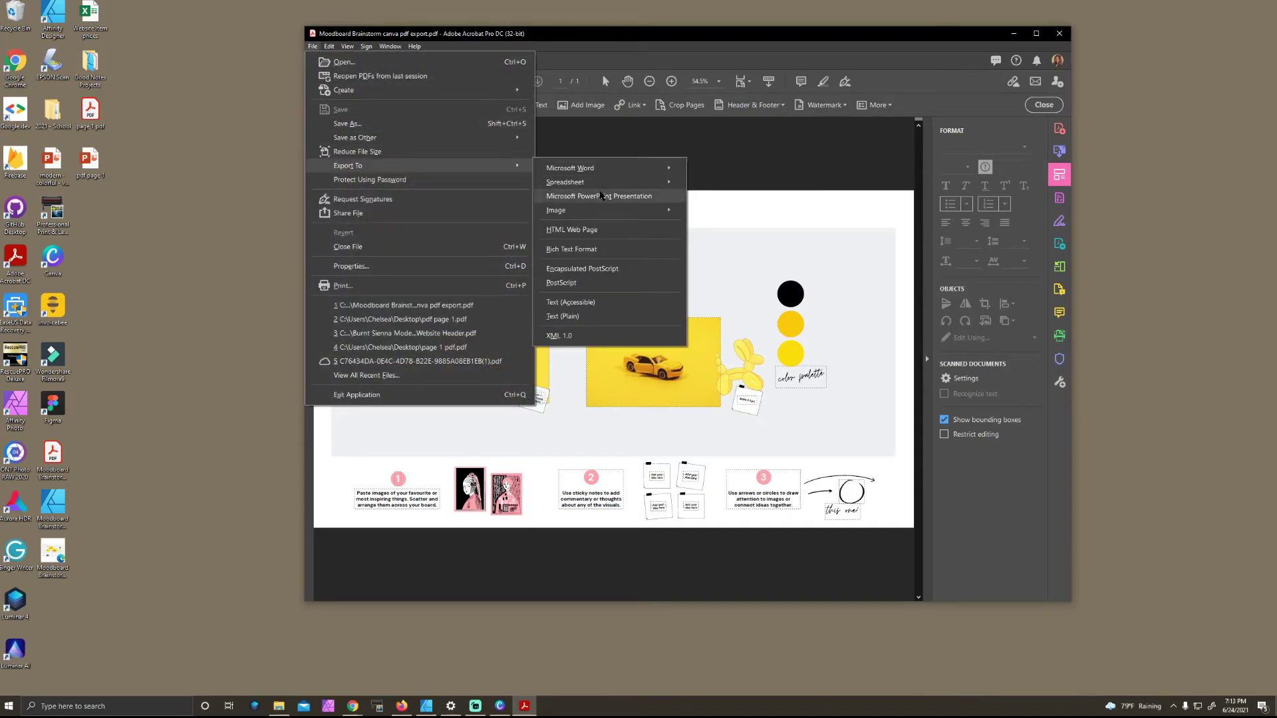
{"action": "left_click", "coordinate": [601, 195]}
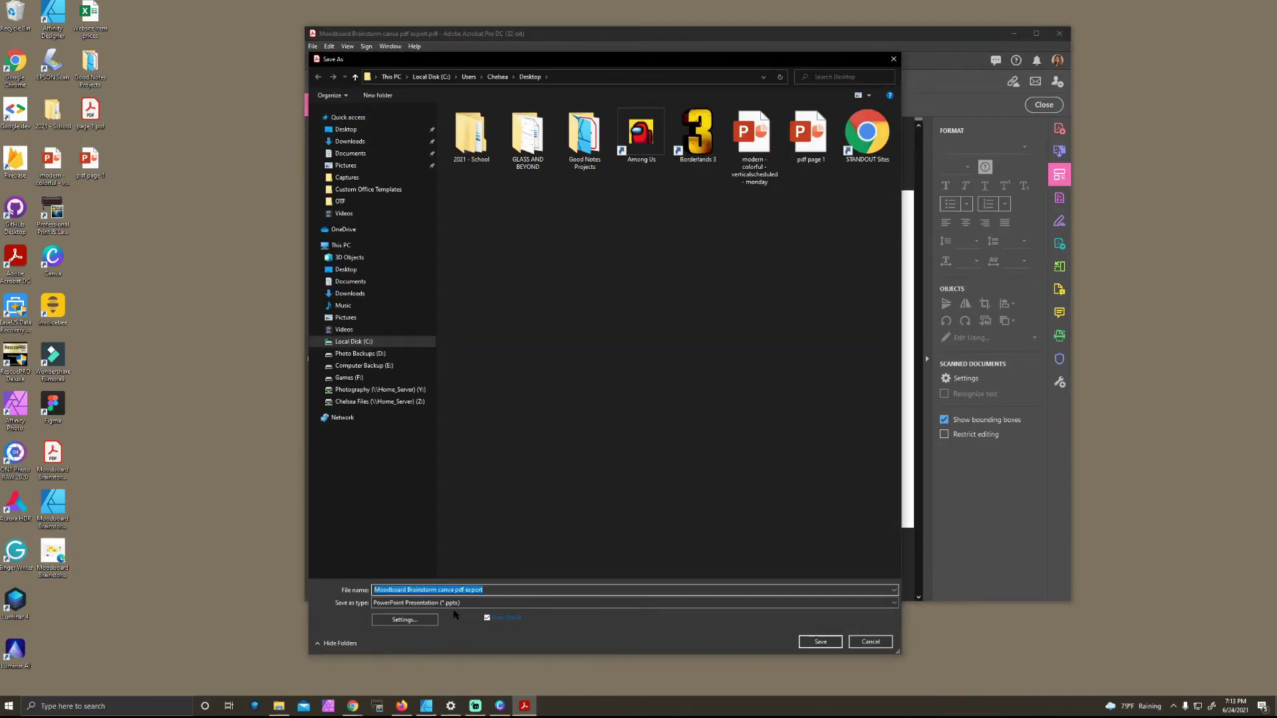
Rename the export to 'Moodboard Brainstorm pdf ppt' and save it to the Desktop
{"action": "left_click", "coordinate": [457, 590]}
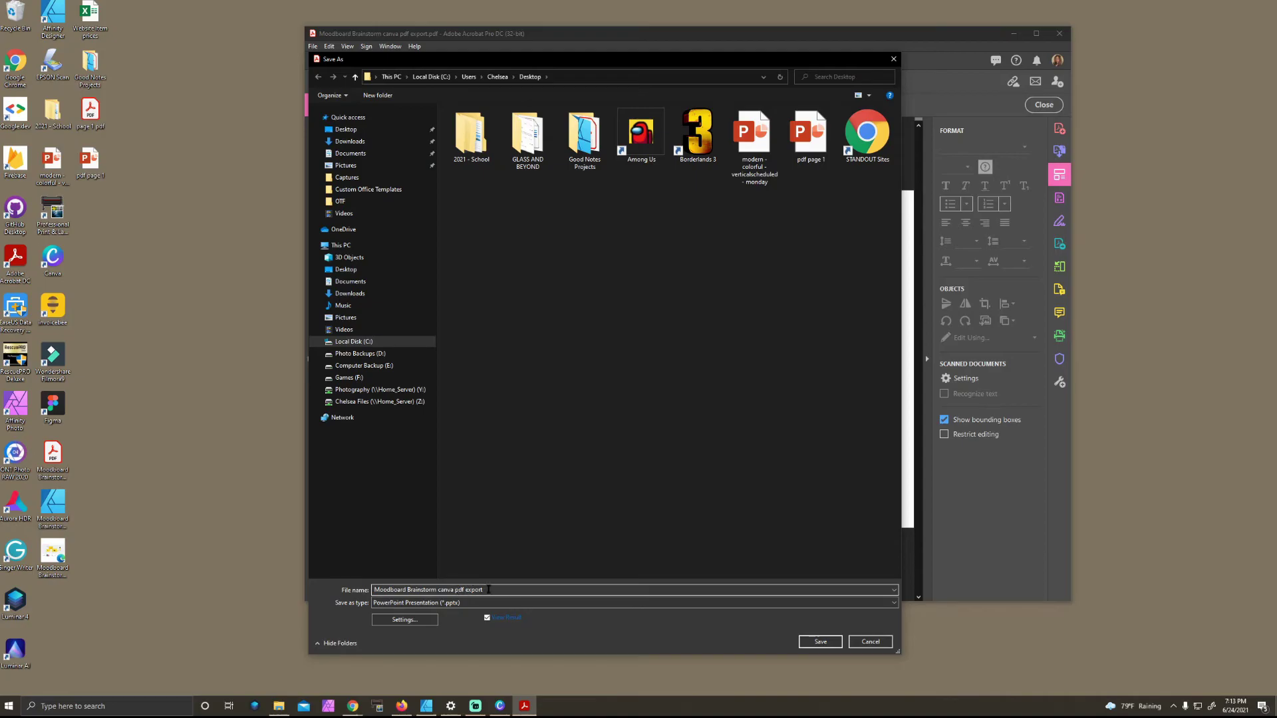
{"action": "left_click_drag", "start_coordinate": [484, 590], "coordinate": [436, 589]}
{"action": "type", "text": "pd"}
{"action": "left_click", "coordinate": [346, 269]}
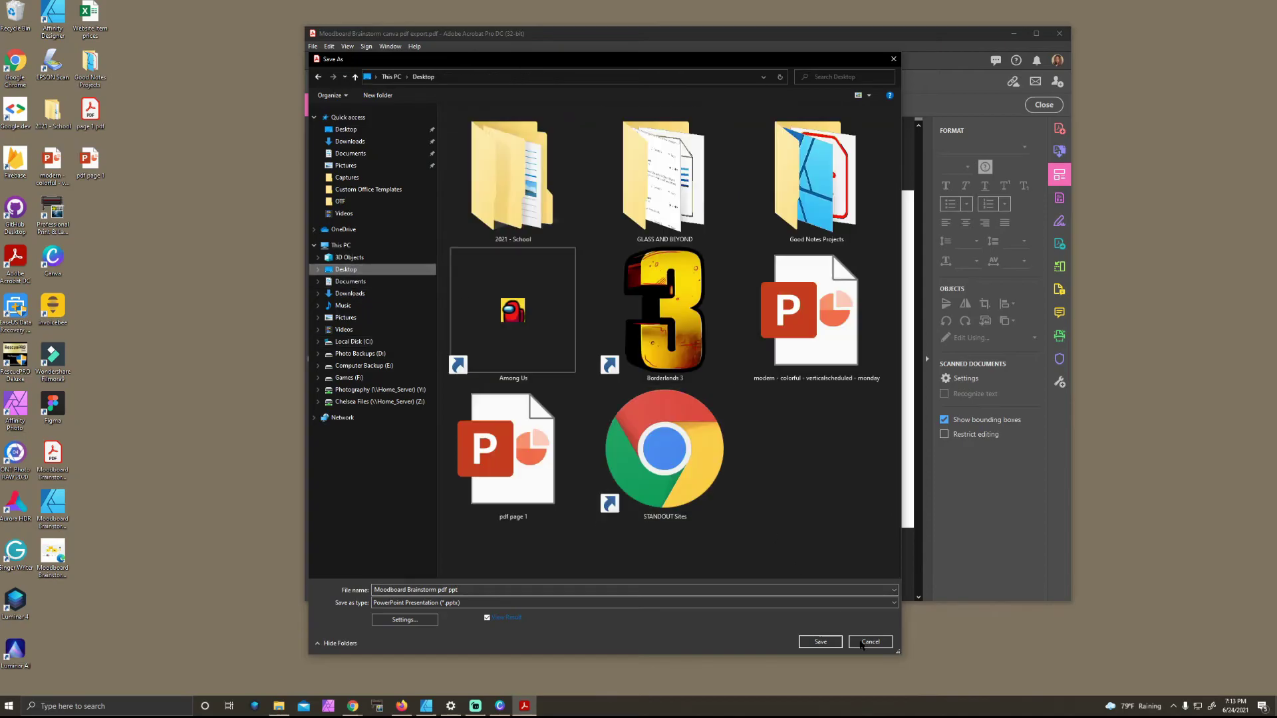
{"action": "left_click", "coordinate": [819, 641]}
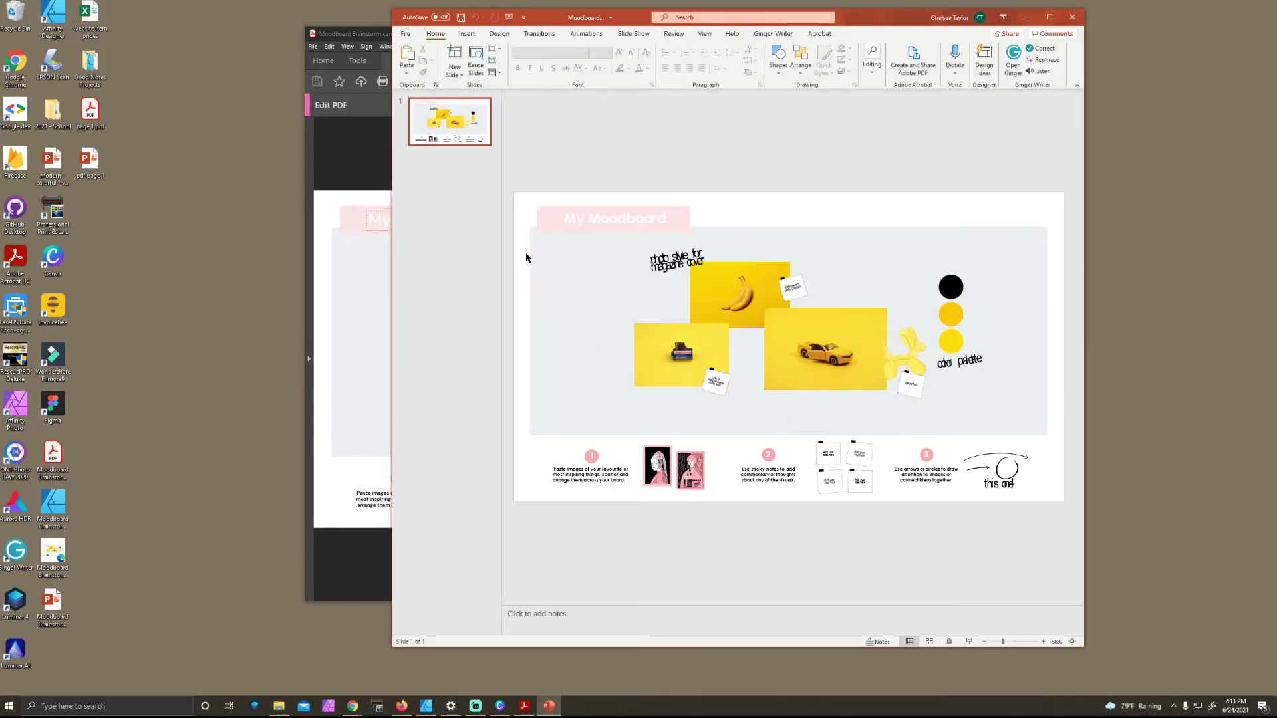
Reposition the PowerPoint window and check the magazine cover and 'this one' caption text boxes
{"action": "mouse_move", "coordinate": [872, 18]}
{"action": "left_mouse_down"}
{"action": "mouse_move", "coordinate": [1276, 18]}
{"action": "mouse_move", "coordinate": [825, 10]}
{"action": "mouse_move", "coordinate": [852, 14]}
{"action": "left_mouse_up"}
{"action": "left_click", "coordinate": [664, 252]}
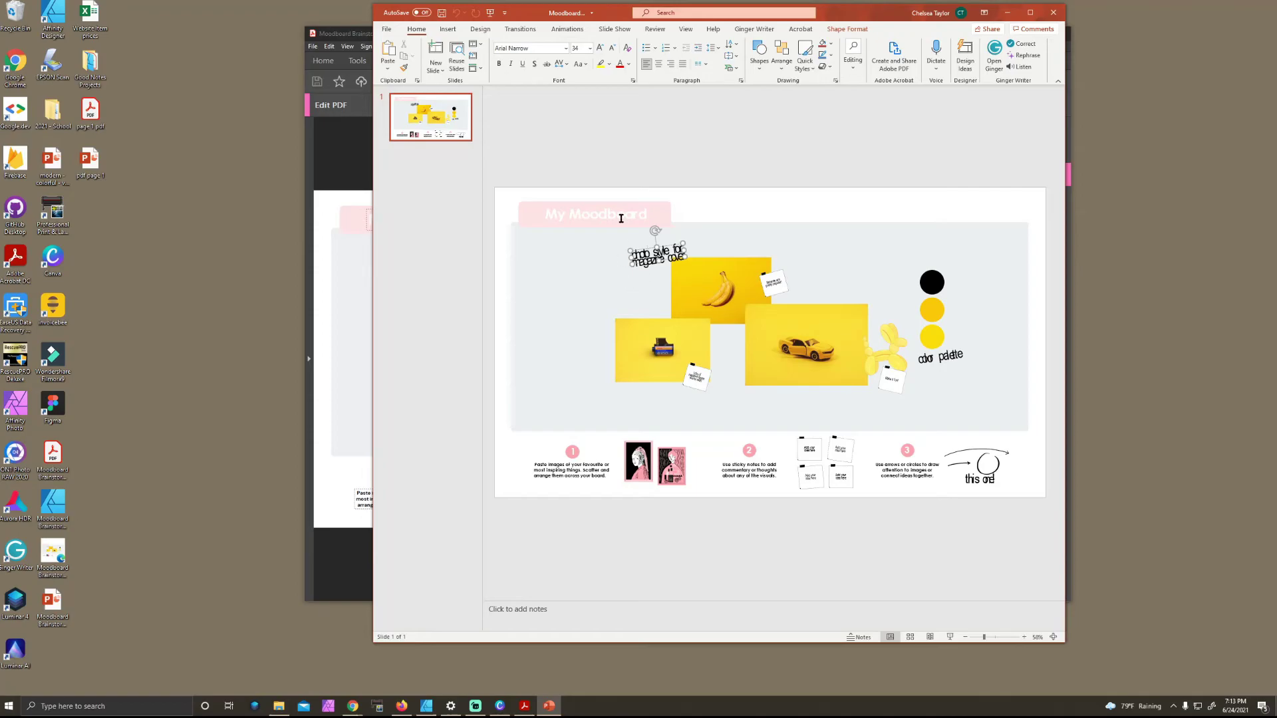
{"action": "left_click_drag", "start_coordinate": [891, 18], "coordinate": [1019, 33]}
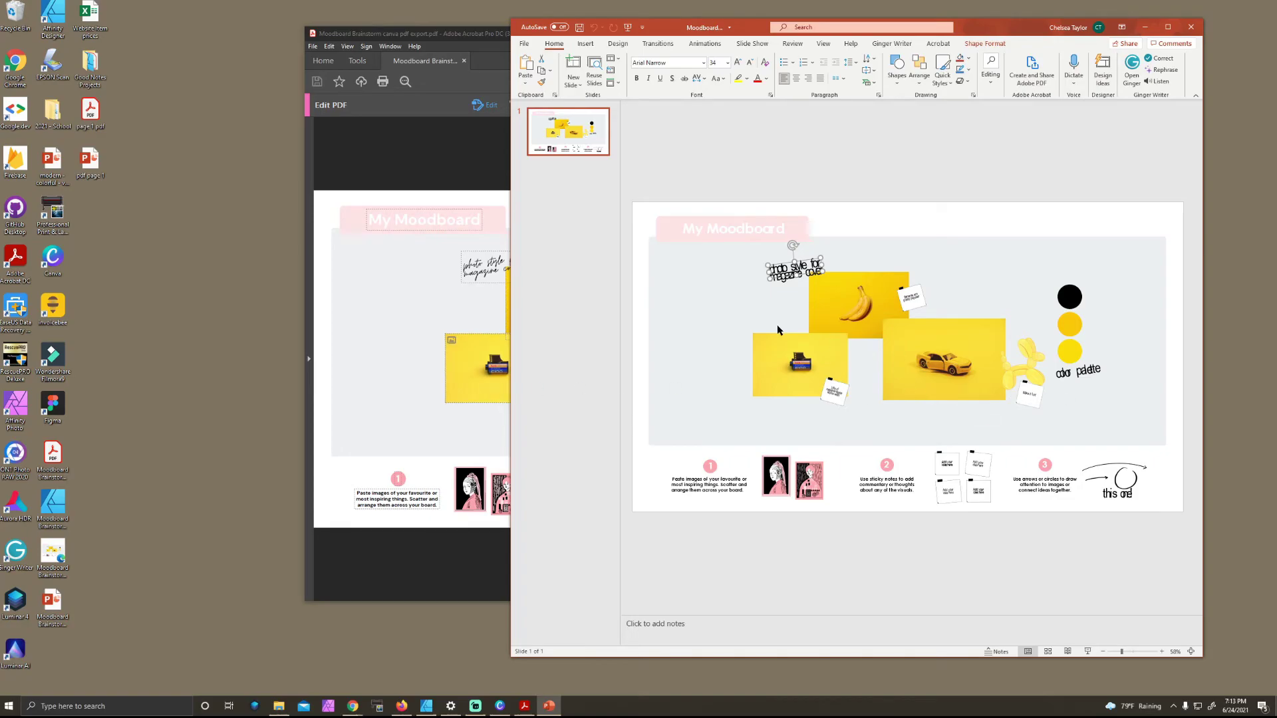
{"action": "left_click", "coordinate": [1121, 493]}
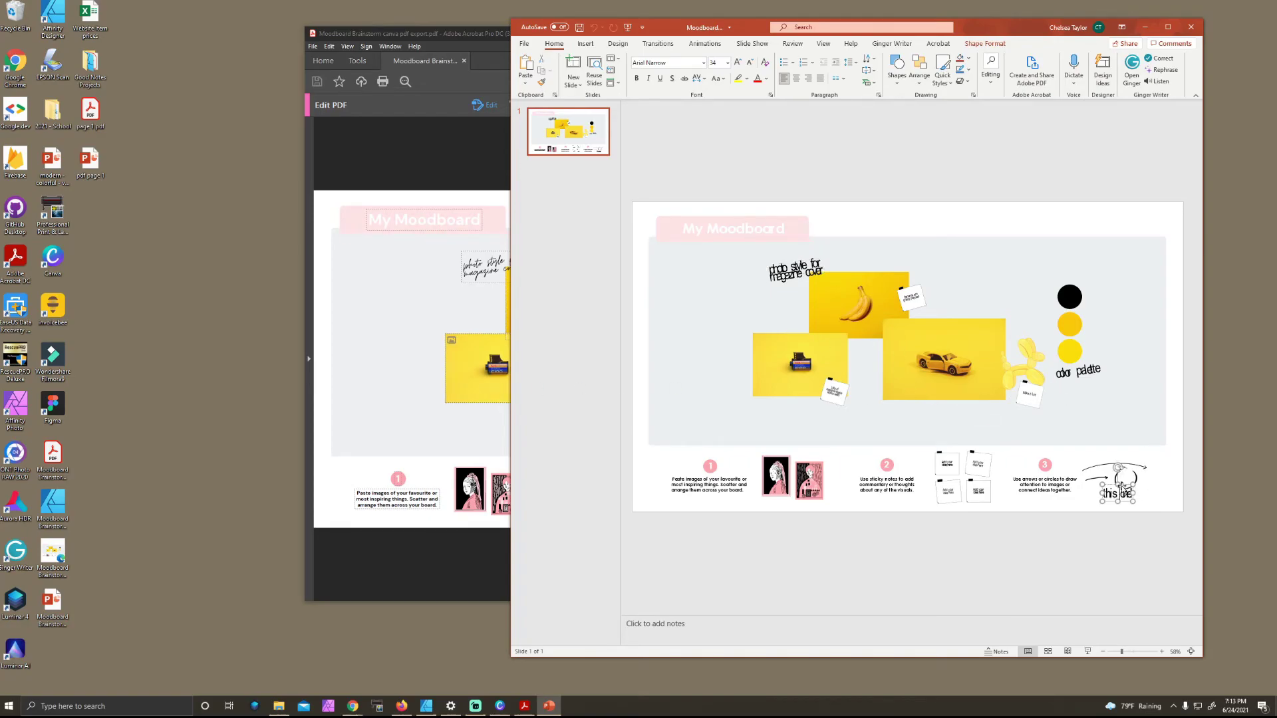
Select the banana, camera and car photo group and drag it to the left
{"action": "left_click", "coordinate": [974, 330]}
{"action": "left_click", "coordinate": [1058, 333]}
{"action": "left_click", "coordinate": [944, 325]}
{"action": "left_click_drag", "start_coordinate": [939, 325], "coordinate": [795, 330]}
Enlarge the black colour circle by dragging its corner handle outward
{"action": "left_click", "coordinate": [1067, 299]}
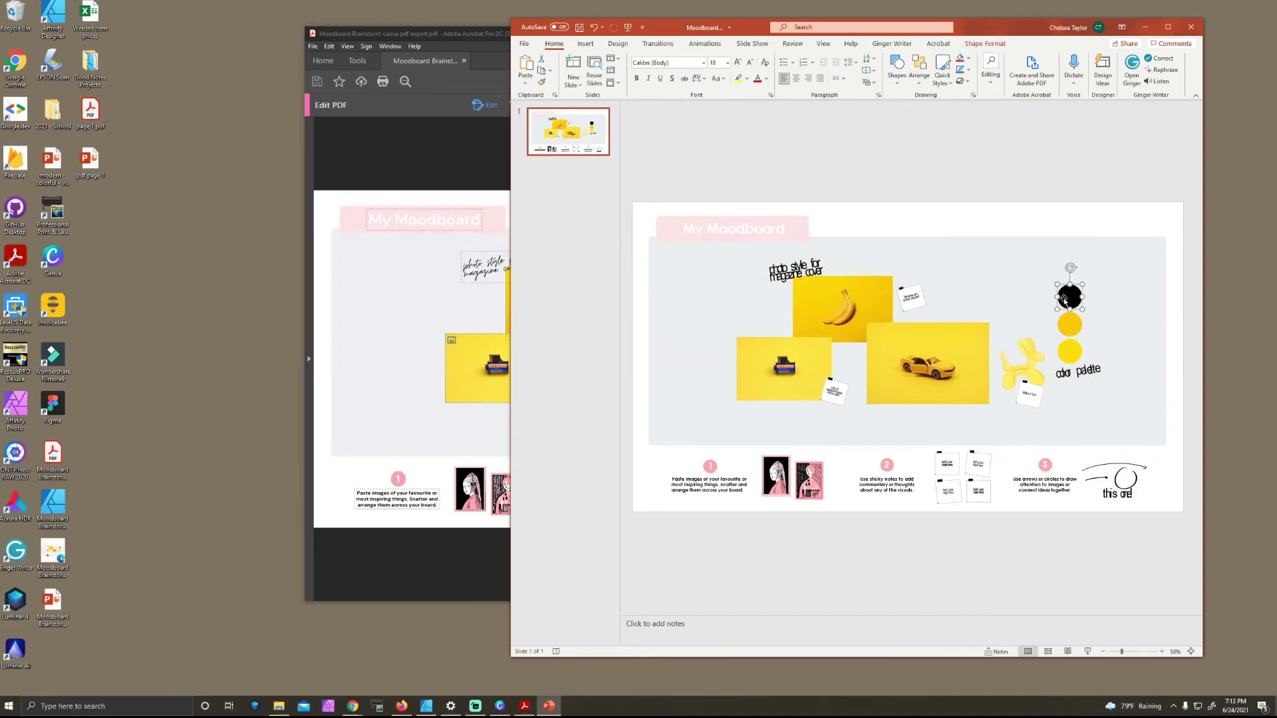
{"action": "left_click_drag", "start_coordinate": [1082, 285], "coordinate": [1119, 244]}
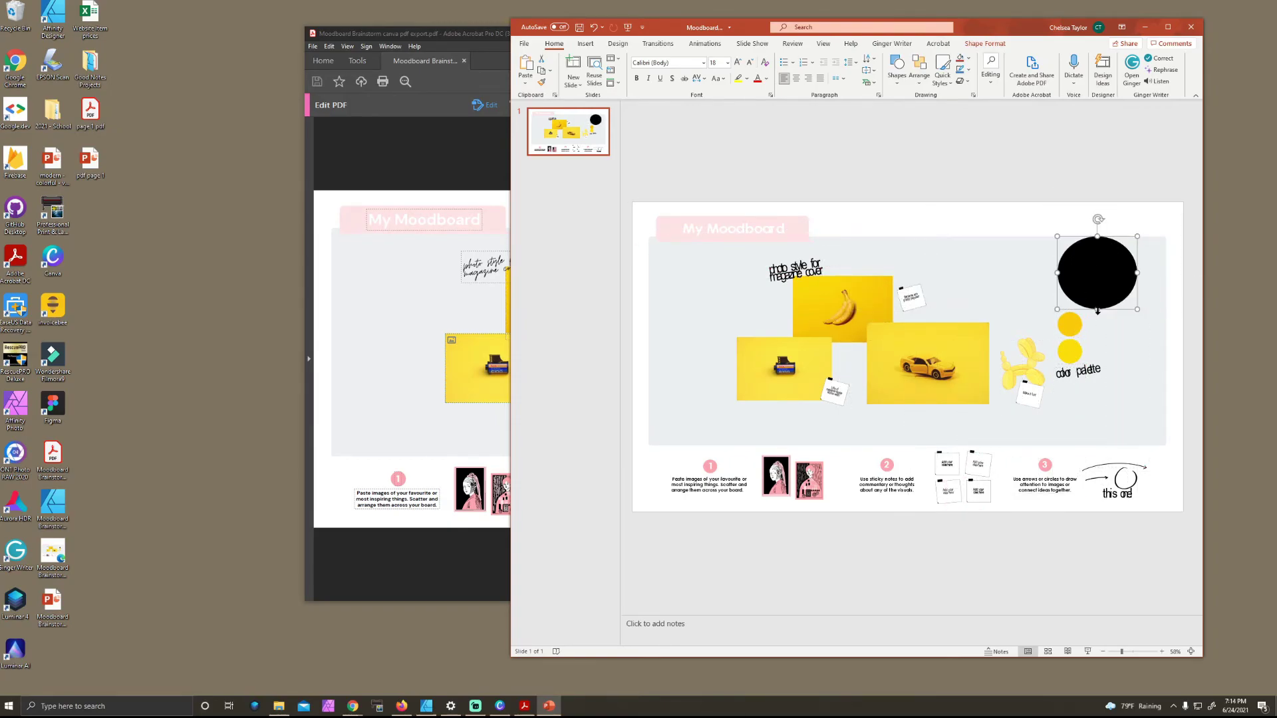
{"action": "mouse_move", "coordinate": [1097, 310]}
{"action": "left_mouse_down"}
{"action": "mouse_move", "coordinate": [1097, 335]}
{"action": "mouse_move", "coordinate": [1097, 310]}
{"action": "left_mouse_up"}
Select the balloon dog within its group and move it up above the car photo
{"action": "left_click", "coordinate": [1028, 361]}
{"action": "left_click", "coordinate": [1028, 365]}
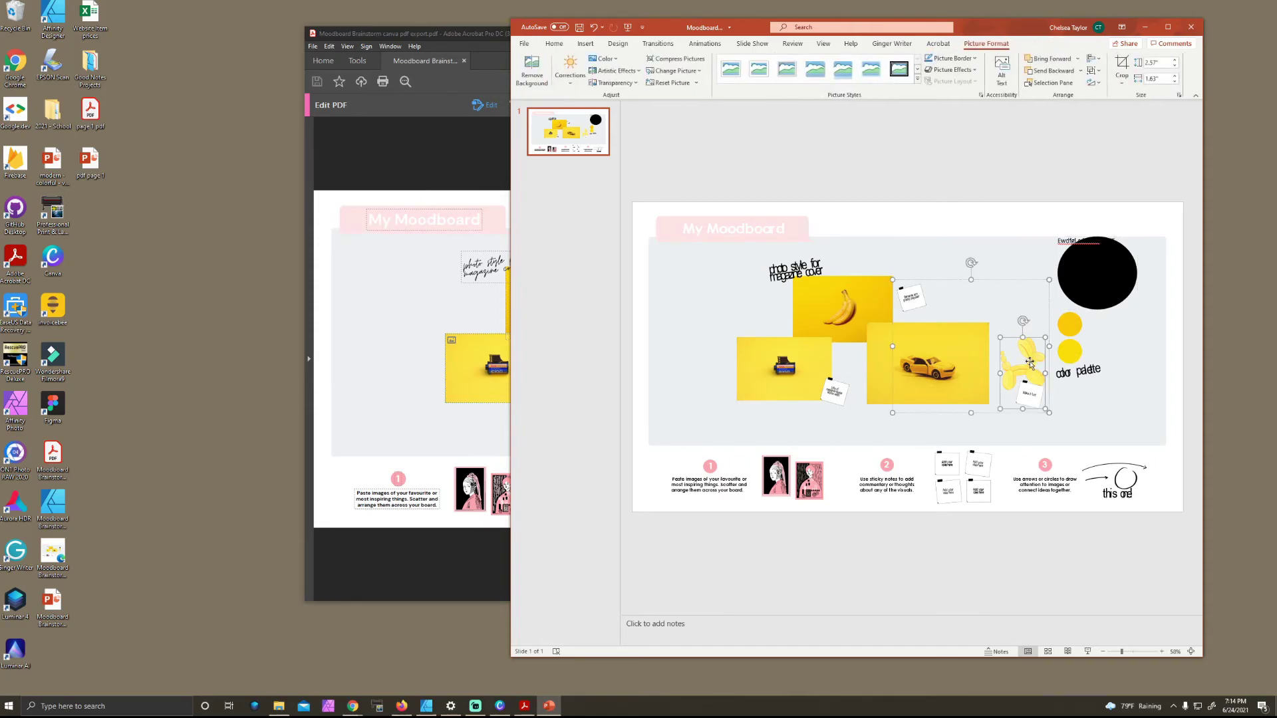
{"action": "mouse_move", "coordinate": [1023, 379]}
{"action": "left_mouse_down"}
{"action": "mouse_move", "coordinate": [1025, 304]}
{"action": "mouse_move", "coordinate": [1059, 360]}
{"action": "mouse_move", "coordinate": [1029, 393]}
{"action": "left_mouse_up"}
{"action": "left_click", "coordinate": [1016, 399]}
{"action": "left_click", "coordinate": [1032, 336]}
{"action": "left_click", "coordinate": [1030, 354]}
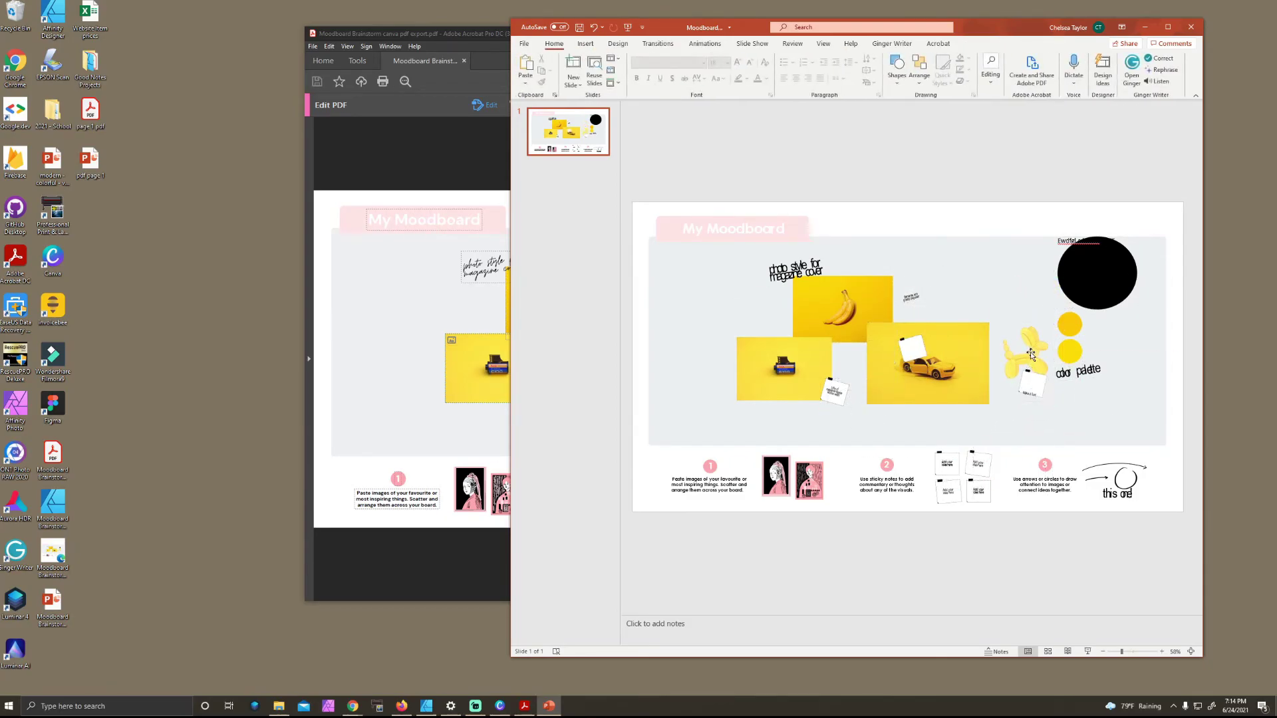
{"action": "left_click_drag", "start_coordinate": [1030, 354], "coordinate": [1013, 300]}
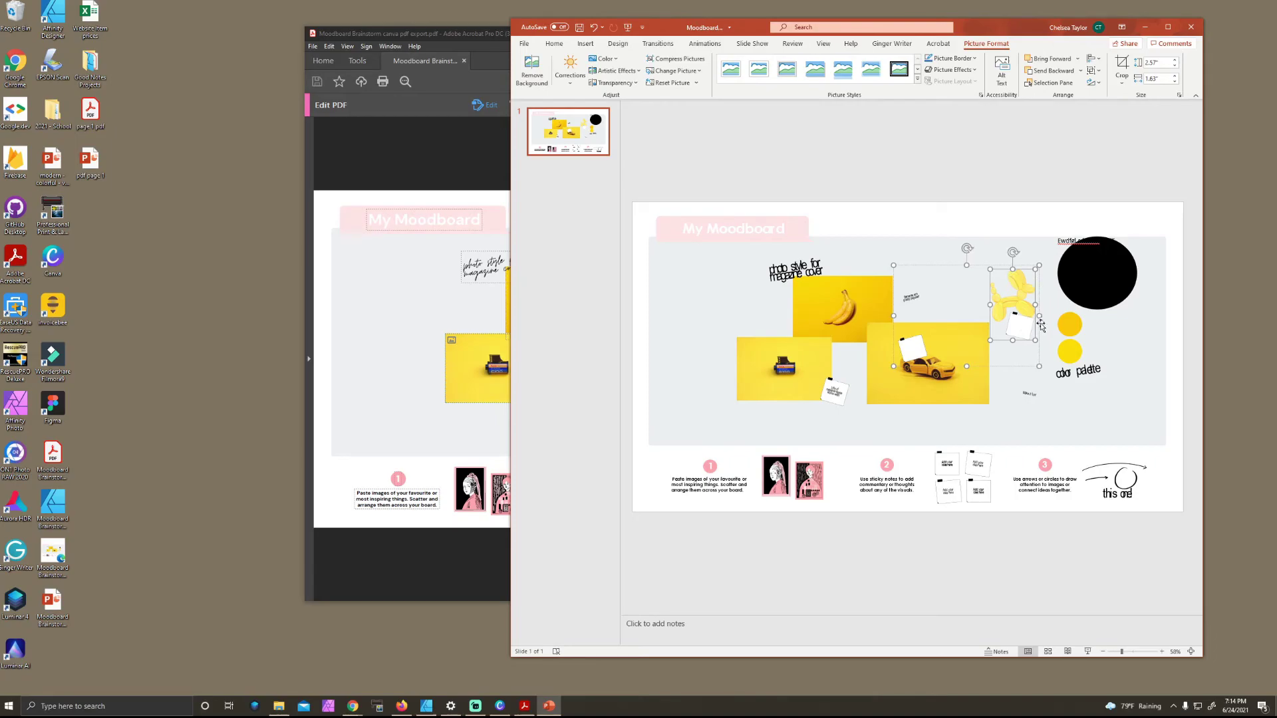
Resize the pink My Moodboard rectangle larger, then shrink it back to slightly wider than before
{"action": "left_click", "coordinate": [709, 222]}
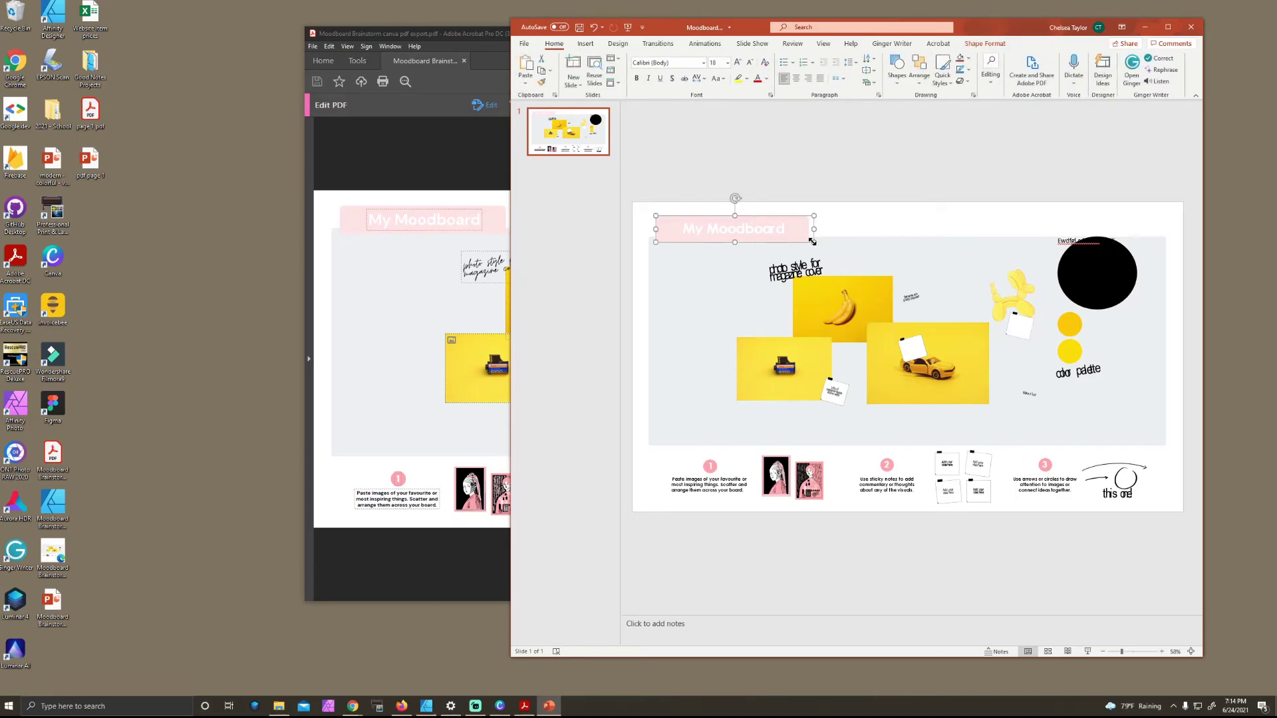
{"action": "left_click_drag", "start_coordinate": [812, 242], "coordinate": [959, 362]}
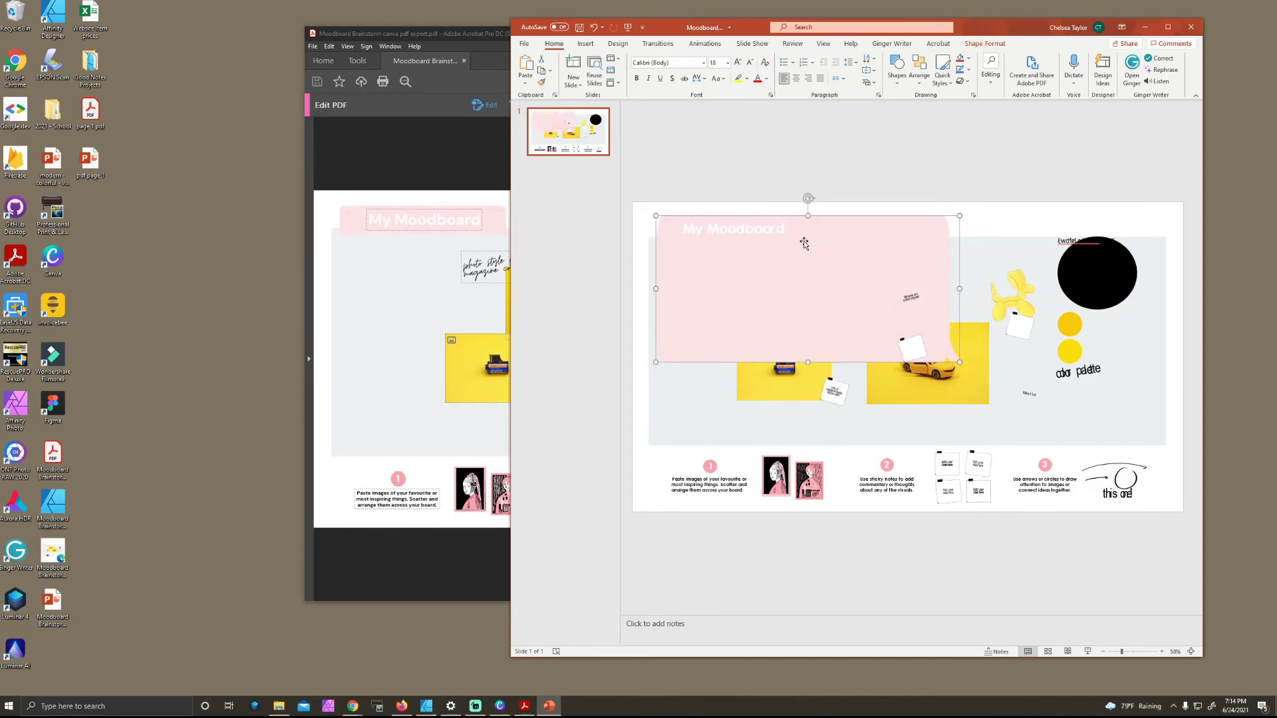
{"action": "left_click", "coordinate": [771, 228]}
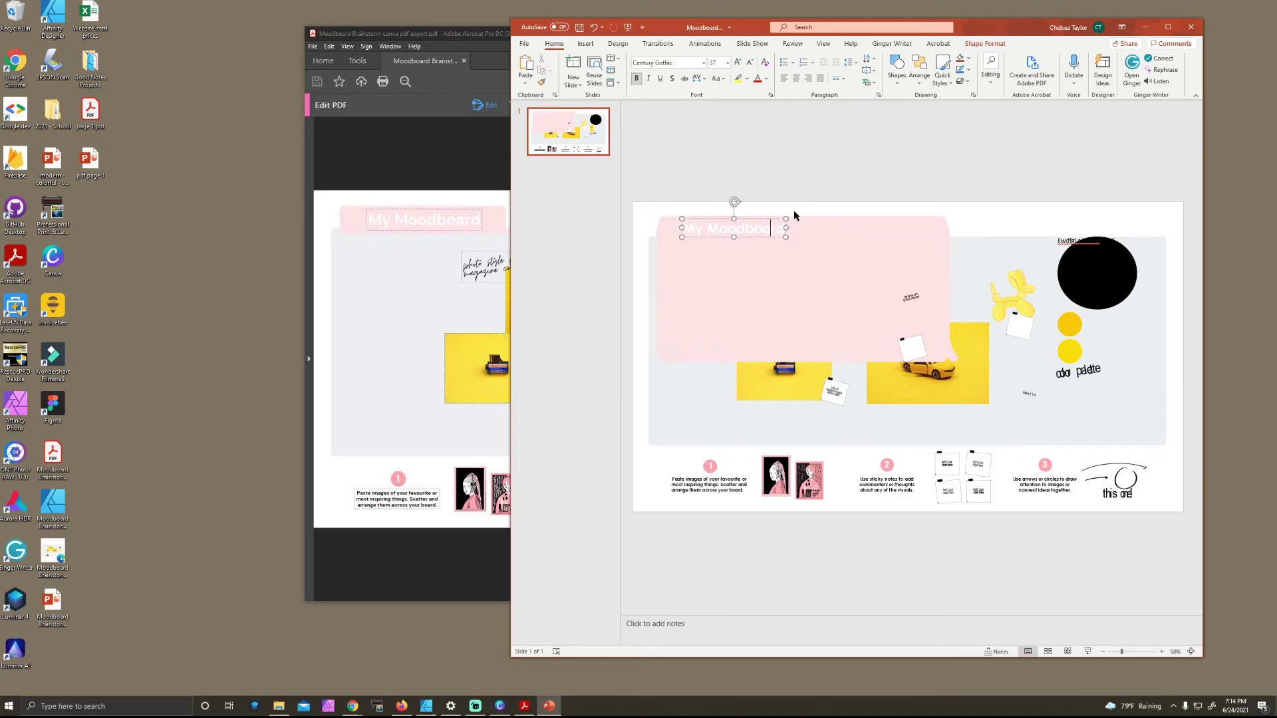
{"action": "left_click", "coordinate": [924, 341]}
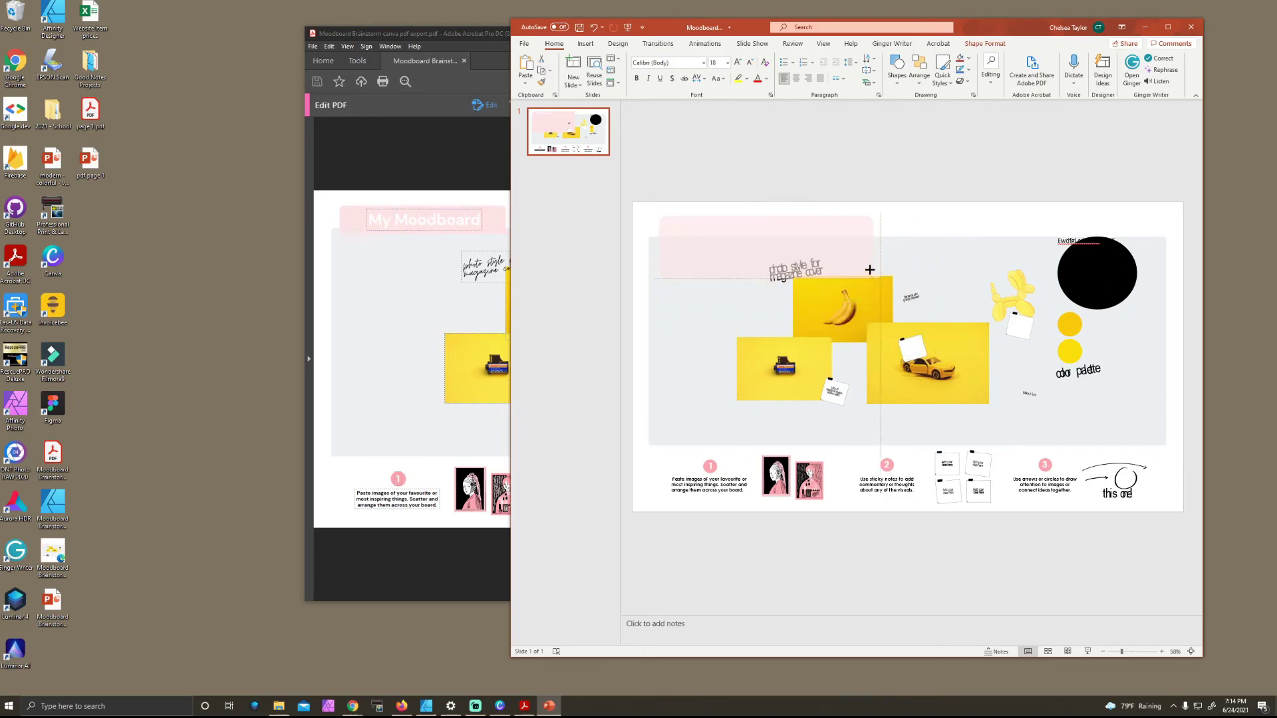
{"action": "left_click_drag", "start_coordinate": [866, 266], "coordinate": [840, 249]}
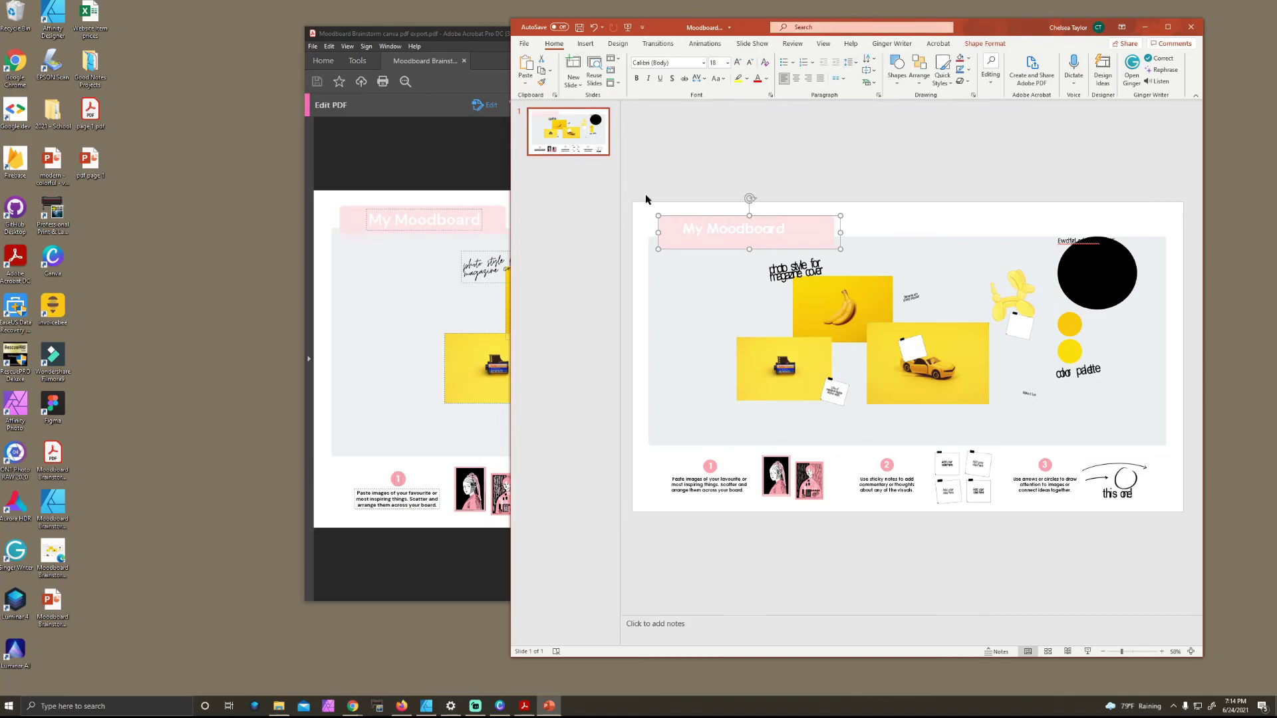
{"action": "left_click", "coordinate": [717, 464]}
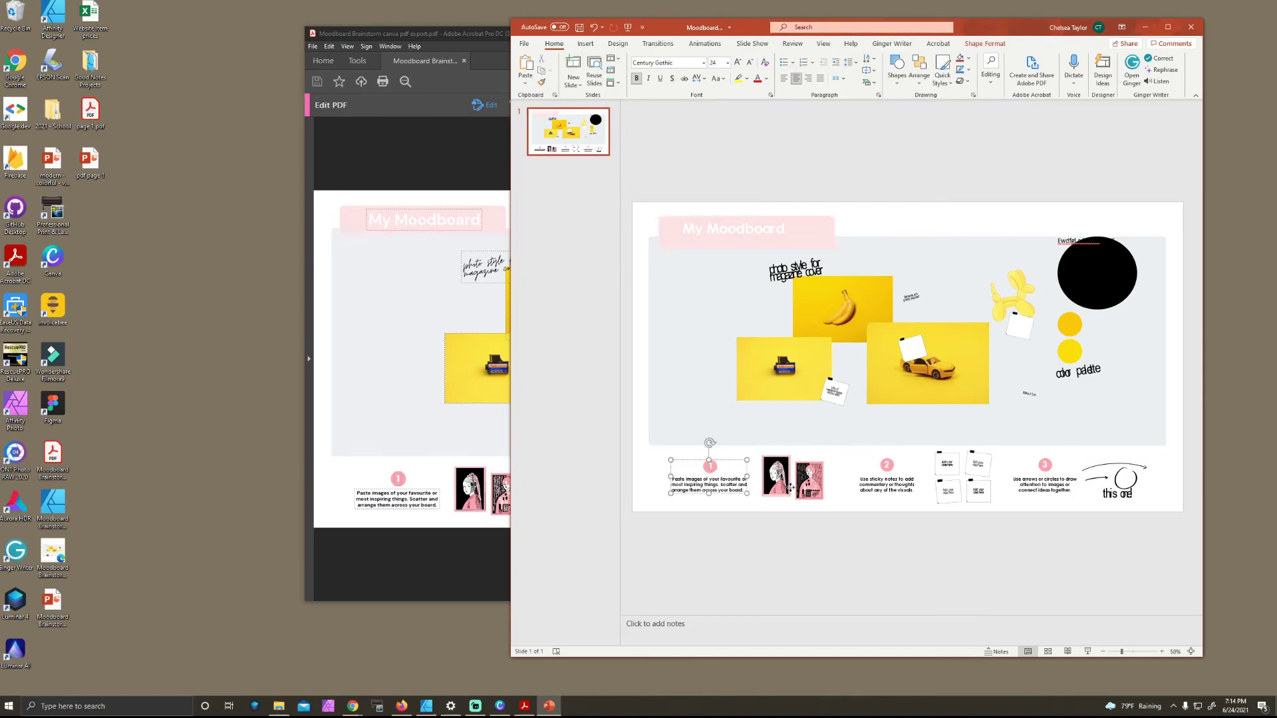
{"action": "left_click", "coordinate": [776, 477]}
{"action": "left_click", "coordinate": [876, 479]}
{"action": "left_click", "coordinate": [926, 459]}
{"action": "left_click", "coordinate": [958, 469]}
{"action": "left_click", "coordinate": [949, 492]}
{"action": "left_click", "coordinate": [983, 490]}
{"action": "left_click", "coordinate": [1044, 480]}
{"action": "left_click", "coordinate": [1091, 458]}
{"action": "left_click", "coordinate": [1097, 286]}
{"action": "left_click", "coordinate": [1071, 356]}
{"action": "left_click", "coordinate": [1028, 394]}
{"action": "left_click", "coordinate": [959, 353]}
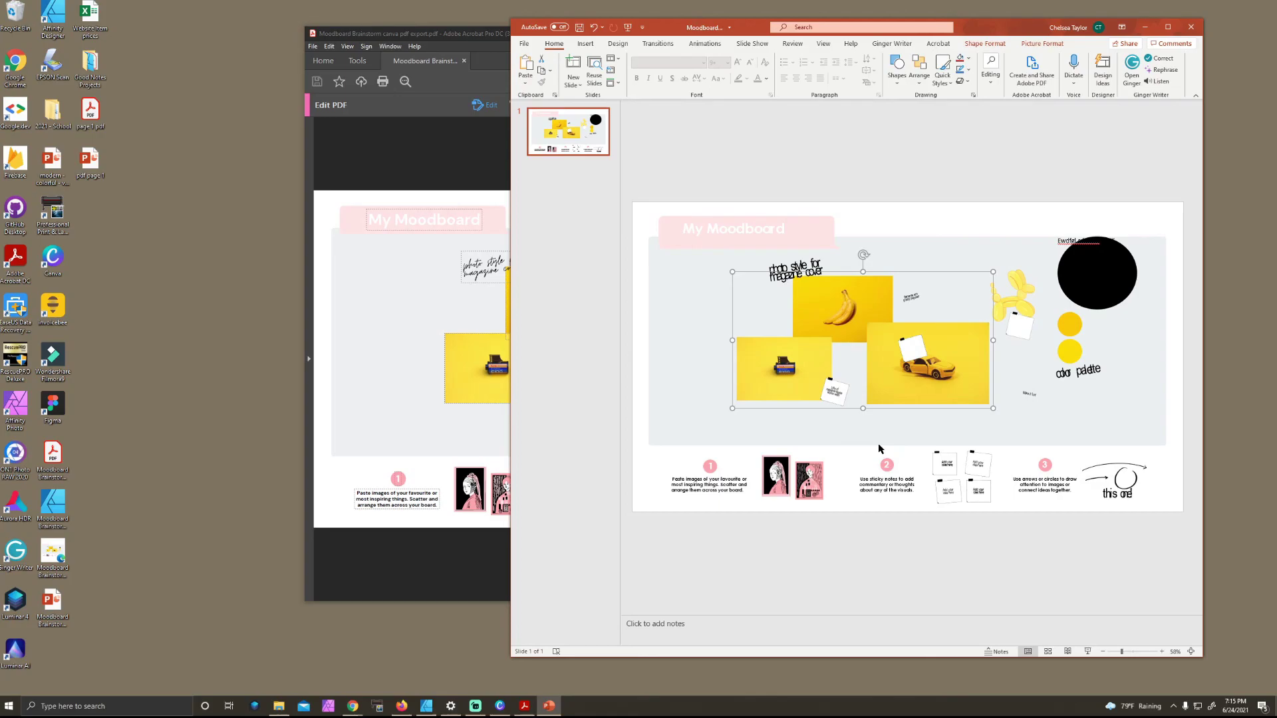
Minimize PowerPoint, return to the Canva Moodboard Brainstorm design, and hide the Templates panel
{"action": "left_click", "coordinate": [1145, 27]}
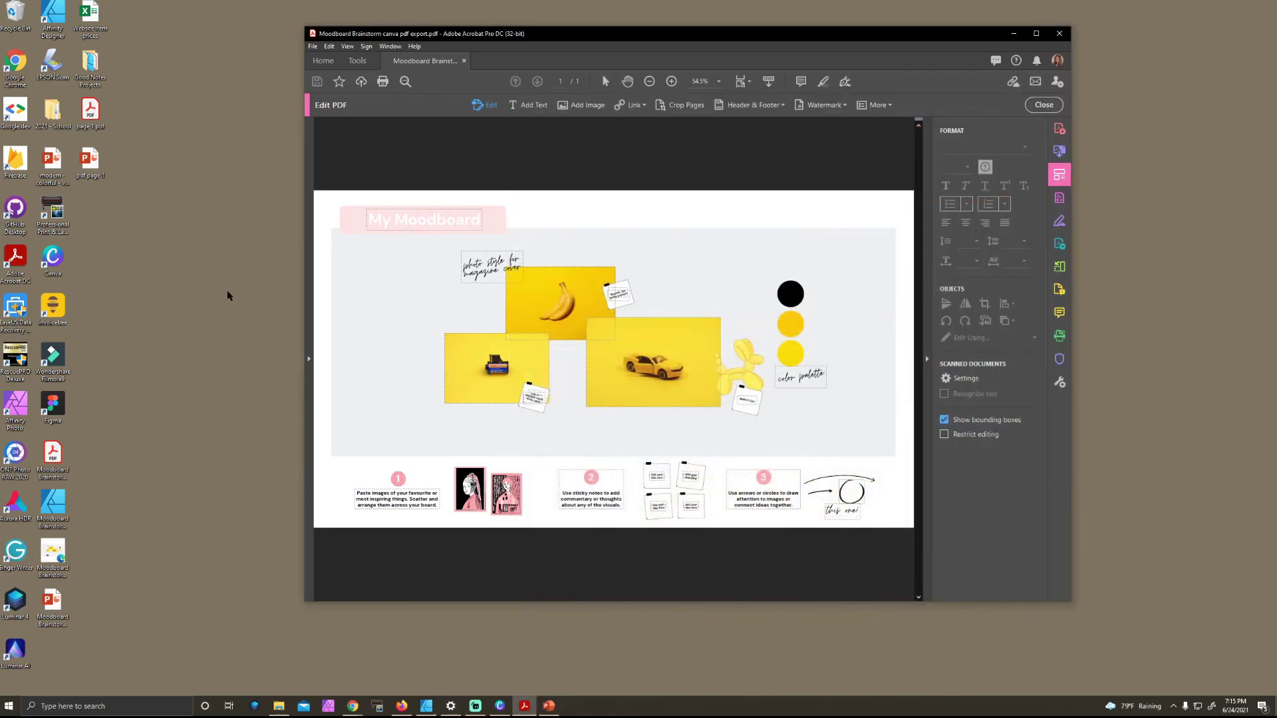
{"action": "left_click", "coordinate": [507, 709]}
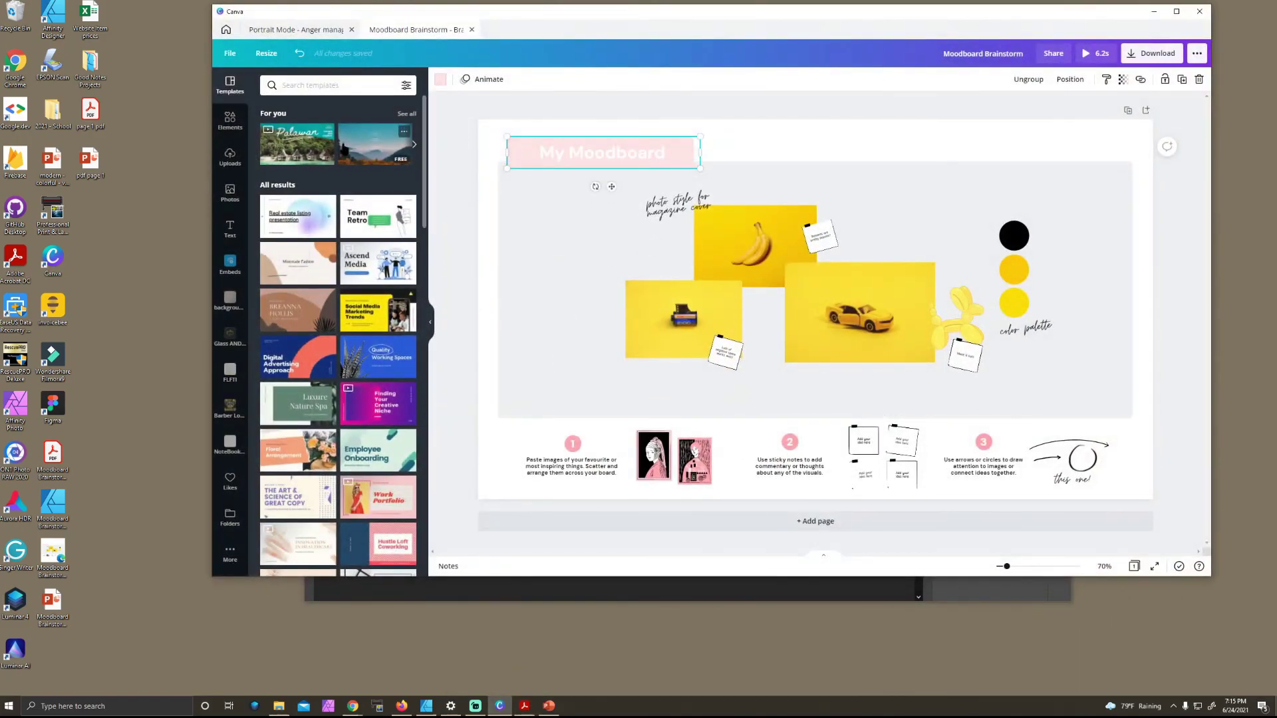
{"action": "left_click", "coordinate": [430, 323]}
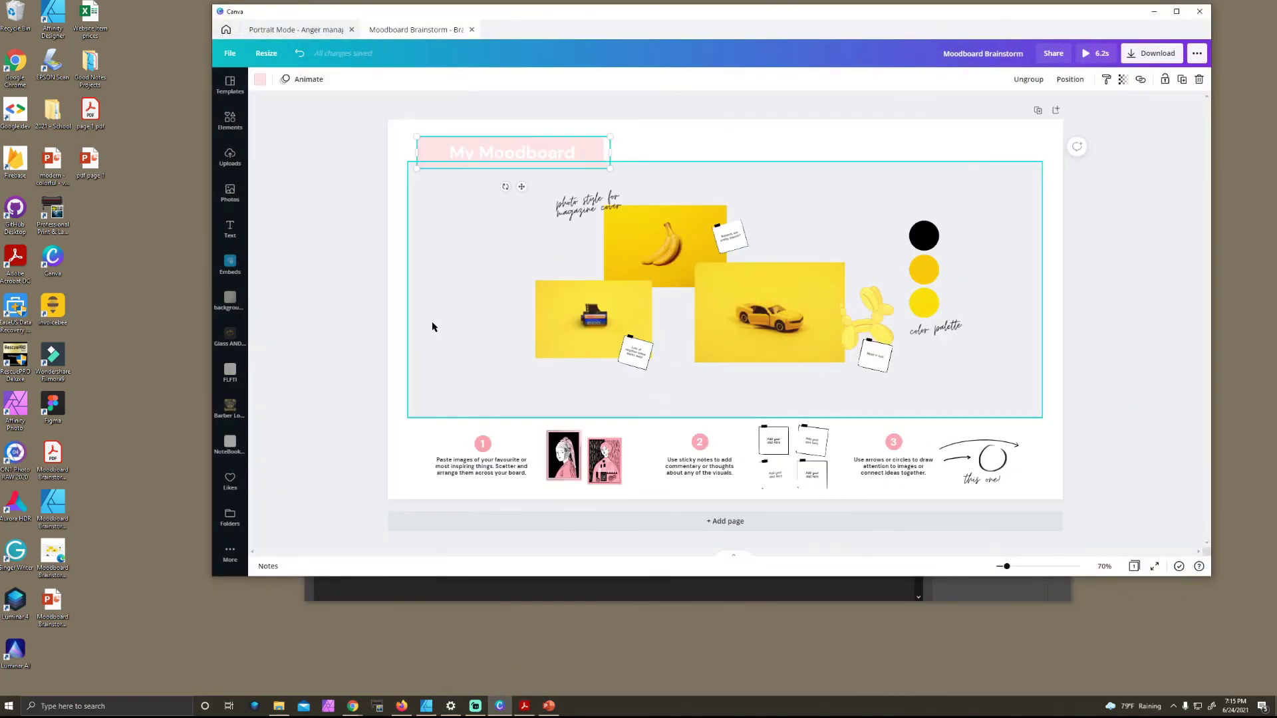
{"action": "left_click", "coordinate": [1117, 253]}
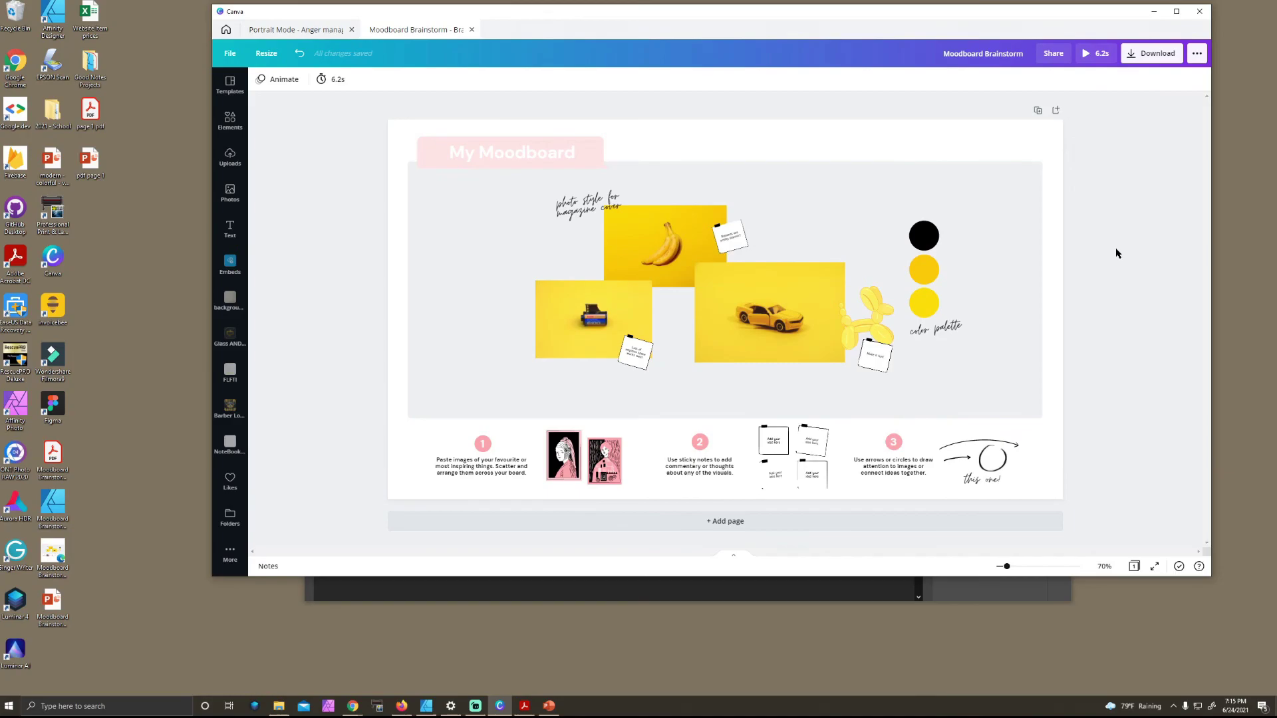